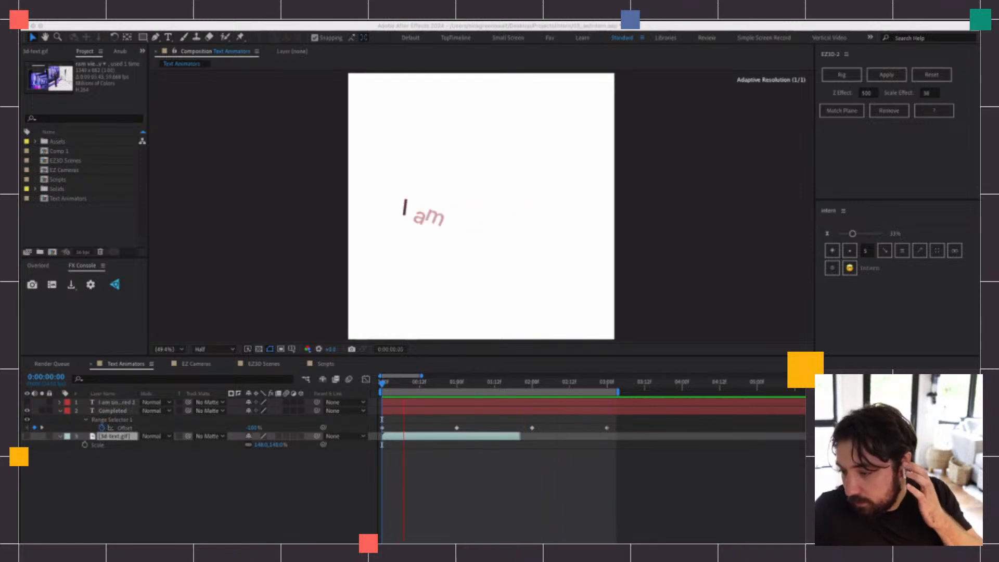
Stop the preview, show the "I am unprepared" text layer above Completed in place of it, and expand its Text properties
left_click(500, 29)
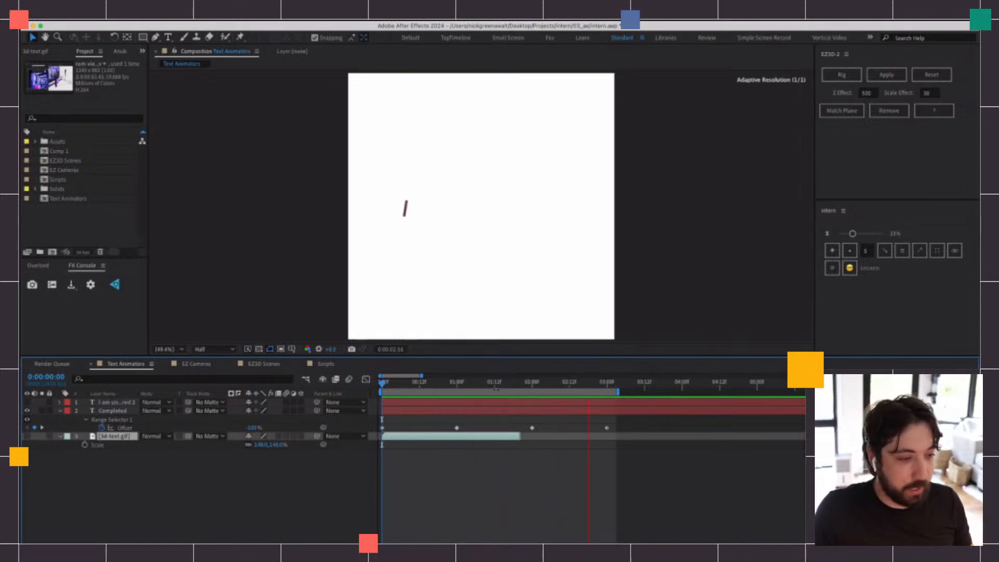
key("space")
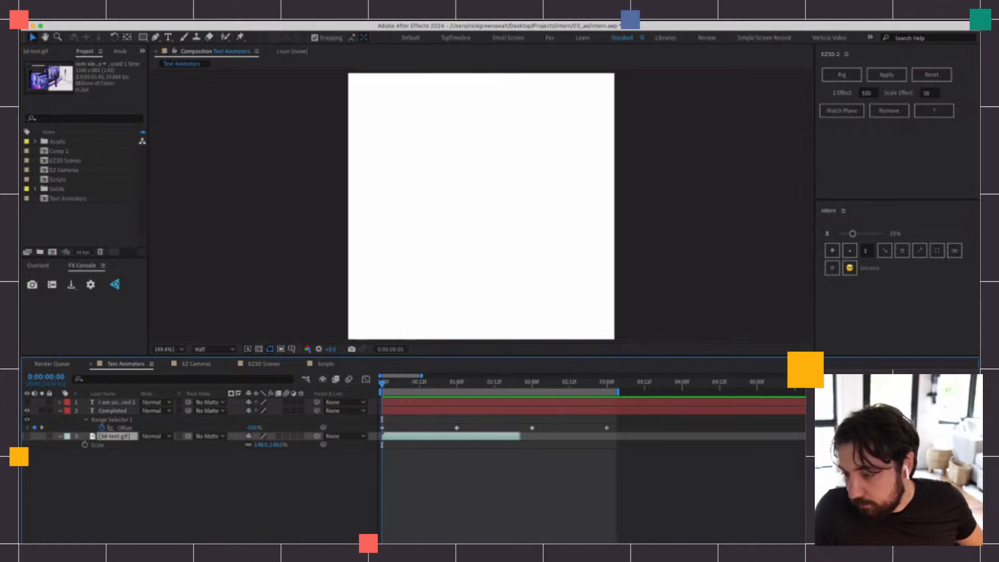
key("super+Tab")
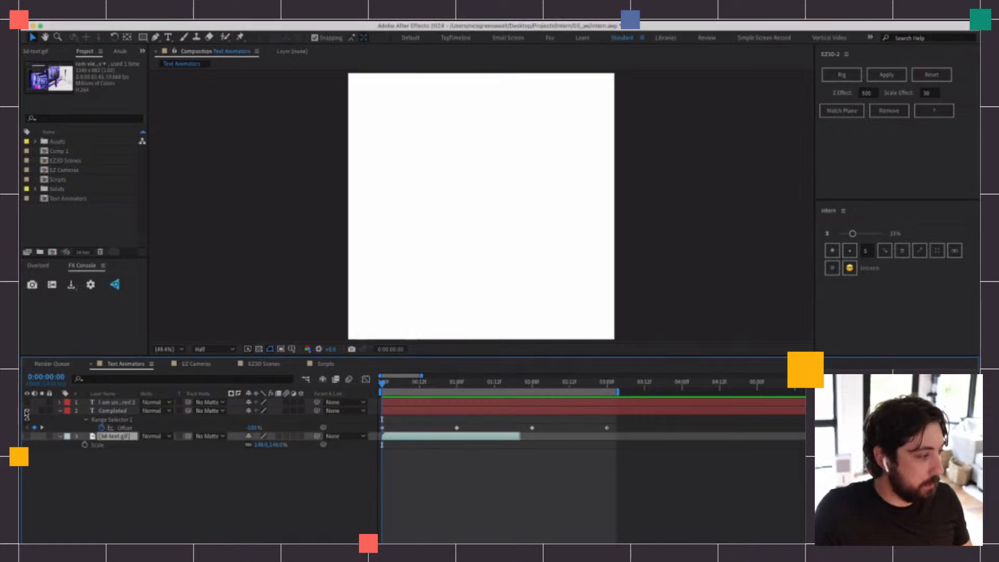
key("super+Tab")
left_click(426, 404)
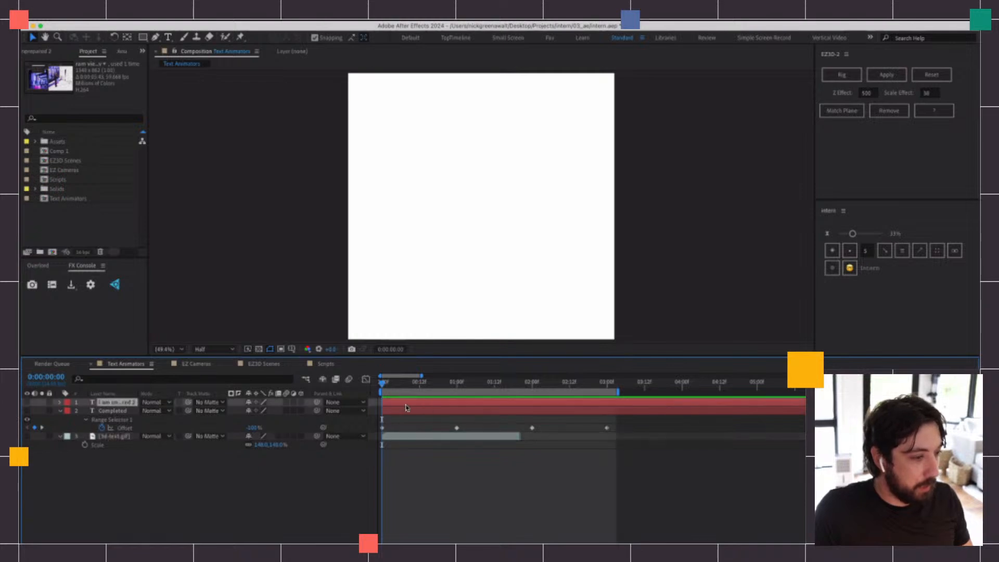
left_click(25, 403)
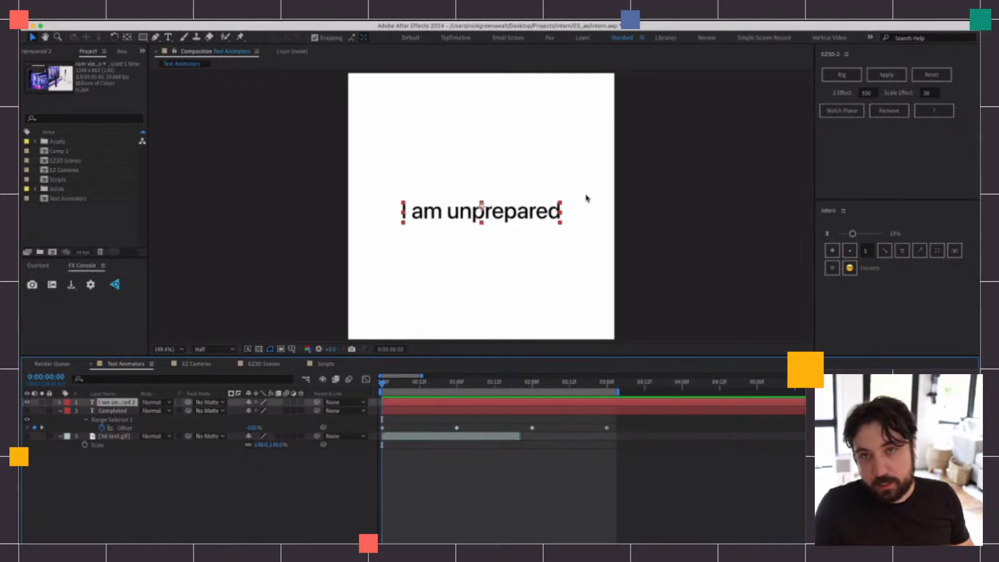
left_click(60, 403)
left_click(68, 411)
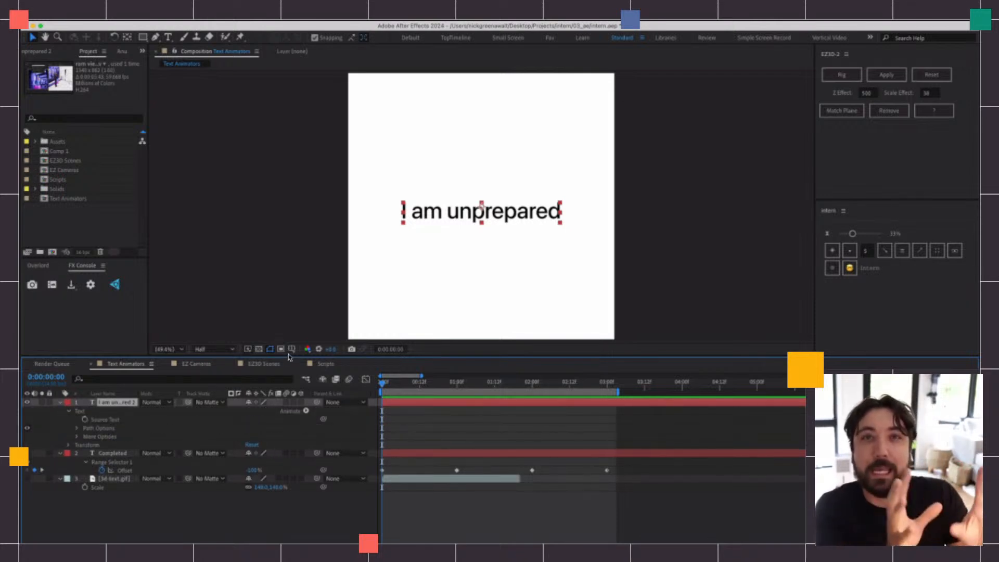
Add a text animator with Position, Opacity and RGB Fill Color properties to the "I am unprepared" layer
left_click(306, 411)
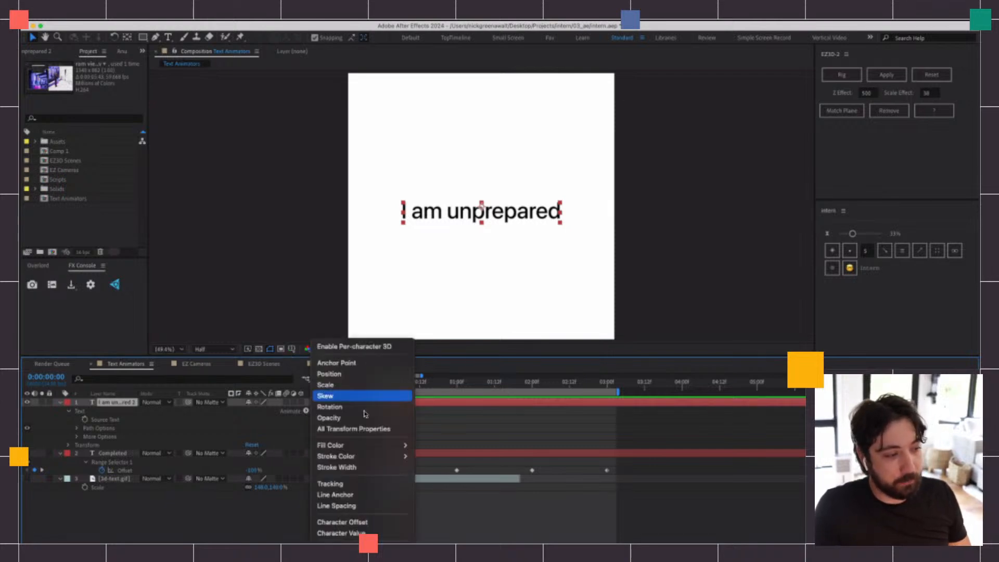
left_click(359, 375)
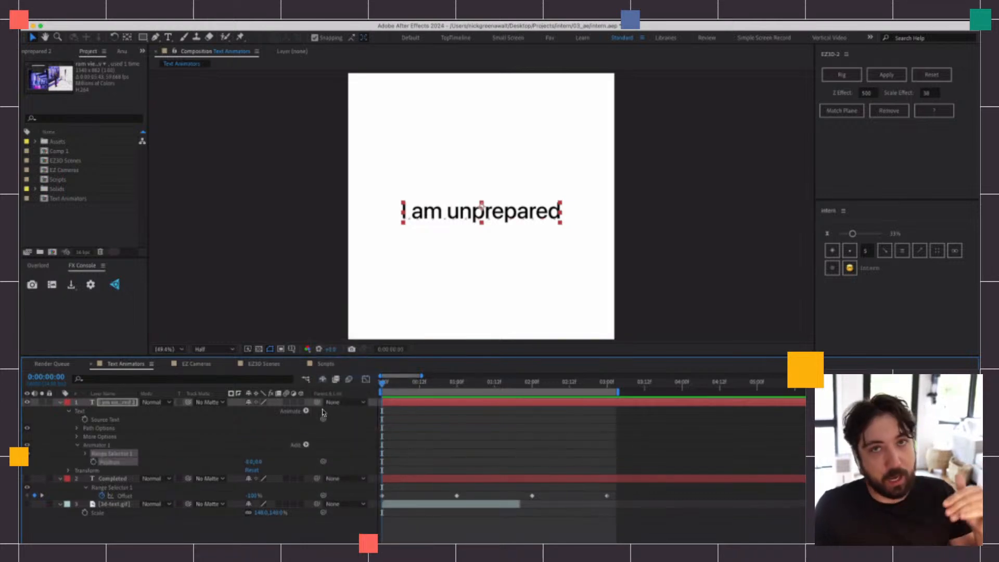
left_click(306, 411)
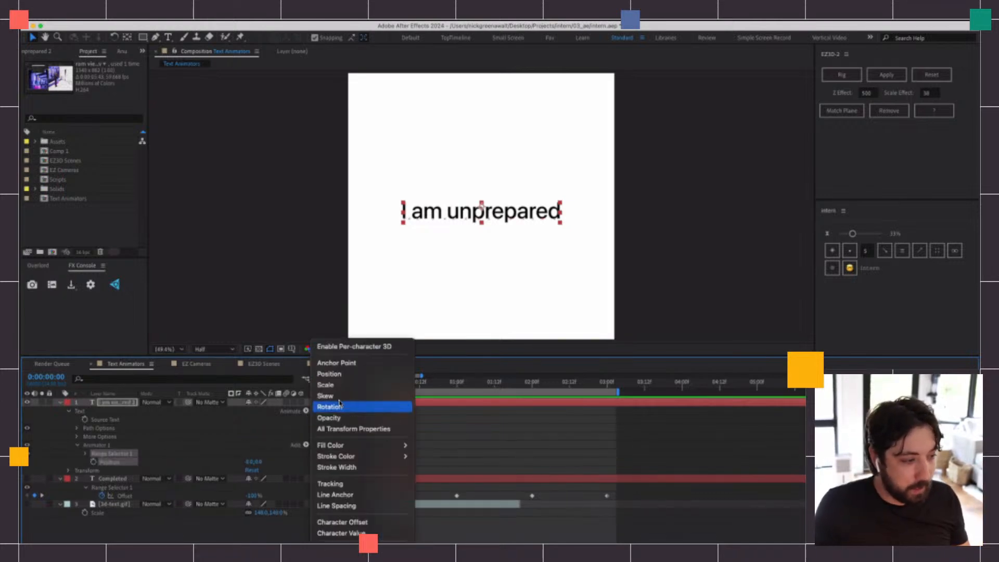
left_click(344, 417)
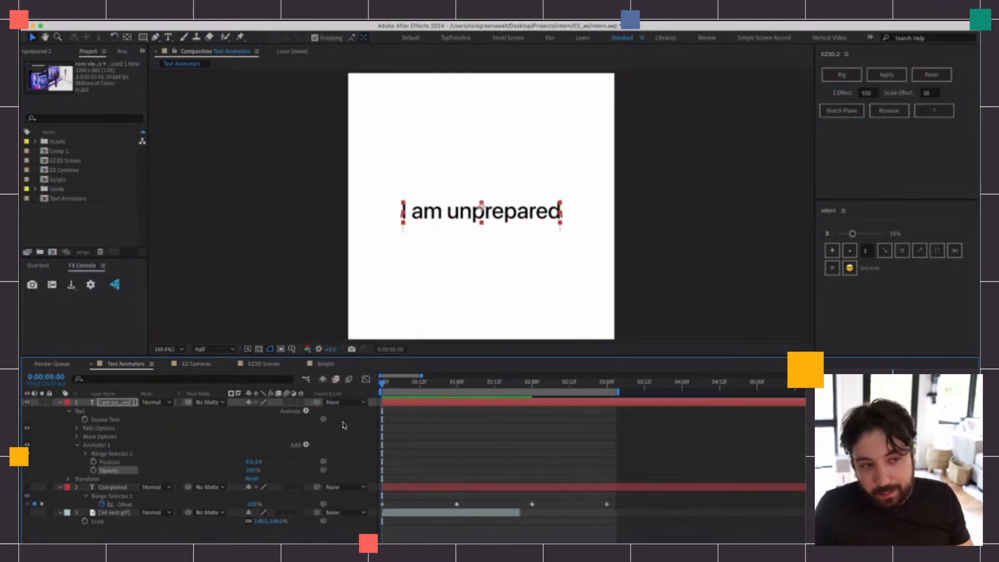
left_click(306, 411)
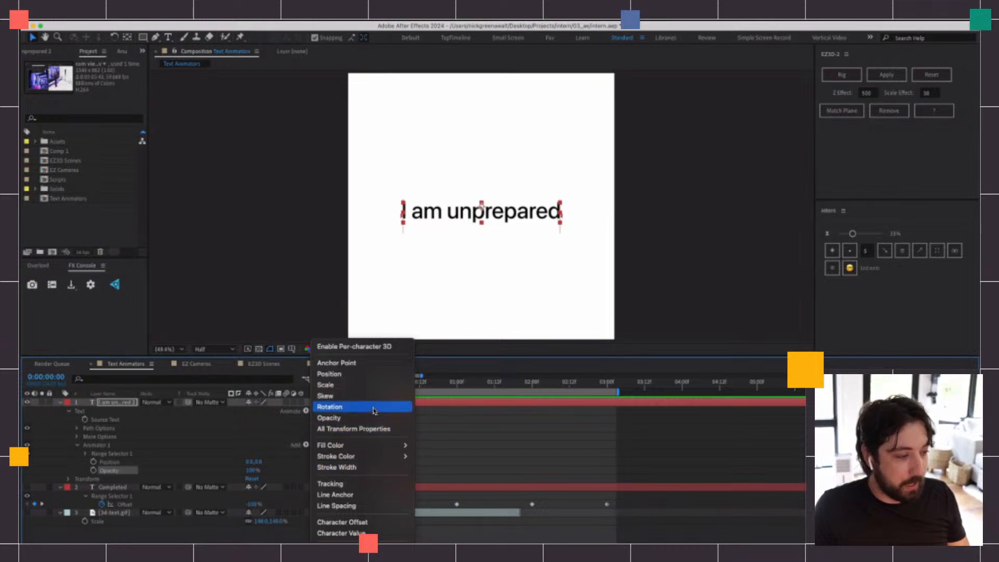
mouse_move(369, 445)
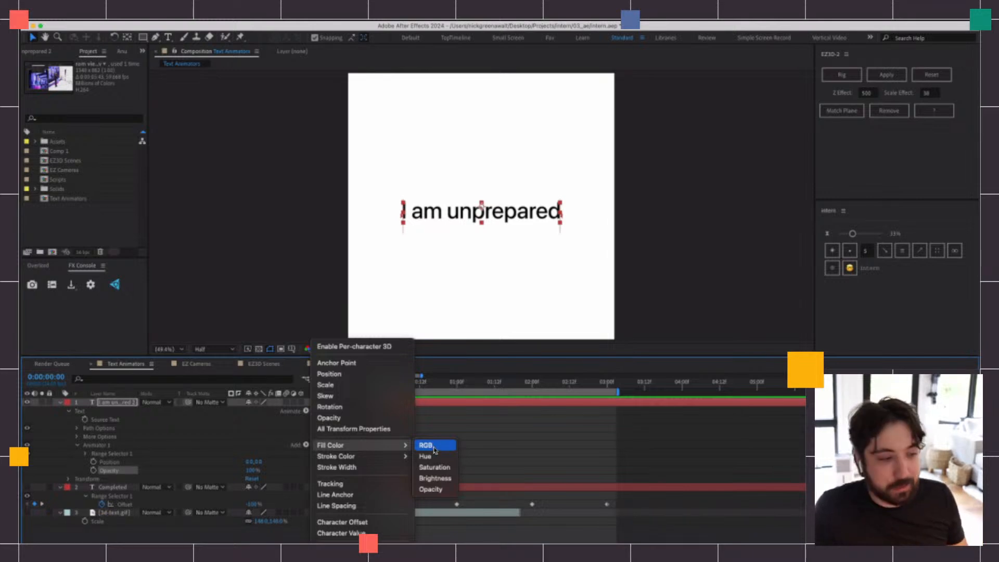
left_click(435, 446)
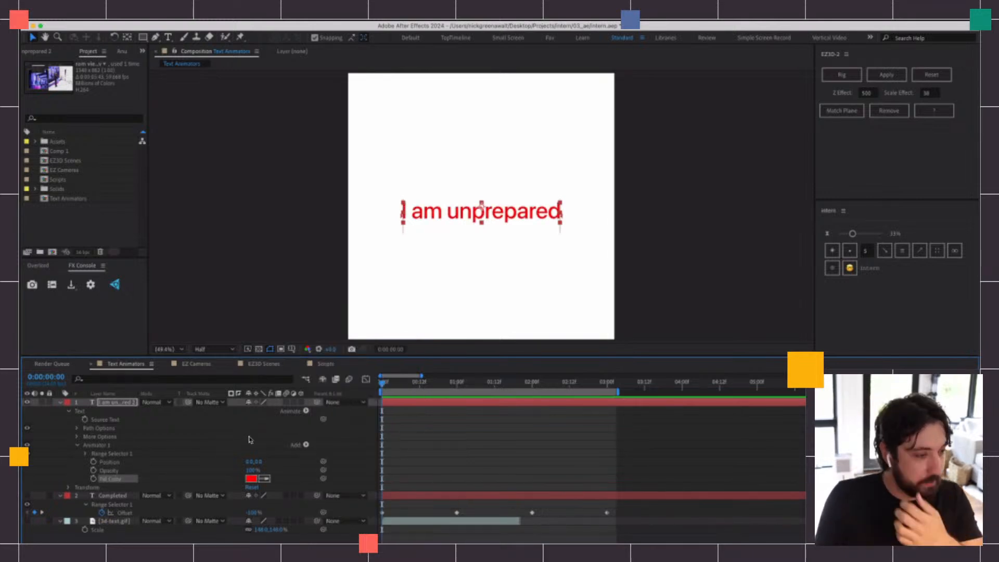
left_click(439, 451)
Set Animator 1's Fill Color to black
left_click(95, 445)
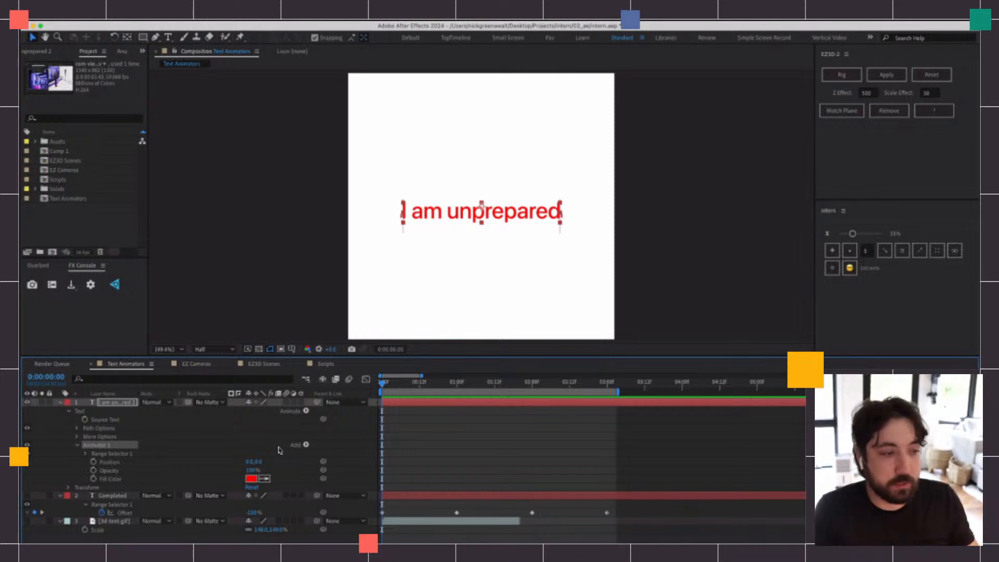
left_click(251, 478)
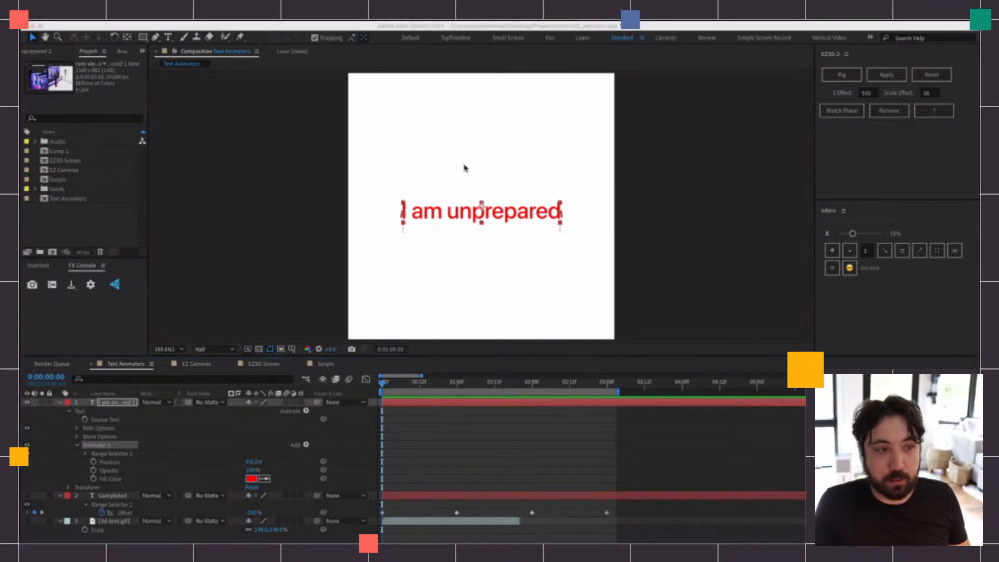
left_click_drag(388, 256, 419, 308)
left_click(520, 183)
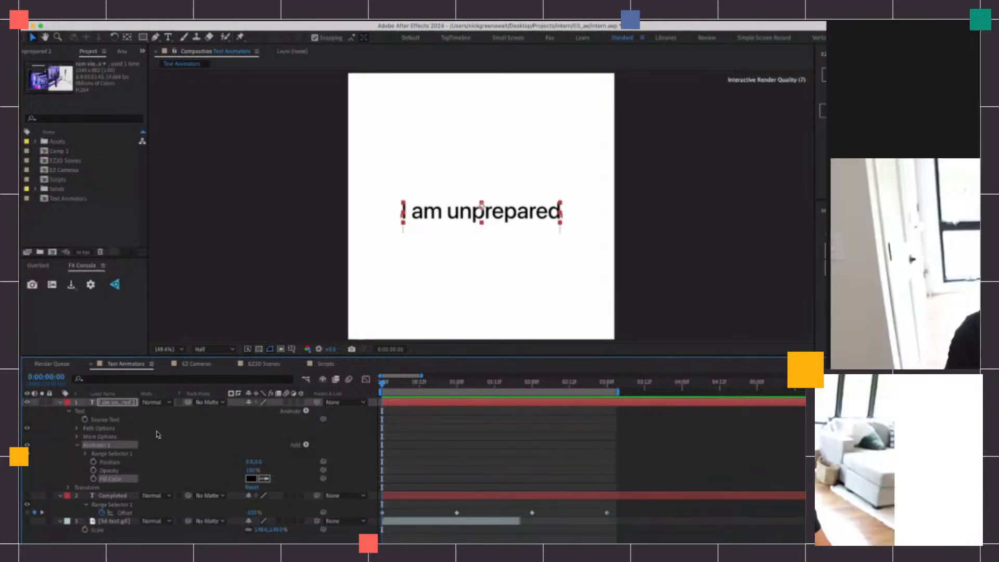
Duplicate Animator 1 and set the copy's vertical Position to about 82 so the text sits lower
key("super+d")
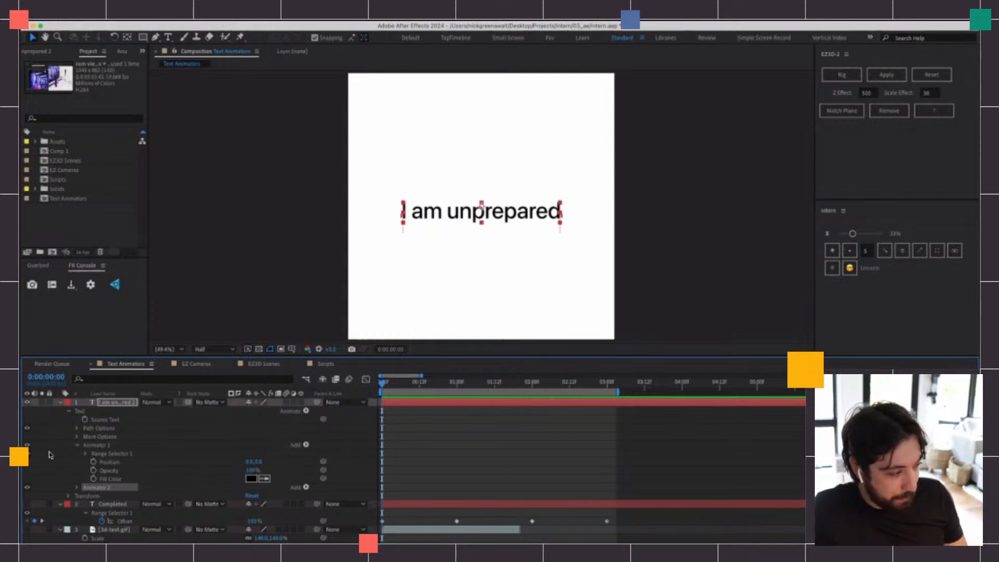
left_click(77, 488)
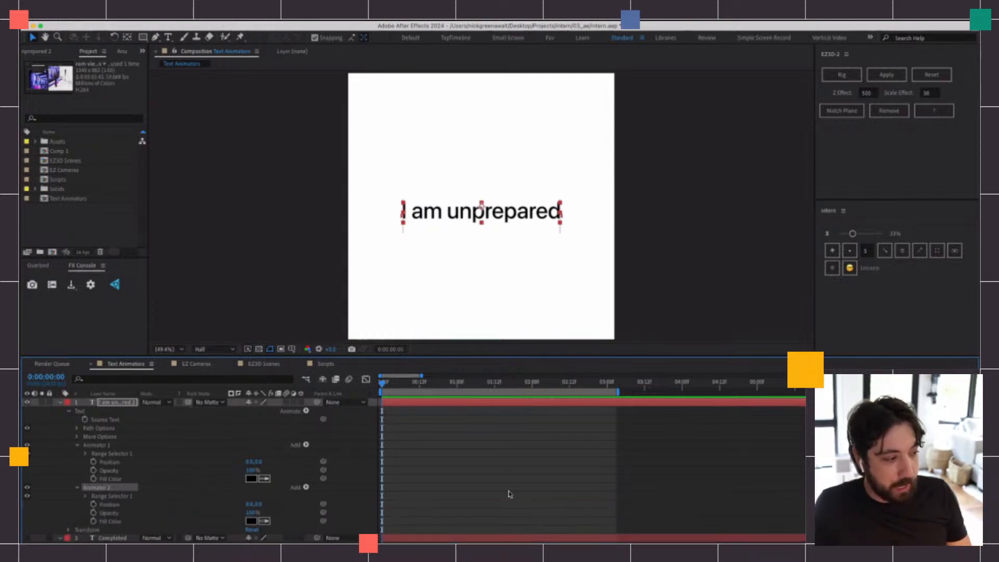
scroll(190, 489, "down", 1)
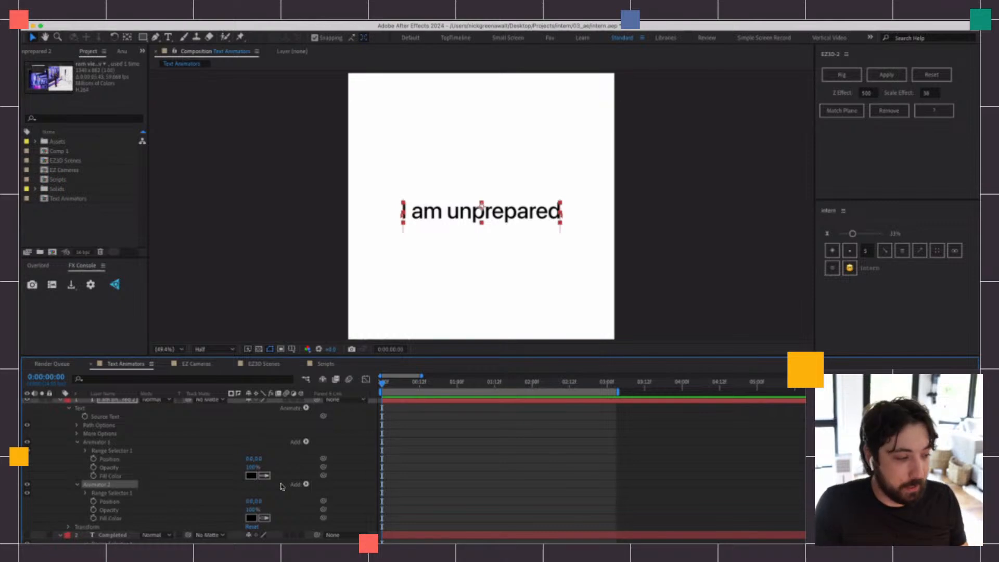
left_click_drag(257, 500, 289, 507)
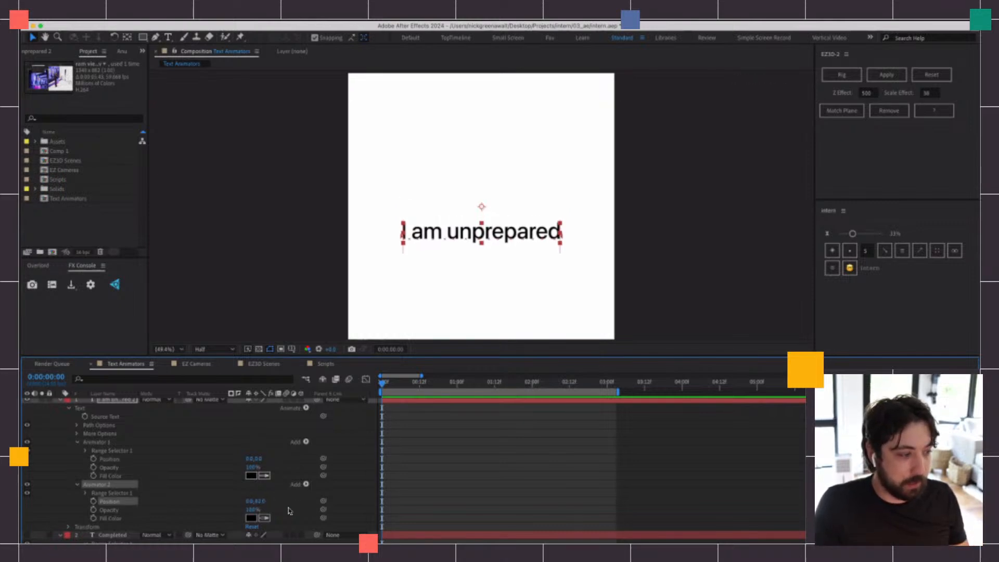
Set Animator 2's Fill Color to bright green, 14FF00
left_click(251, 517)
left_click_drag(416, 165, 239, 178)
type("2EFF00")
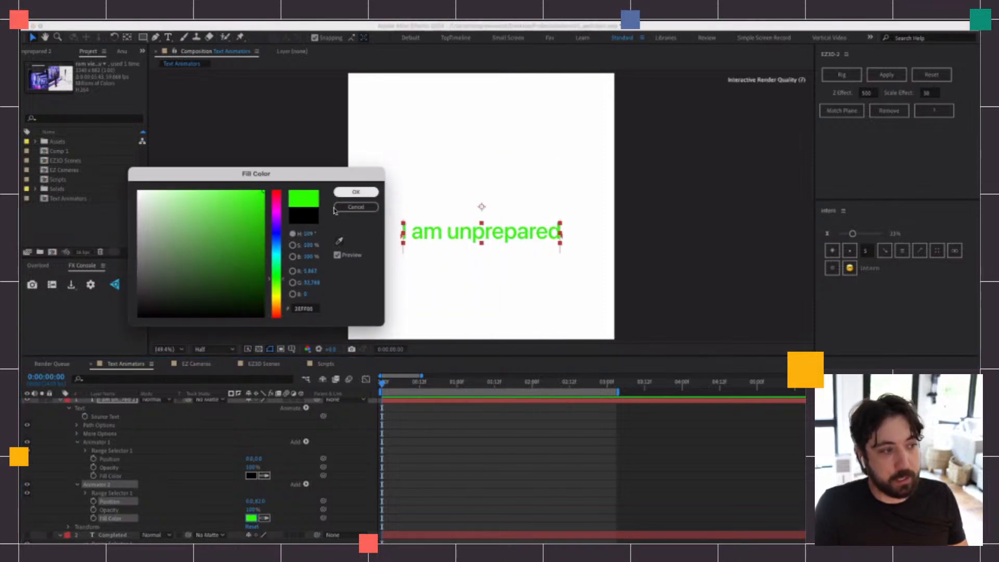
left_click_drag(275, 279, 275, 276)
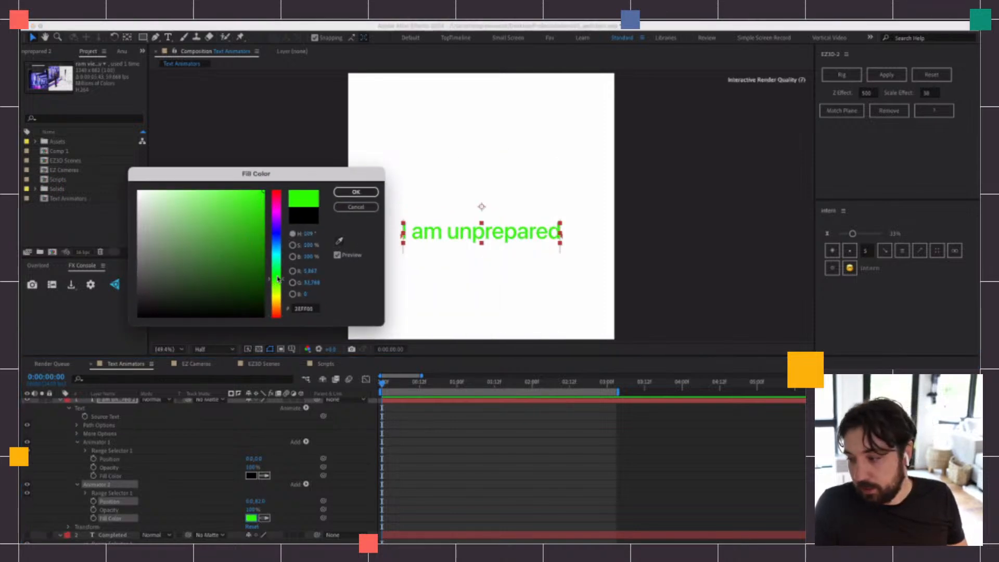
left_click(356, 192)
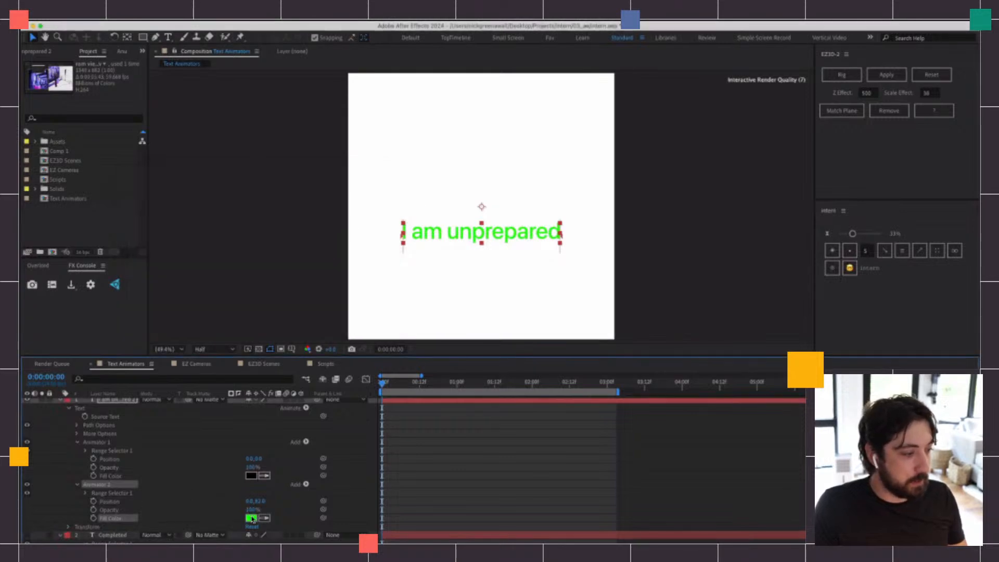
Set Animator 2's Opacity to 0%
left_click_drag(252, 509, 179, 509)
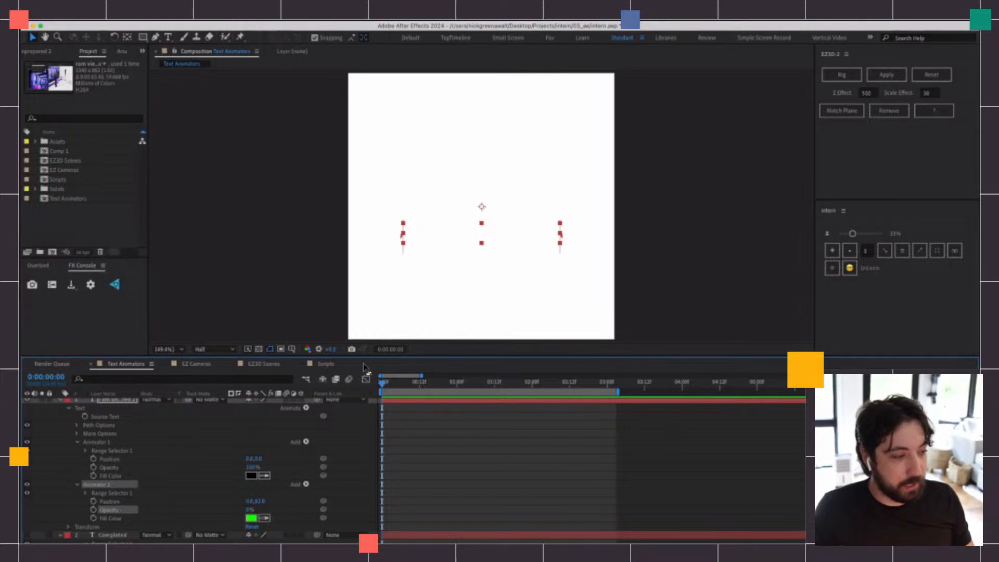
left_click_drag(375, 363, 376, 343)
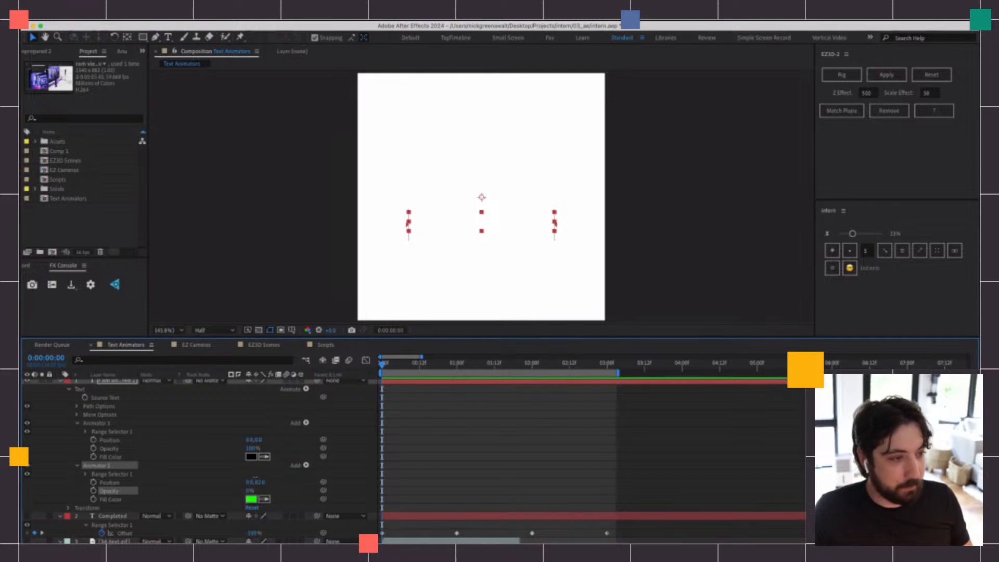
left_click_drag(261, 482, 247, 496)
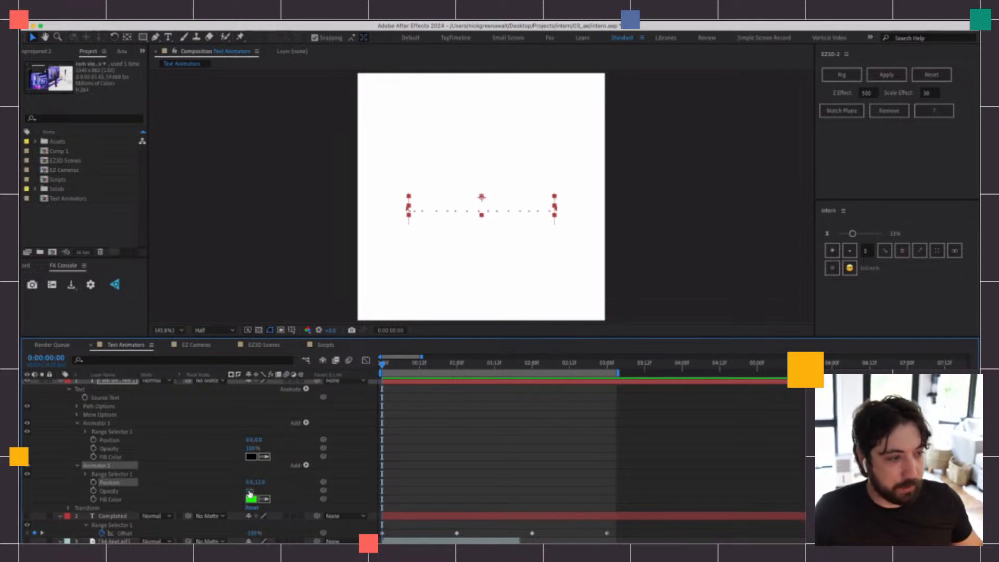
key("ctrl+z")
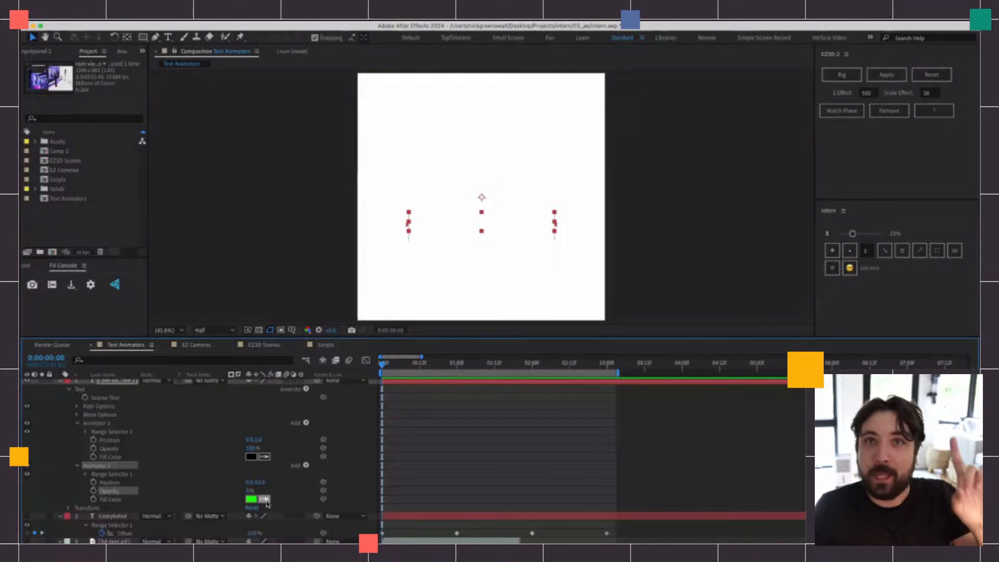
Expand Animator 2's Range Selector 1 and scrub its End value to test the selection range
left_click(85, 474)
scroll(281, 458, "down", 2)
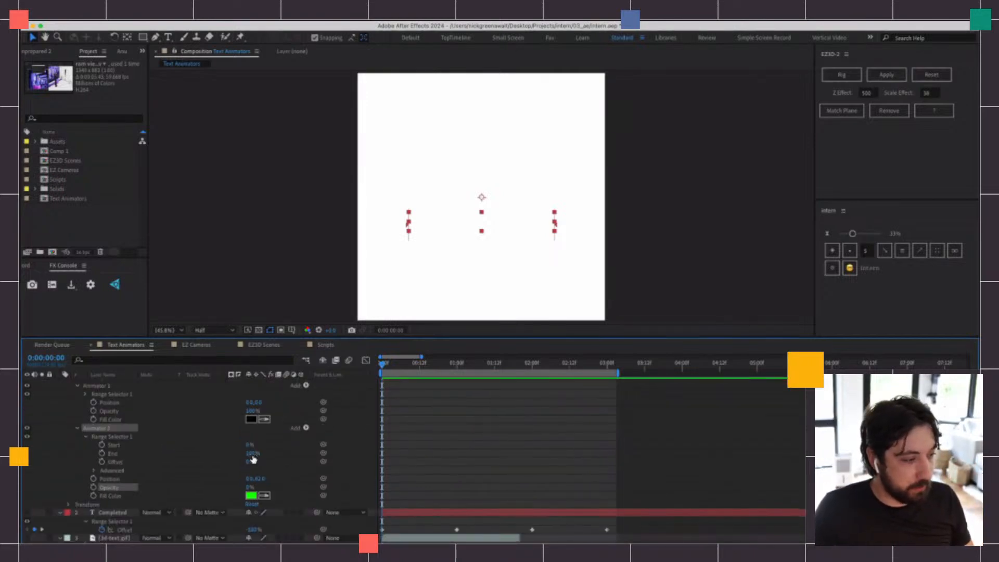
left_click_drag(253, 459, 283, 456)
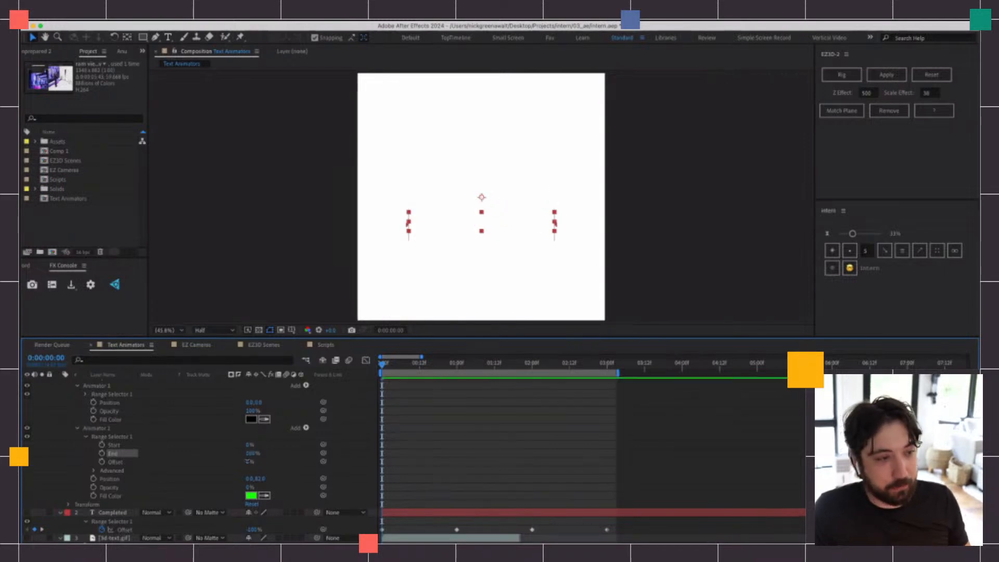
Try scrubbing Animator 2's range selector Offset, and keyframe it at 0% at the start of the timeline
mouse_move(248, 461)
left_mouse_down()
mouse_move(202, 463)
mouse_move(289, 462)
mouse_move(248, 462)
left_mouse_up()
left_click(248, 462)
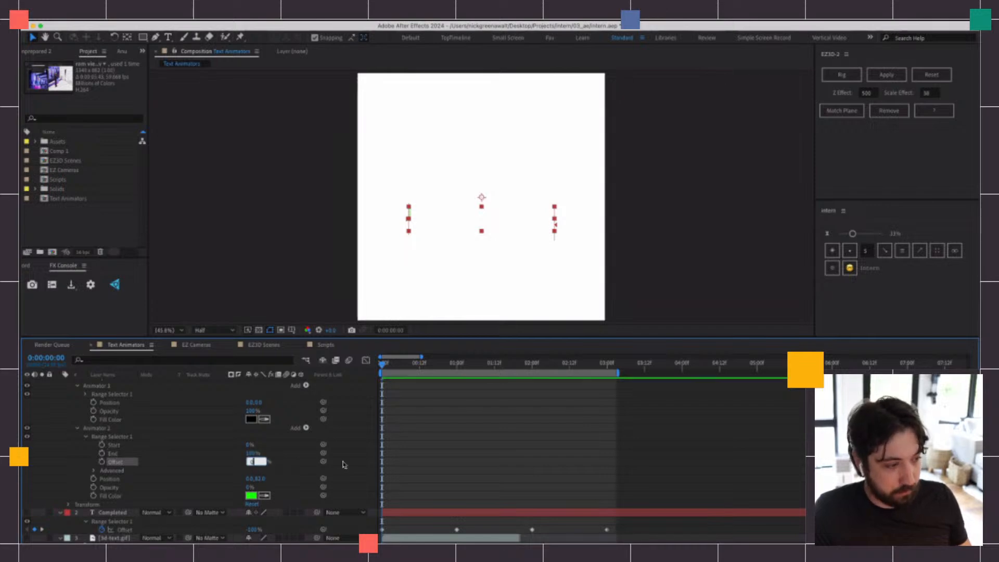
type("0")
key("Return")
left_click(102, 461)
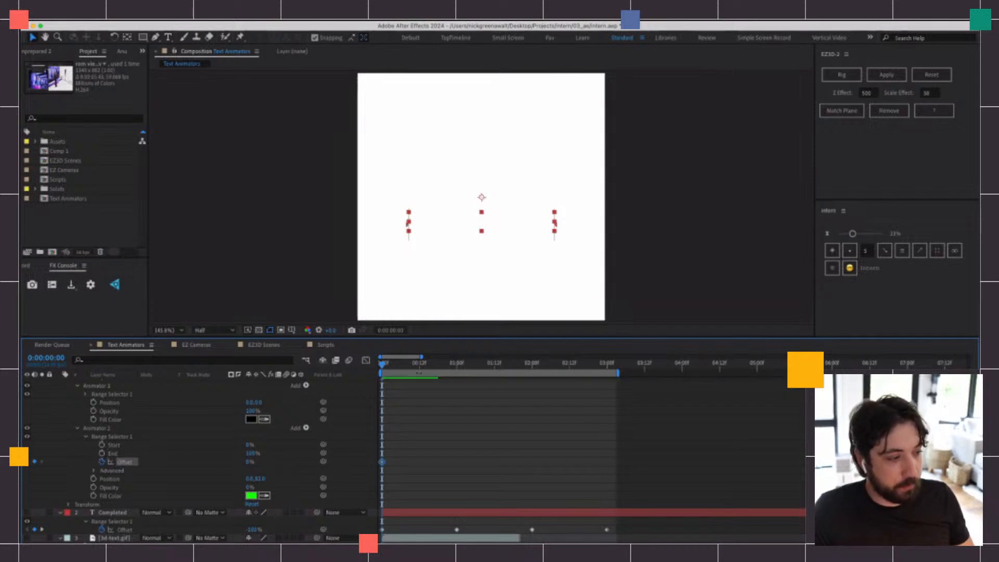
Keyframe Animator 2's range selector Offset at 100% at 0:00:00:12
left_click(419, 363)
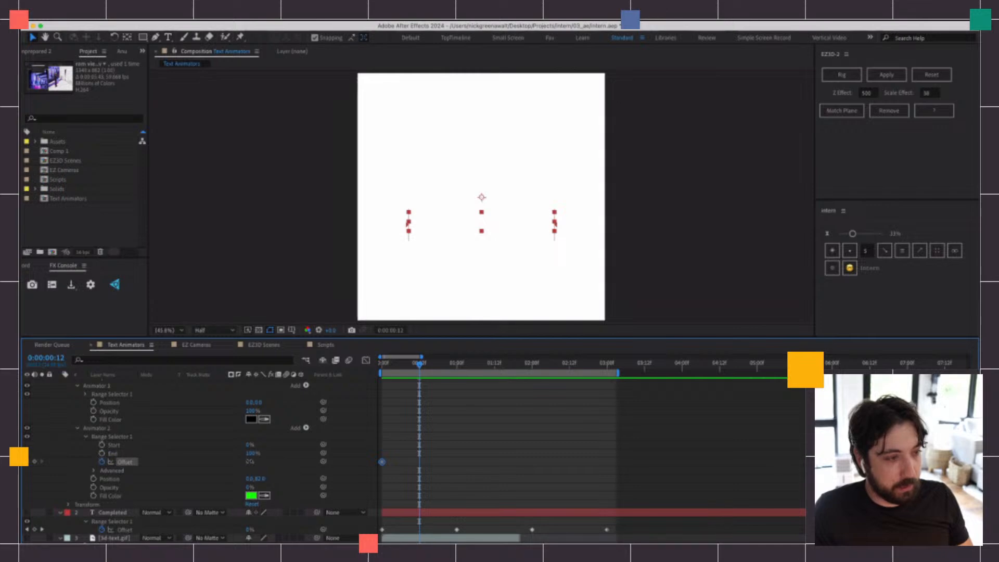
left_click_drag(250, 461, 296, 461)
key("space")
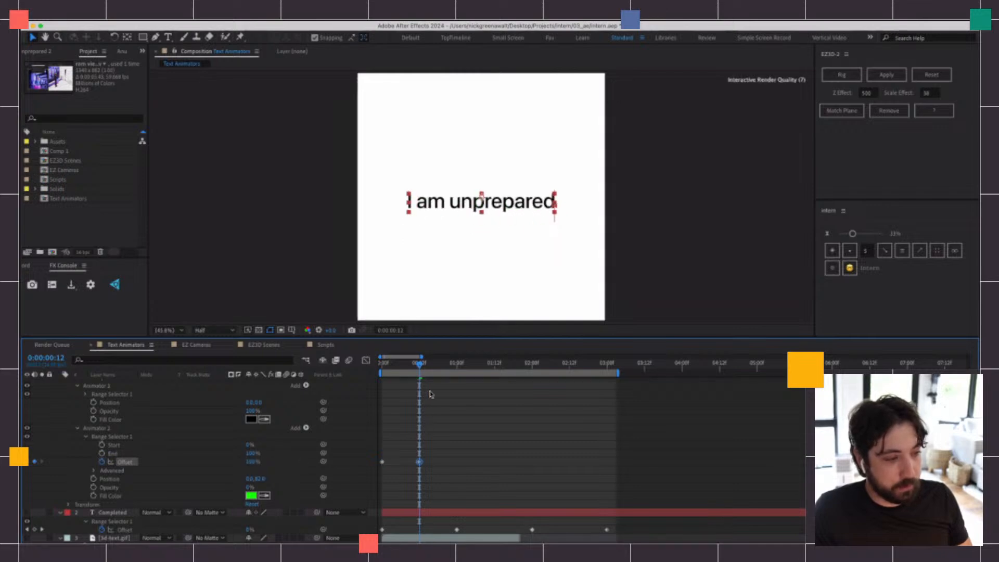
Add a hold keyframe for Animator 2's range selector Offset at 0:00:02:00, keeping its current value
left_click_drag(446, 366, 533, 372)
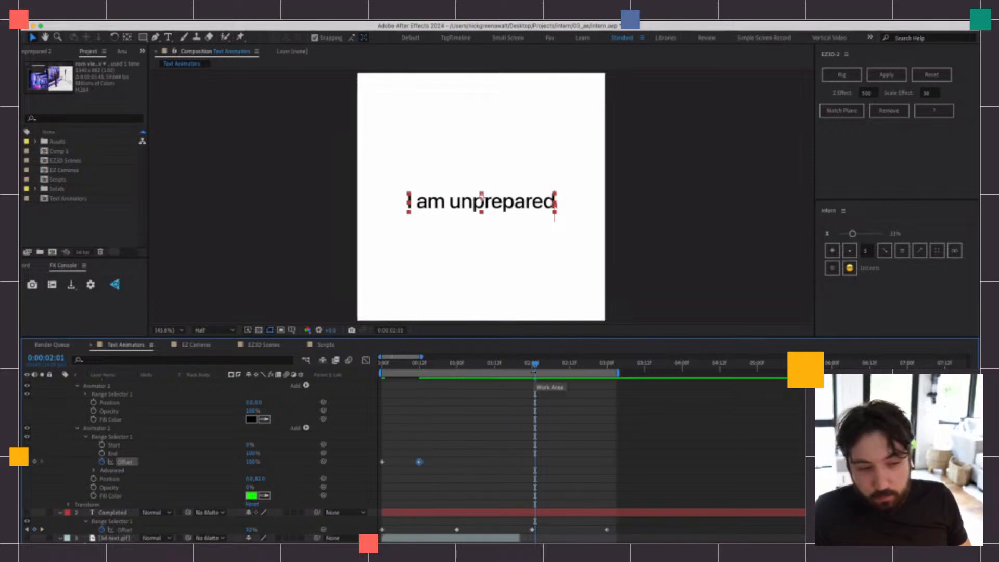
left_click(531, 364)
left_click(35, 462)
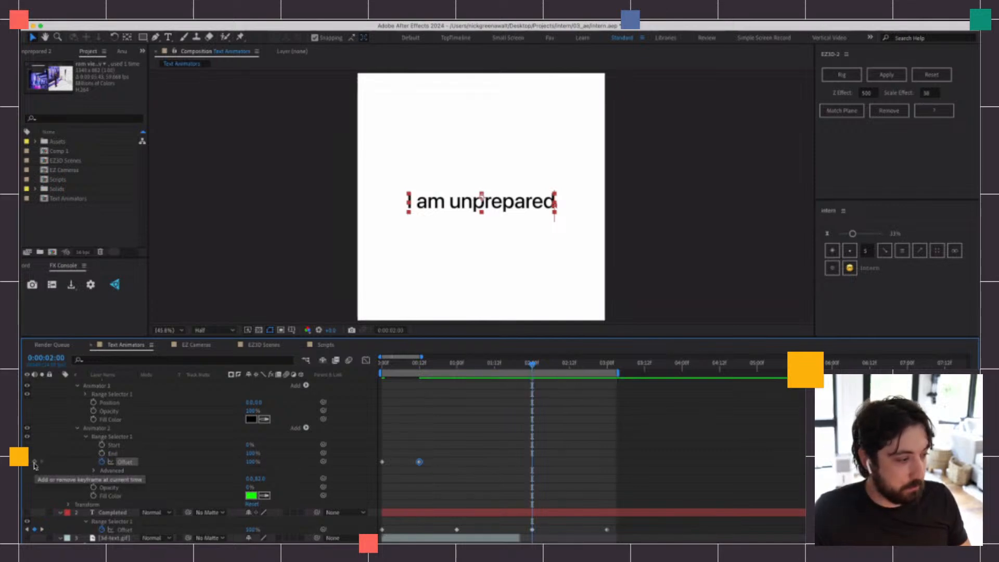
Keyframe Animator 2's range selector Offset at about -3% at 0:00:02:12 and preview the animation from the start
left_click_drag(564, 364, 569, 364)
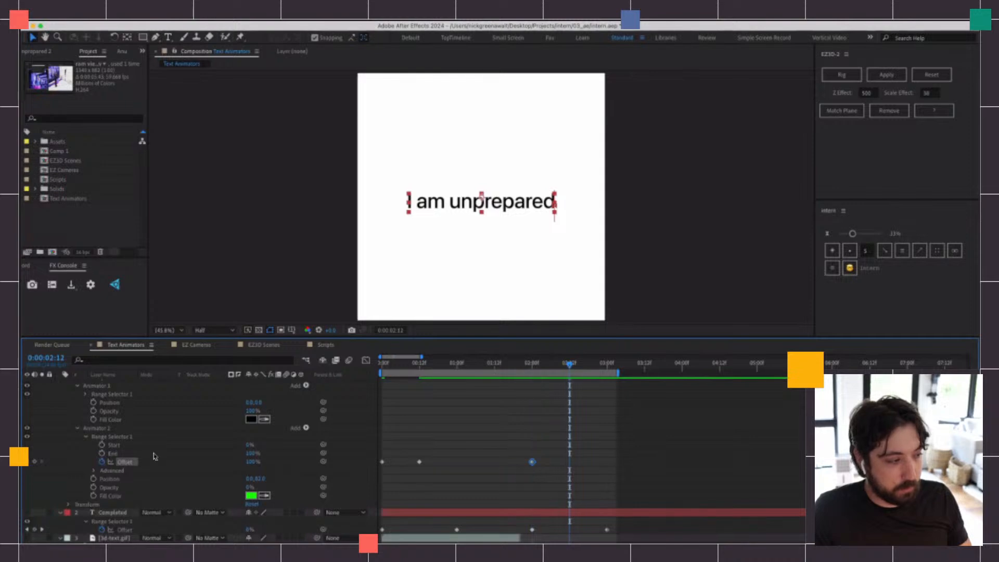
mouse_move(249, 464)
left_mouse_down()
mouse_move(159, 470)
mouse_move(202, 471)
mouse_move(147, 480)
mouse_move(332, 475)
left_mouse_up()
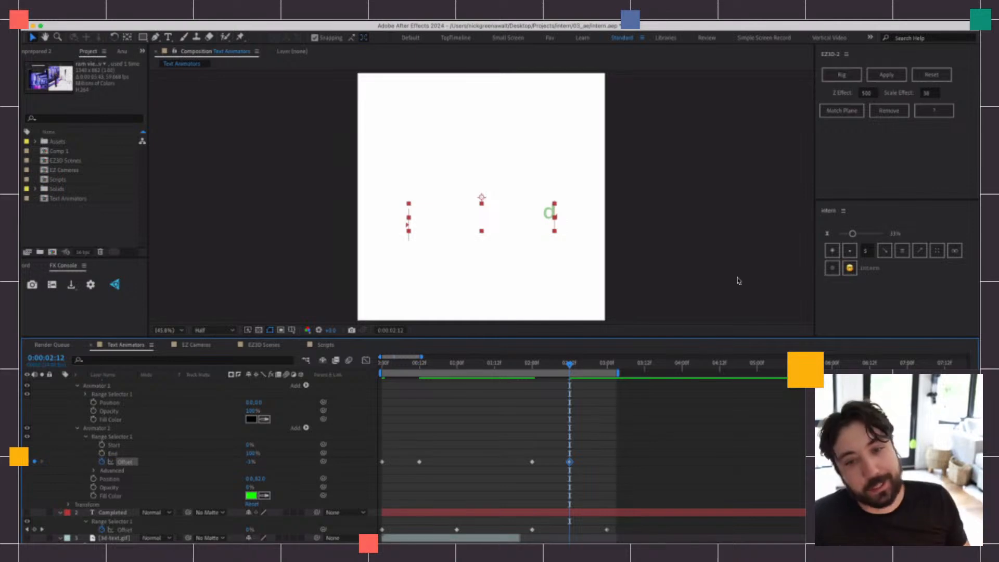
left_click(462, 393)
left_click_drag(446, 365, 348, 380)
key("space")
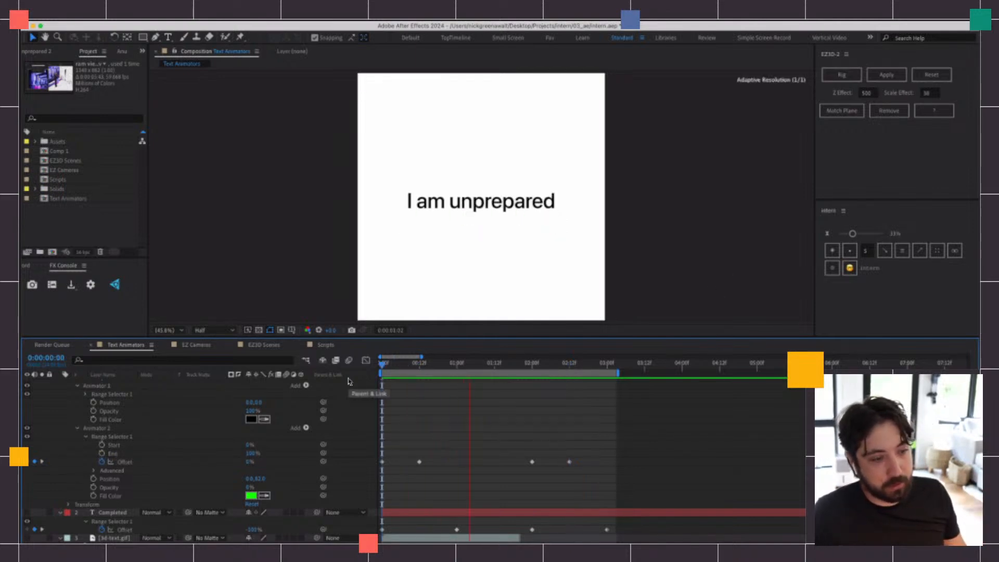
key("space")
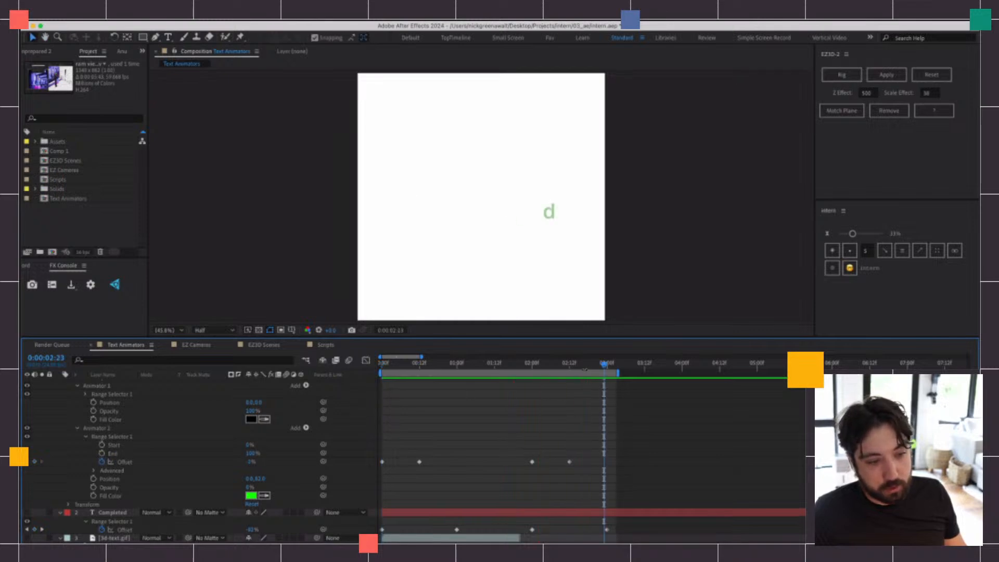
Correct Animator 2's Offset keyframe at 0:00:02:12 to 0% and check the text around 0:00:01:02
left_click(570, 364)
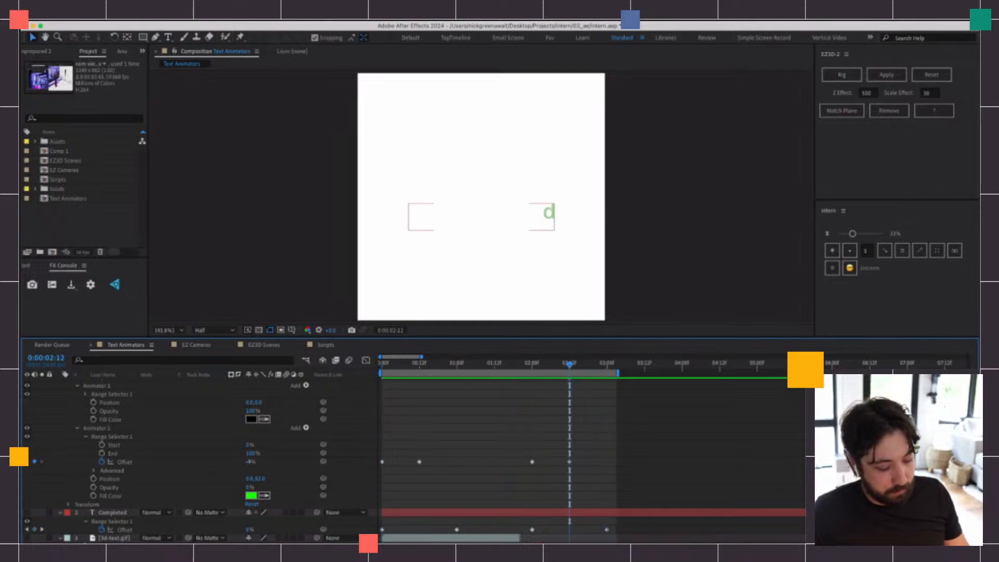
key("Return")
left_click(438, 364)
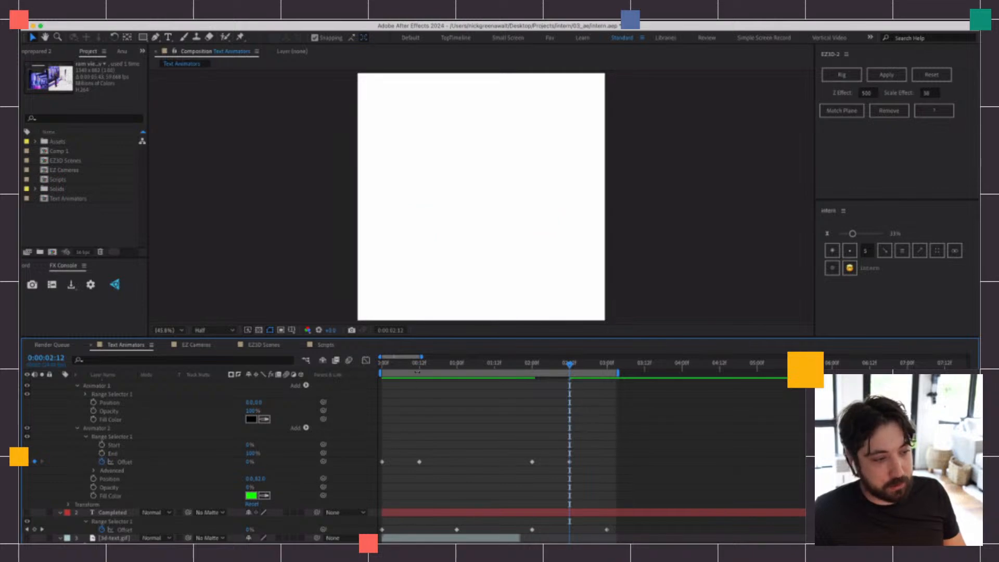
left_click(462, 364)
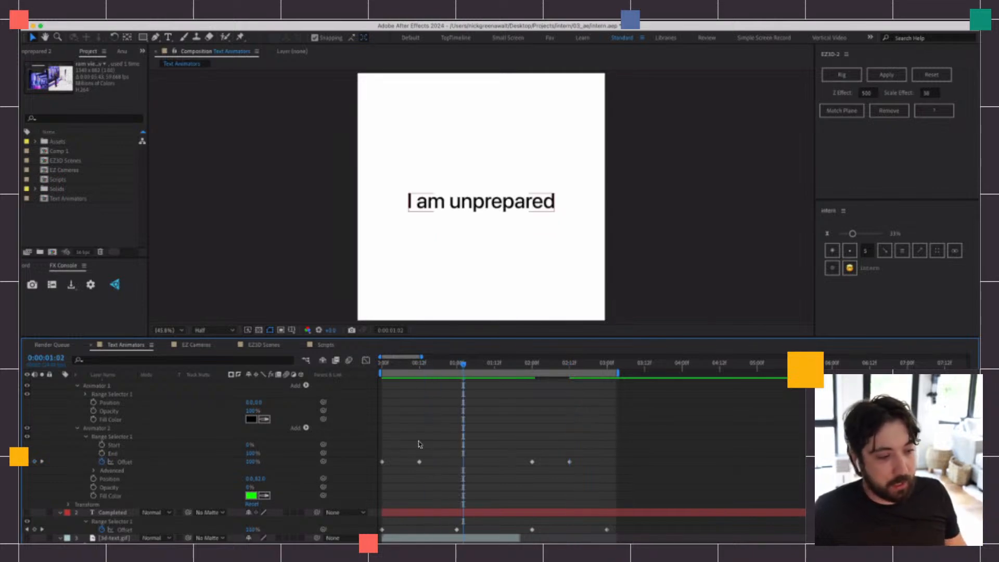
Try easing Animator 2's Offset keyframes at 0:00:00:12 and 0:00:02:00 by 76%, and preview the animation
left_click_drag(413, 441, 549, 487)
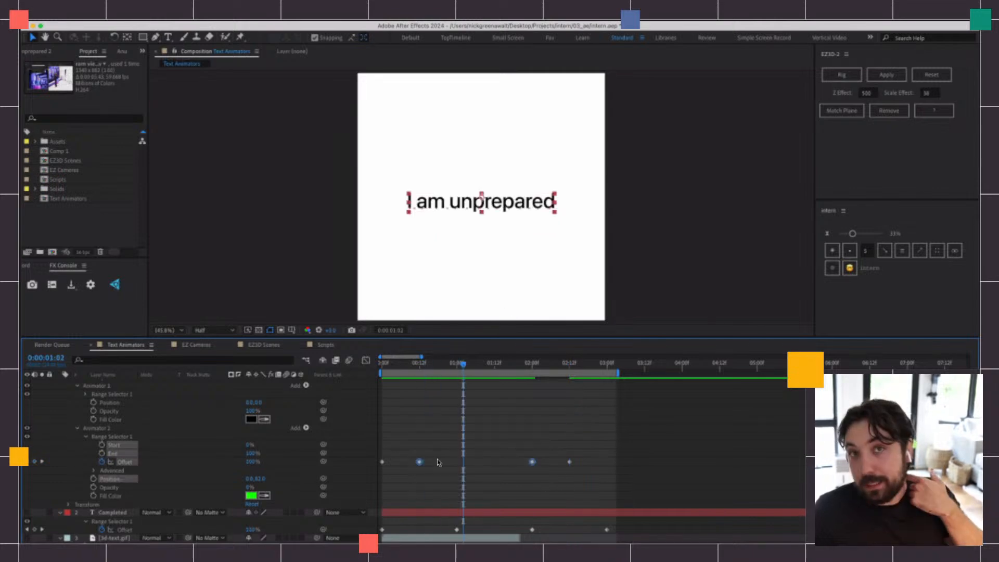
left_click_drag(385, 366, 503, 364)
left_click_drag(853, 236, 871, 233)
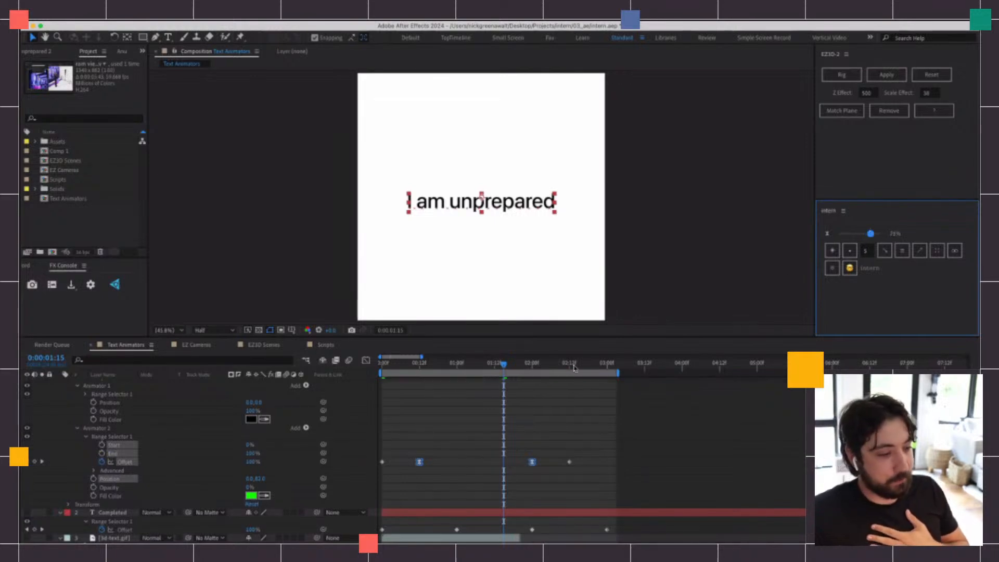
left_click(457, 416)
left_click_drag(409, 365, 367, 367)
key("space")
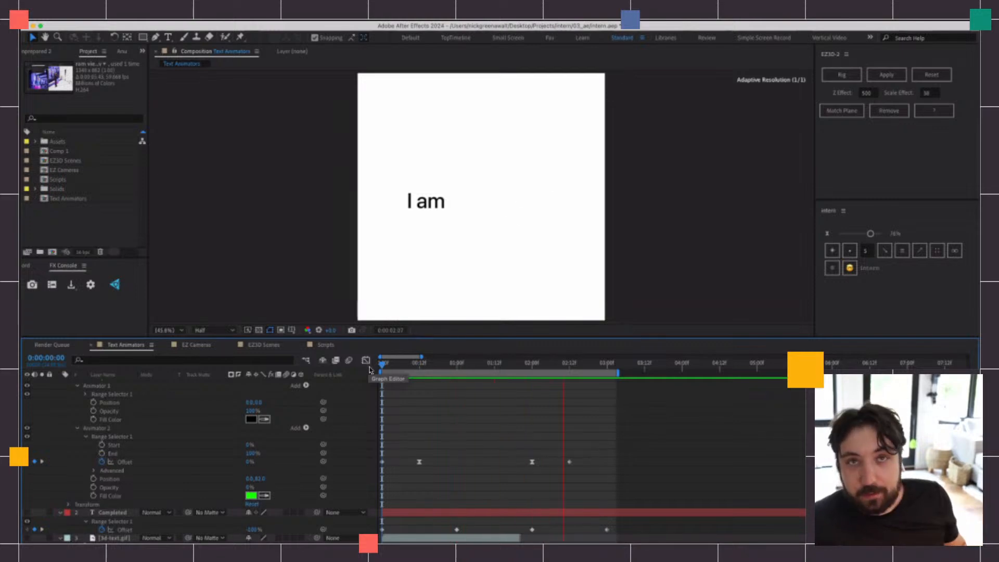
key("space")
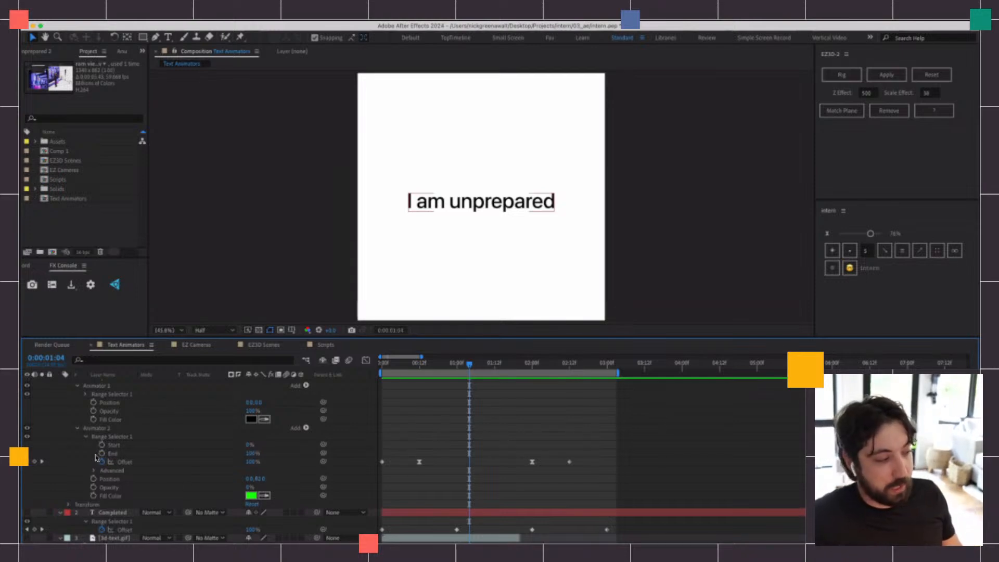
Expand the Advanced settings of Animator 2's Range Selector 1 and undo the Offset keyframe easing
left_click(94, 470)
scroll(194, 452, "down", 4)
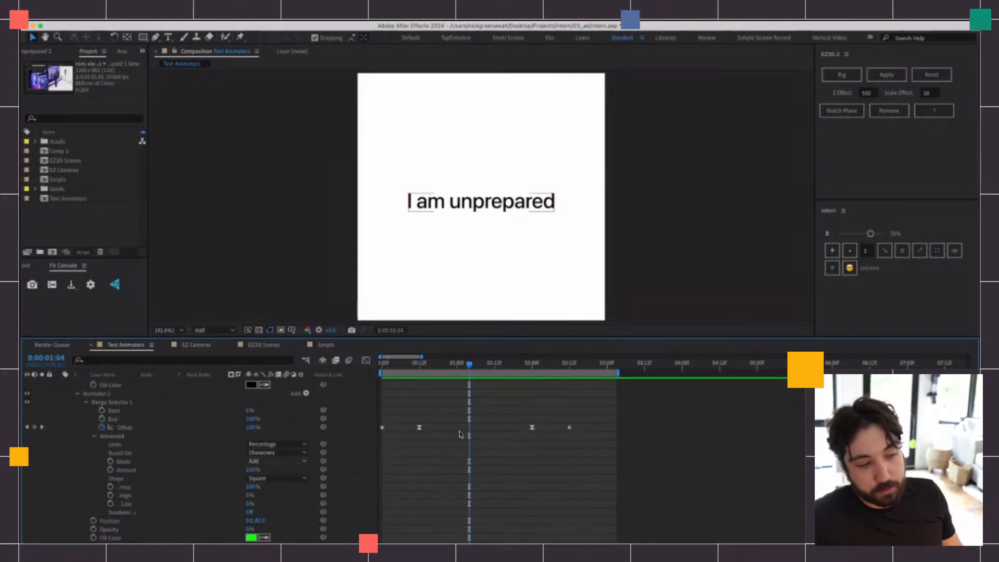
key("super+z")
left_click(439, 398)
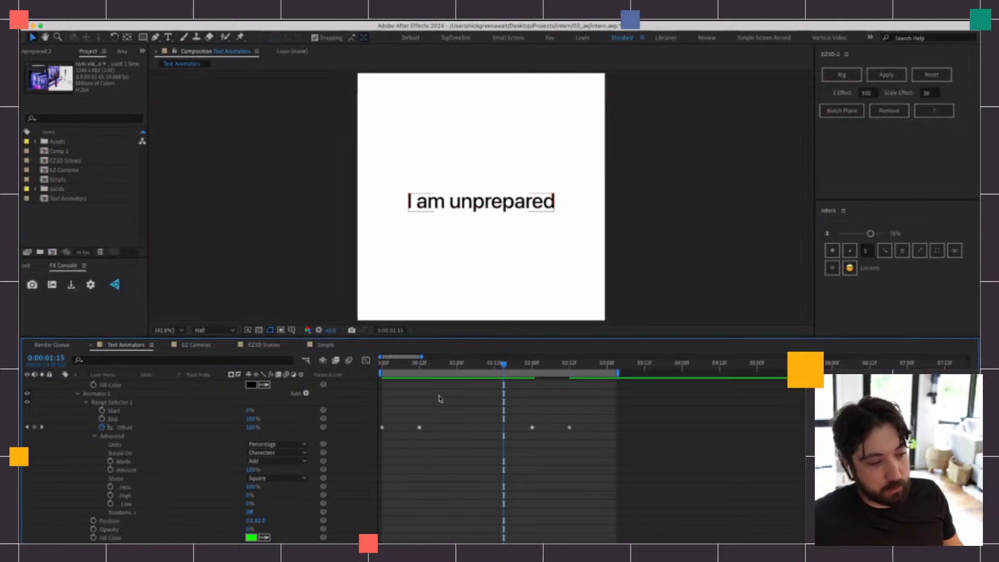
Base Animator 2's range selector on Words and preview the word-by-word animation
left_click(110, 441)
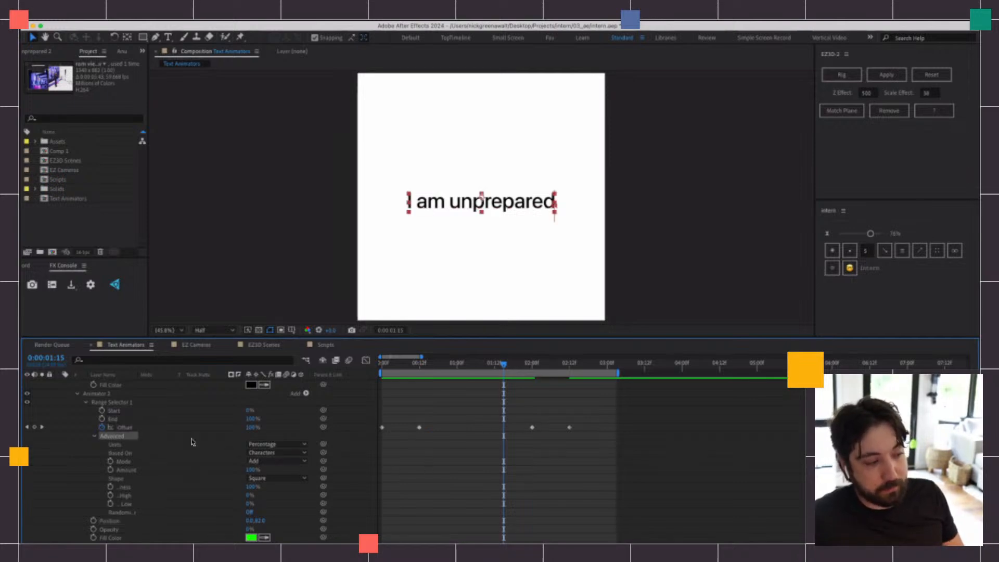
left_click(273, 453)
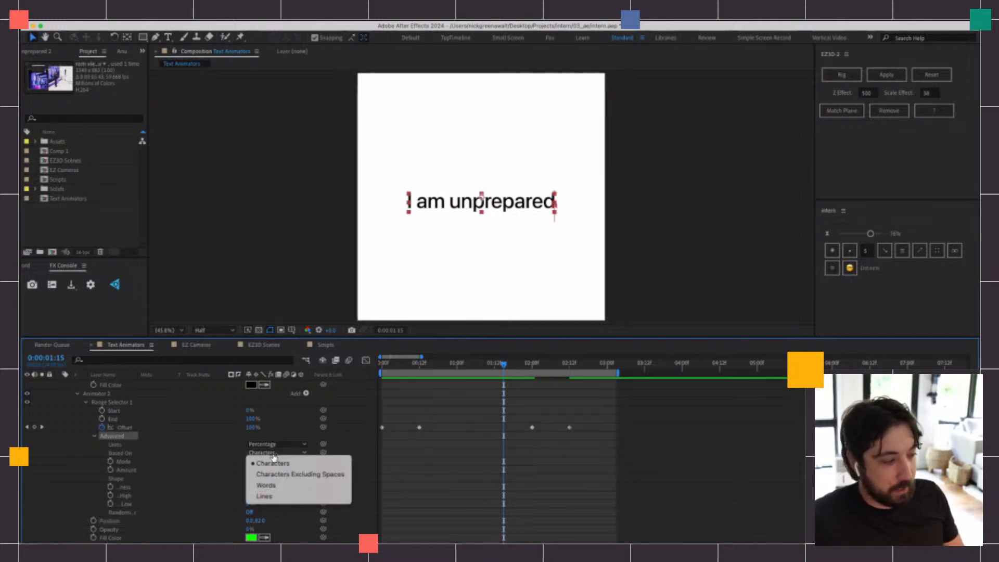
left_click(286, 487)
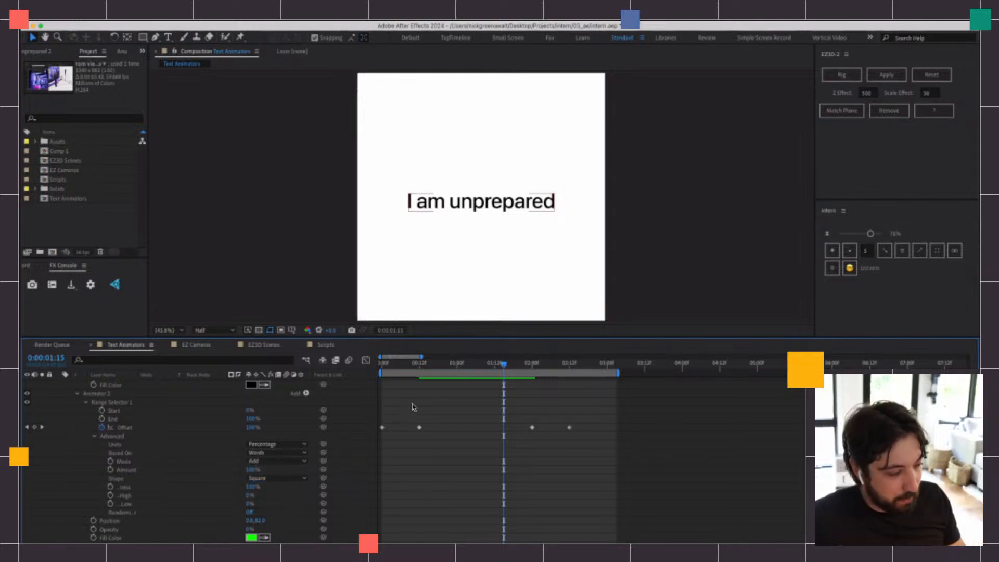
scroll(284, 471, "down", 2)
left_click(115, 448)
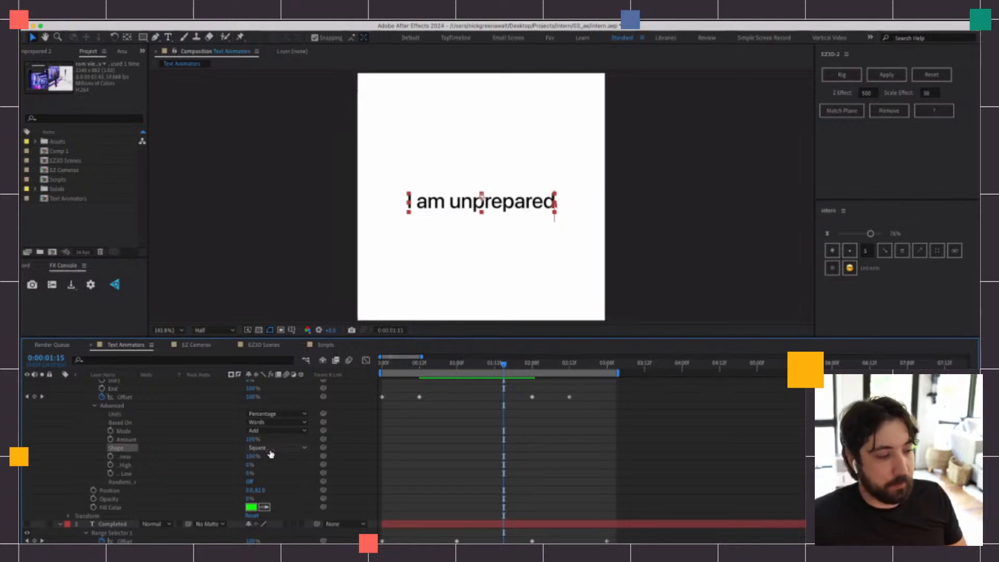
key("space")
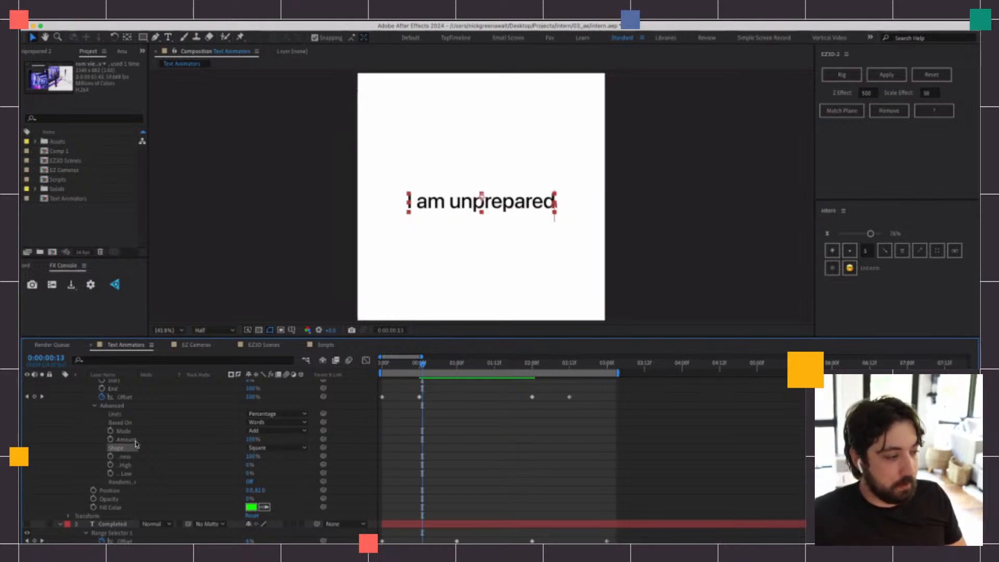
Scrub through the reveal to 0:00:00:06 and try the Triangle shape for Animator 2's range selector
left_click(275, 448)
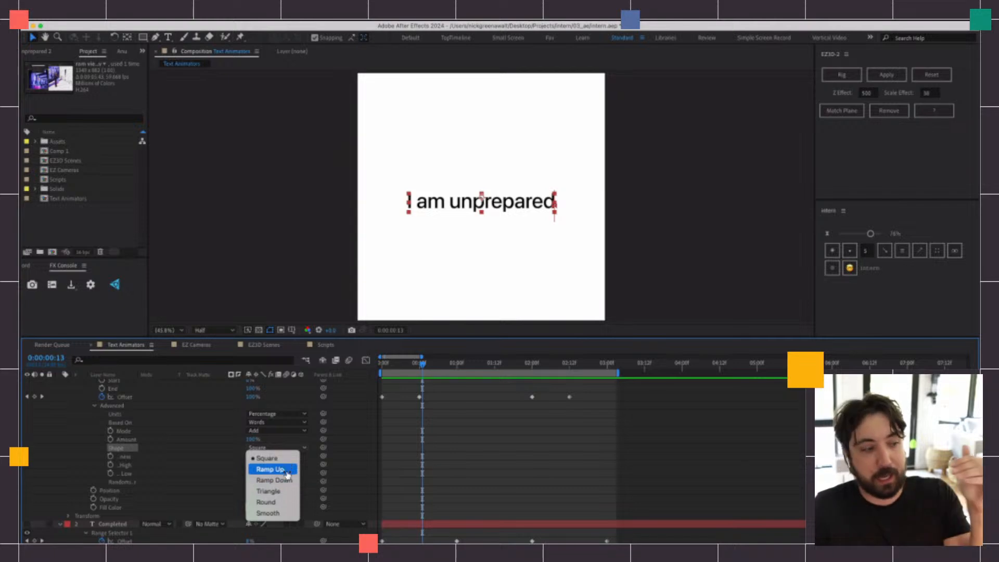
left_click(408, 365)
left_click(391, 365)
left_click_drag(391, 365, 400, 364)
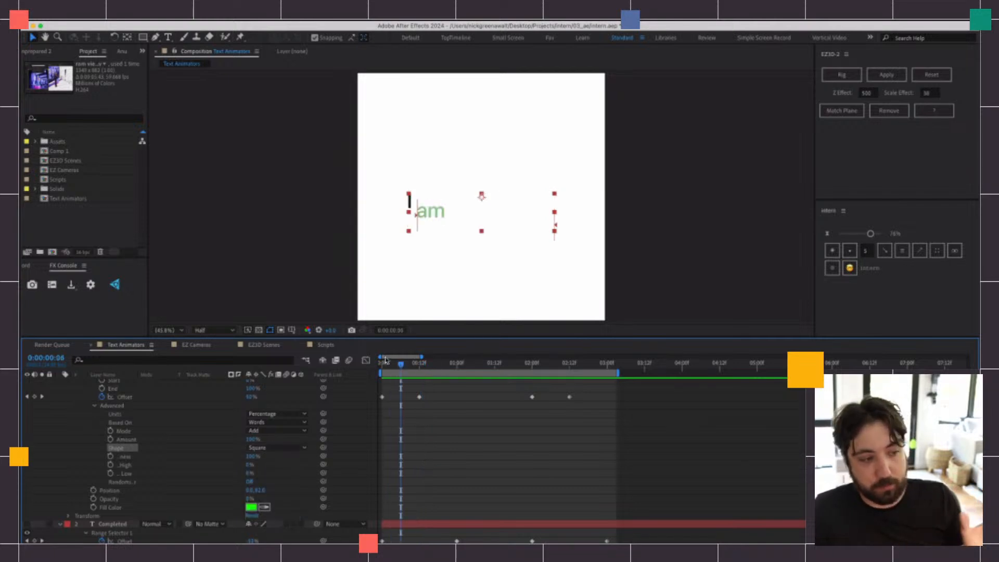
left_click(273, 447)
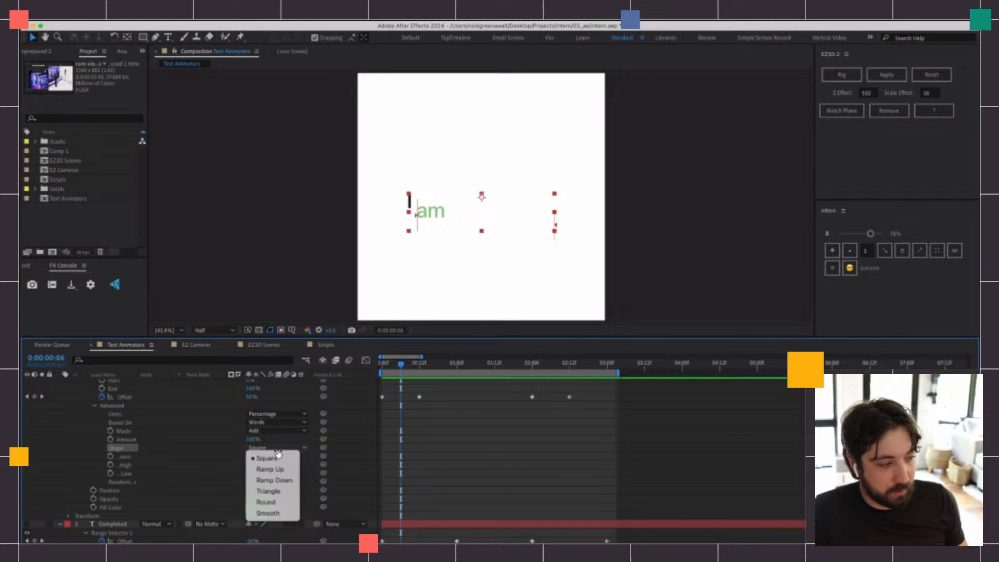
left_click(282, 491)
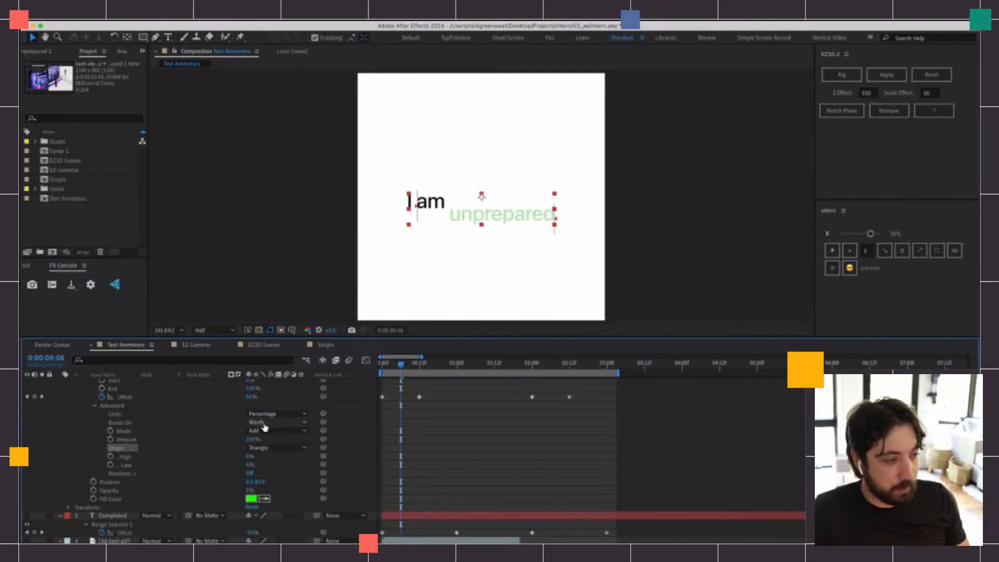
Base Animator 2's range selector on Characters again and scrub the reveal's opening frames
left_click(279, 422)
left_click(276, 414)
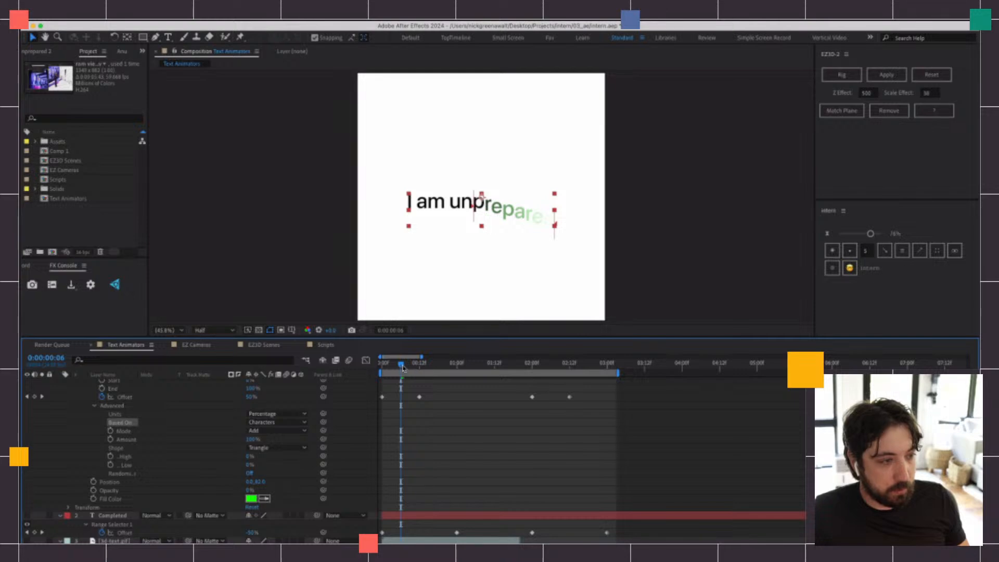
left_click_drag(403, 369, 388, 370)
Try the Round shape for Animator 2's range selector and check it around 0:00:00:02
left_click(276, 447)
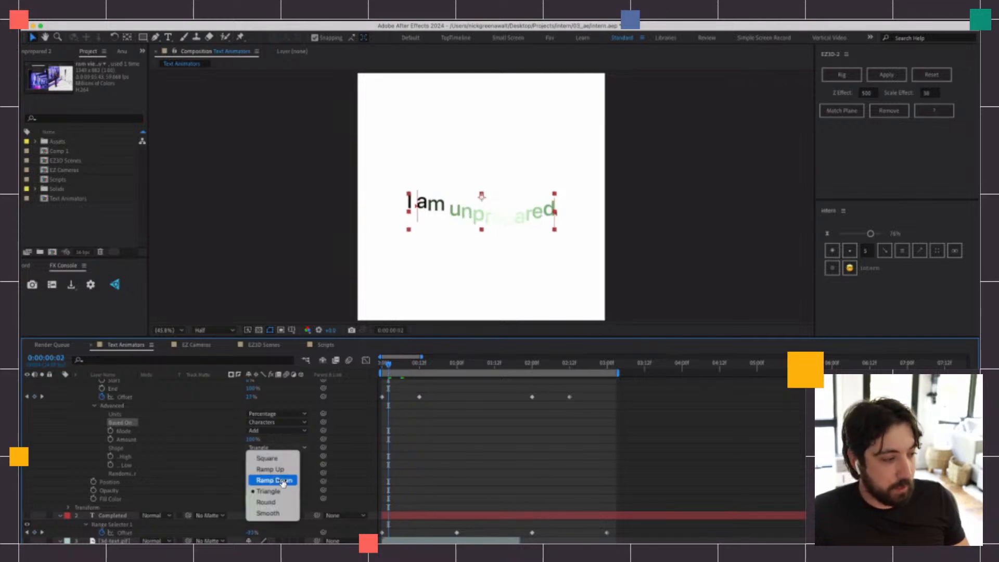
left_click(284, 507)
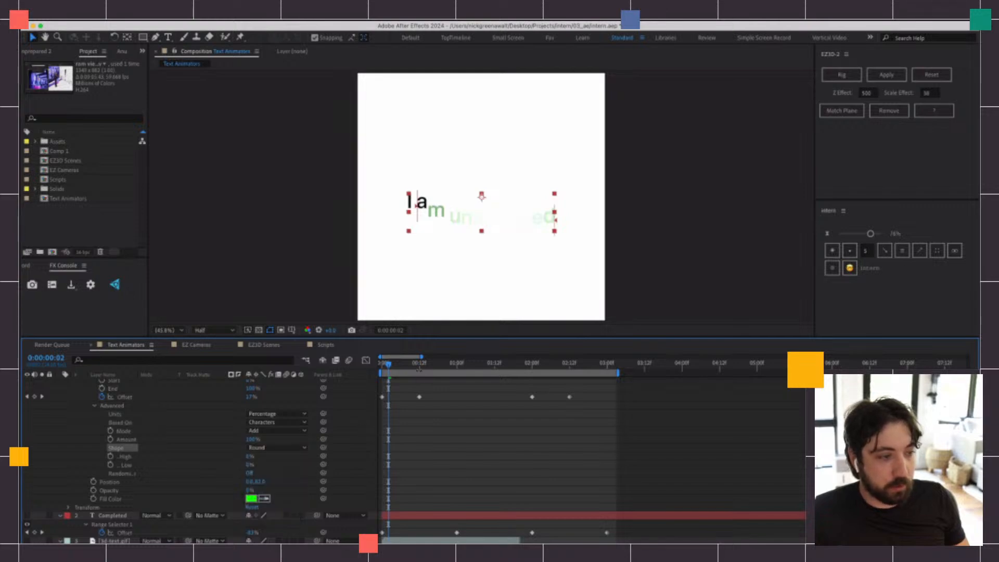
left_click_drag(391, 365, 389, 367)
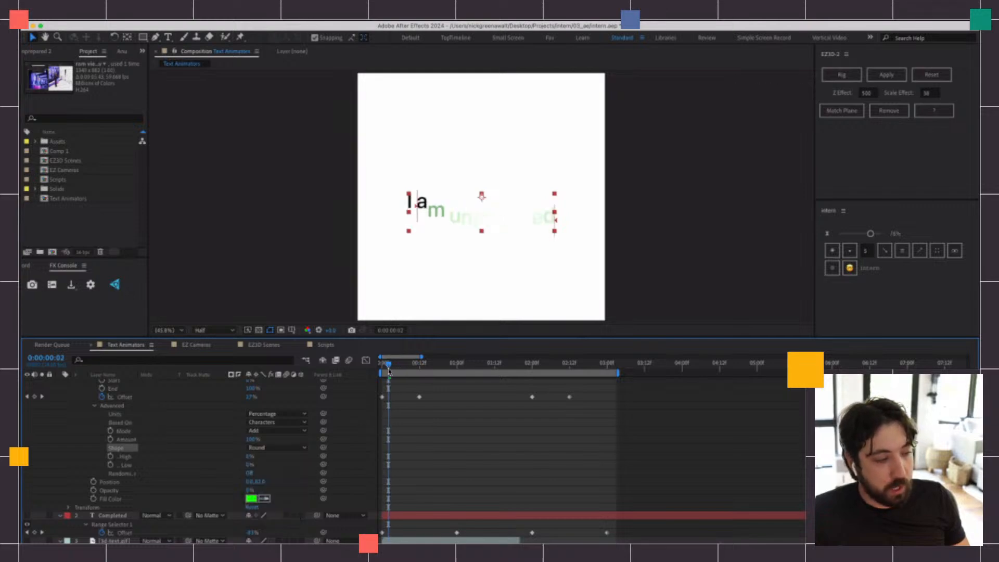
Set the shape of Animator 2's range selector to Ramp Down and preview the animation from the start
left_click(266, 449)
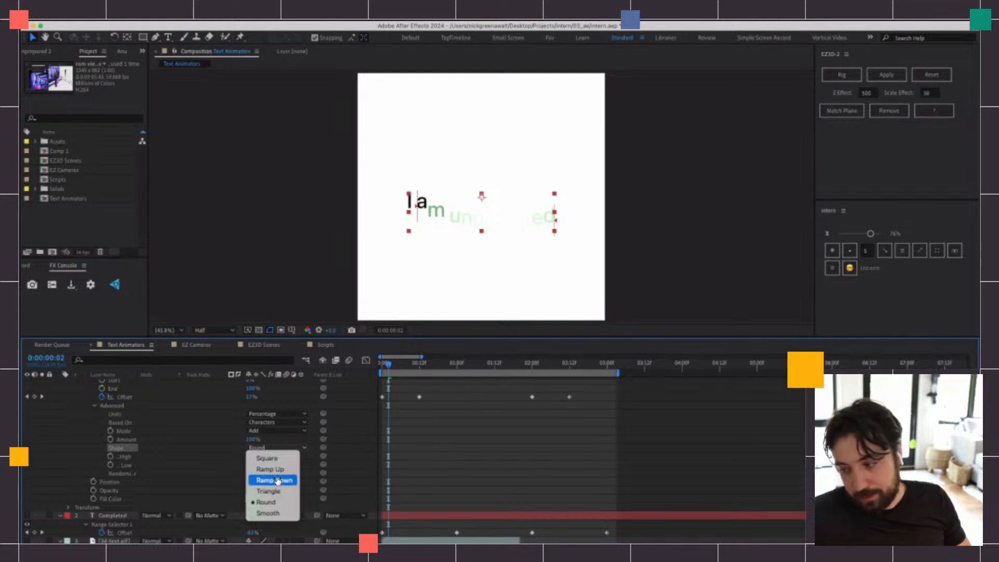
left_click(277, 480)
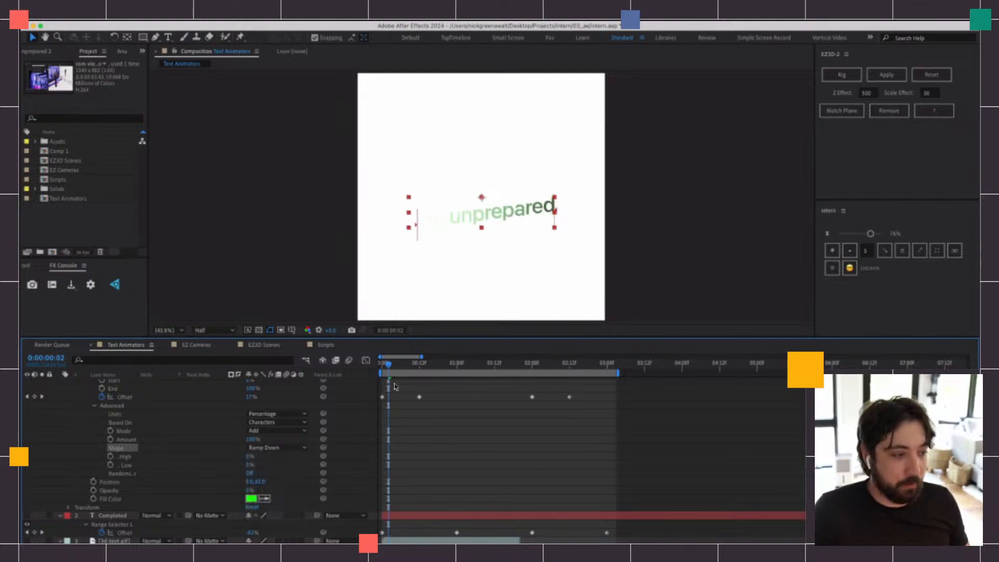
key("space")
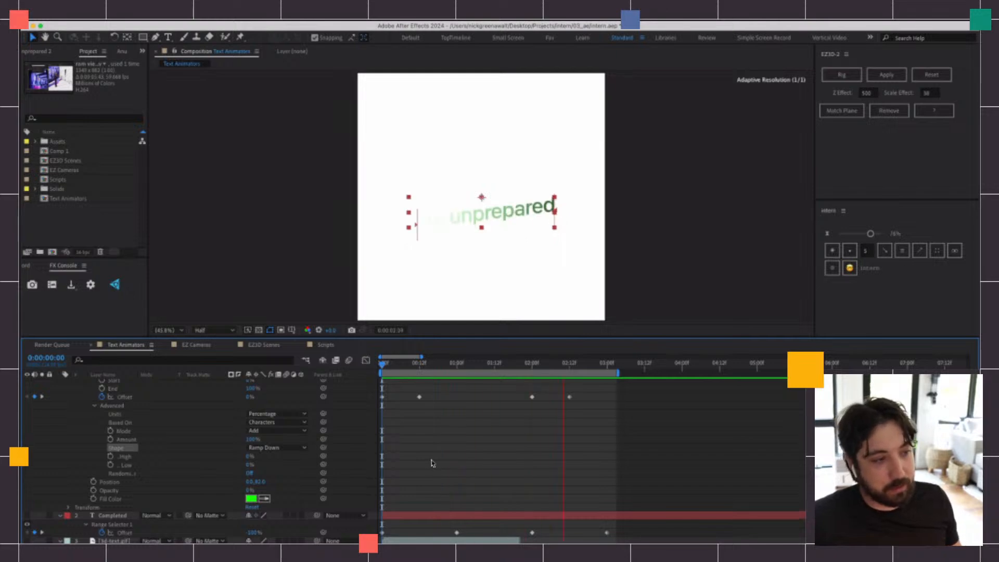
key("space")
left_click_drag(430, 370, 375, 369)
Scrub Animator 2's Ease High to test the falloff, leaving it at 100%
scroll(400, 433, "up", 1)
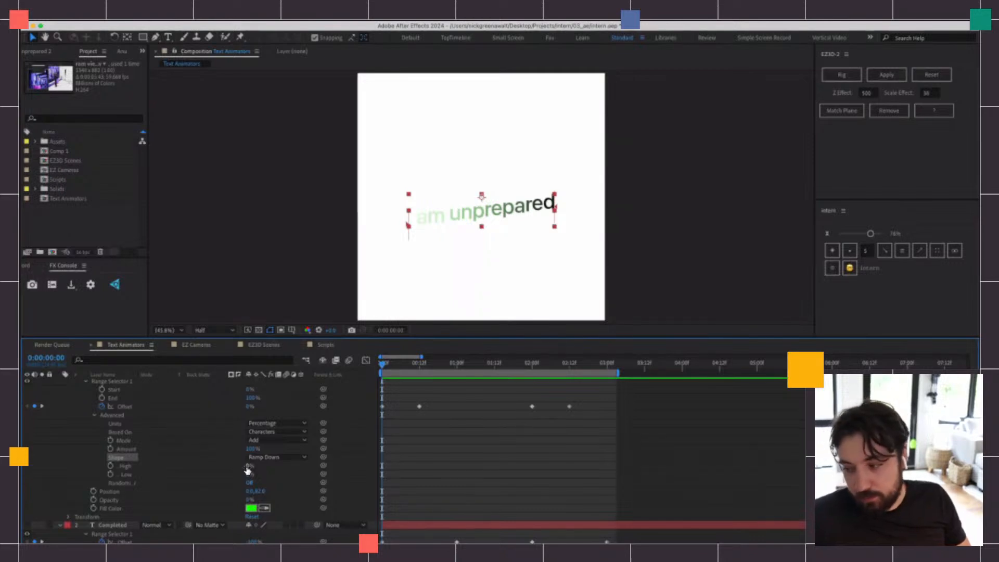
left_click_drag(249, 465, 312, 467)
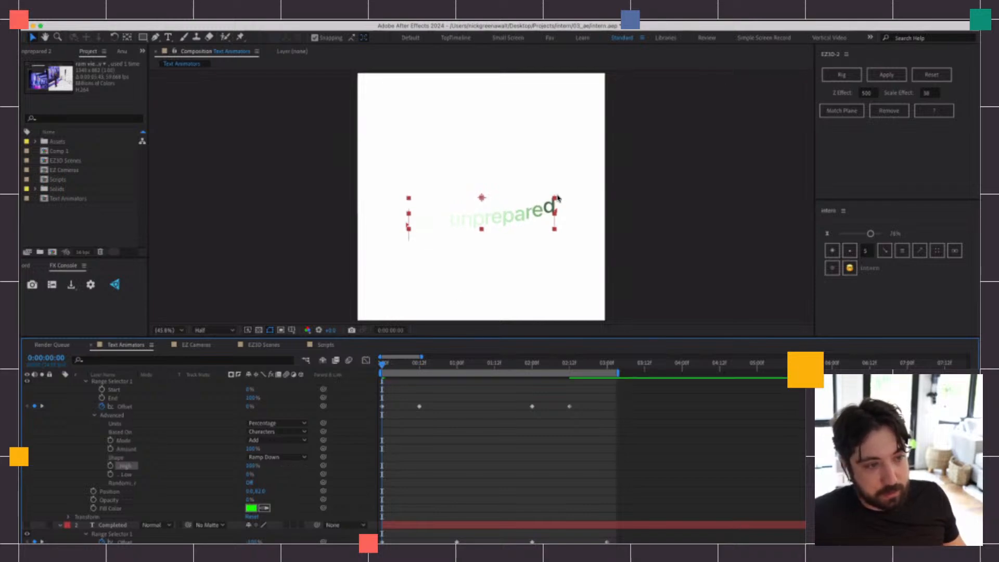
mouse_move(245, 465)
left_mouse_down()
mouse_move(219, 466)
mouse_move(263, 468)
left_mouse_up()
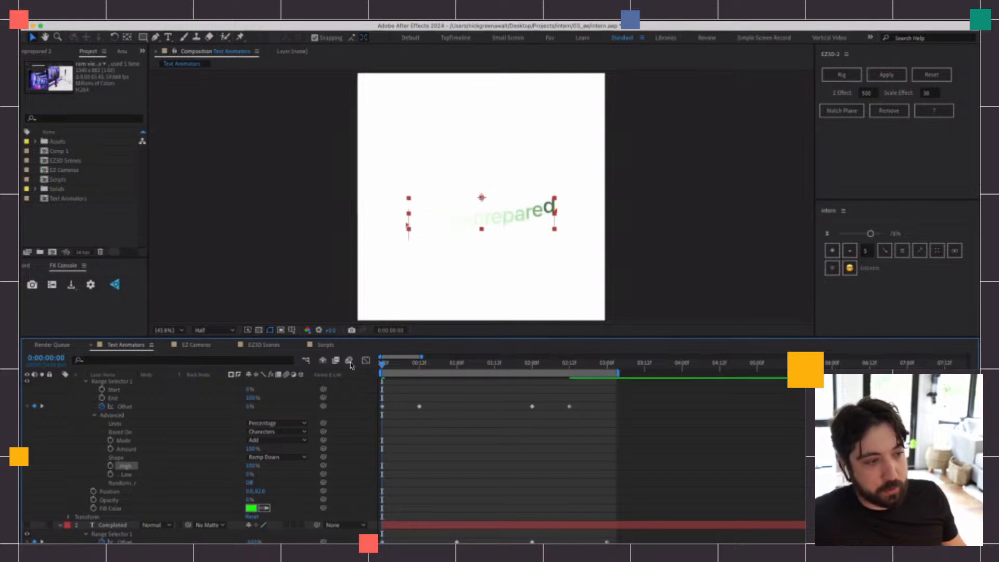
Set Animator 2's Offset keyframe at the start of the timeline to 100%
left_click(391, 364)
left_click(383, 364)
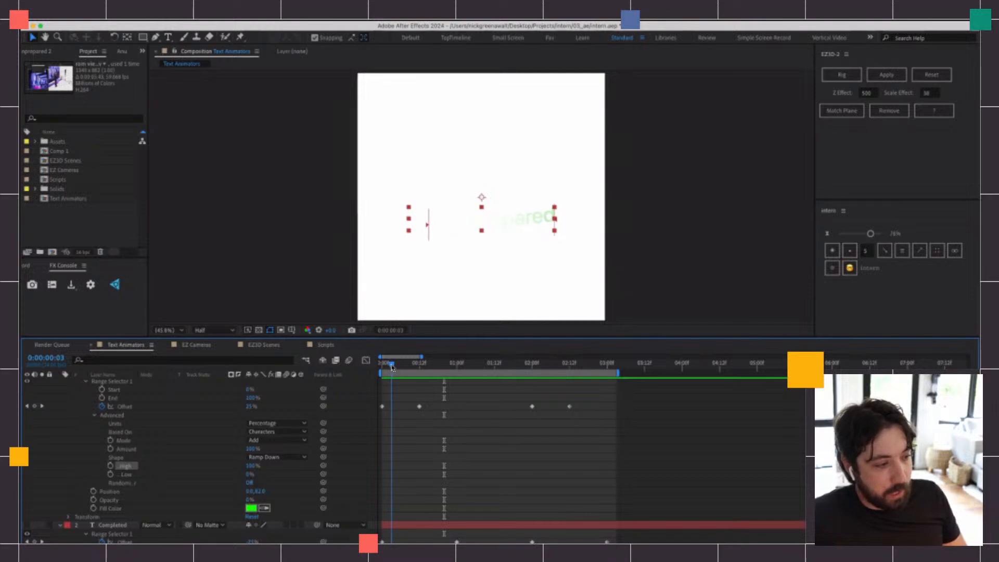
left_click_drag(247, 408, 294, 415)
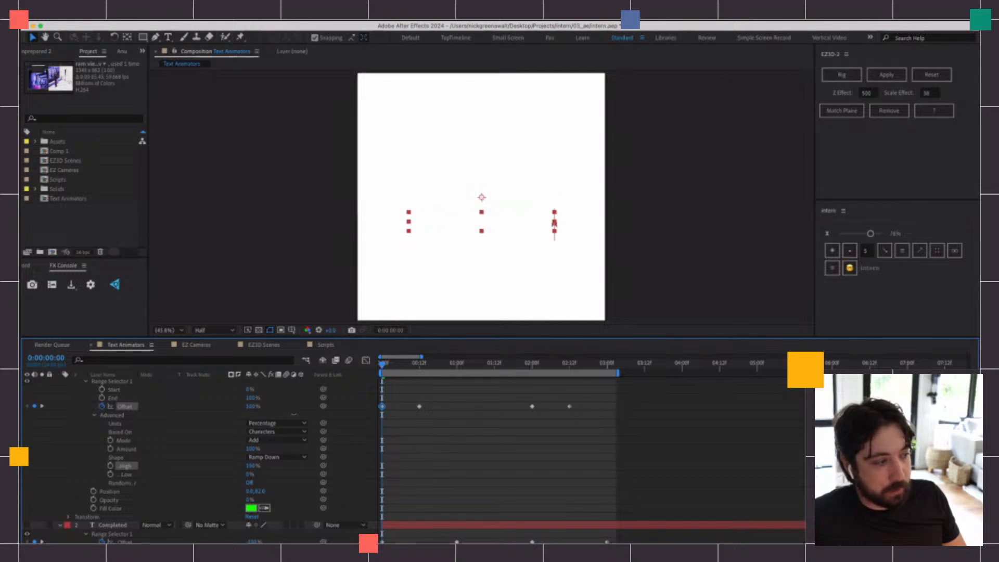
Set Animator 2's Offset keyframes to 100% at the start and -100% at 0:00:00:12, and preview the animation
left_click_drag(420, 365, 420, 366)
left_click_drag(248, 407, 271, 411)
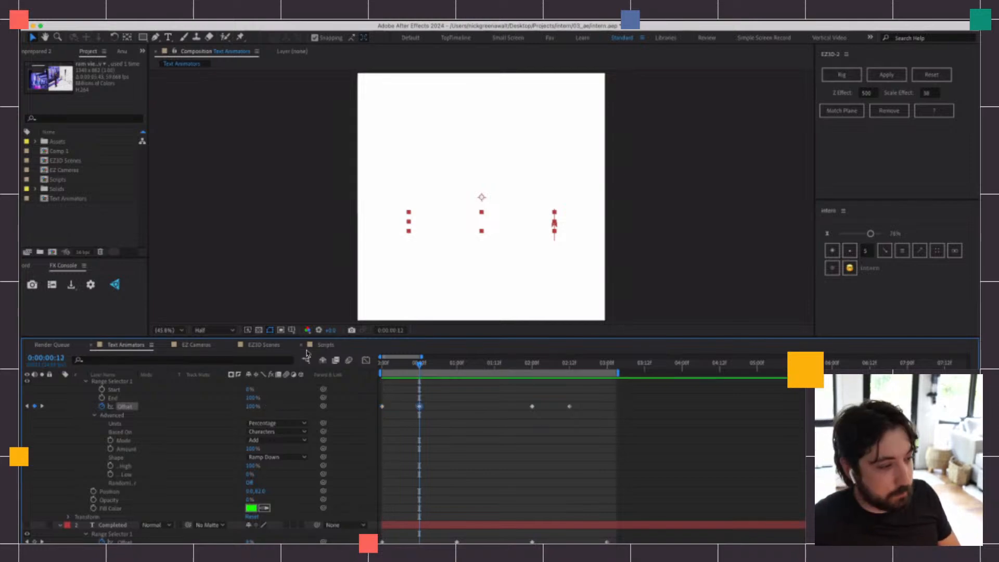
key("Home")
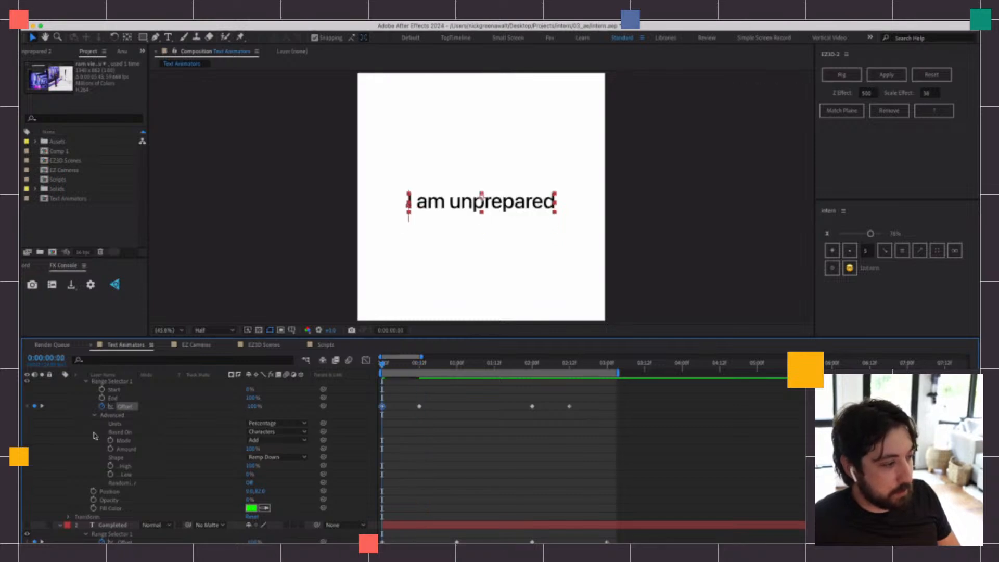
left_click_drag(255, 405, 354, 405)
key("space")
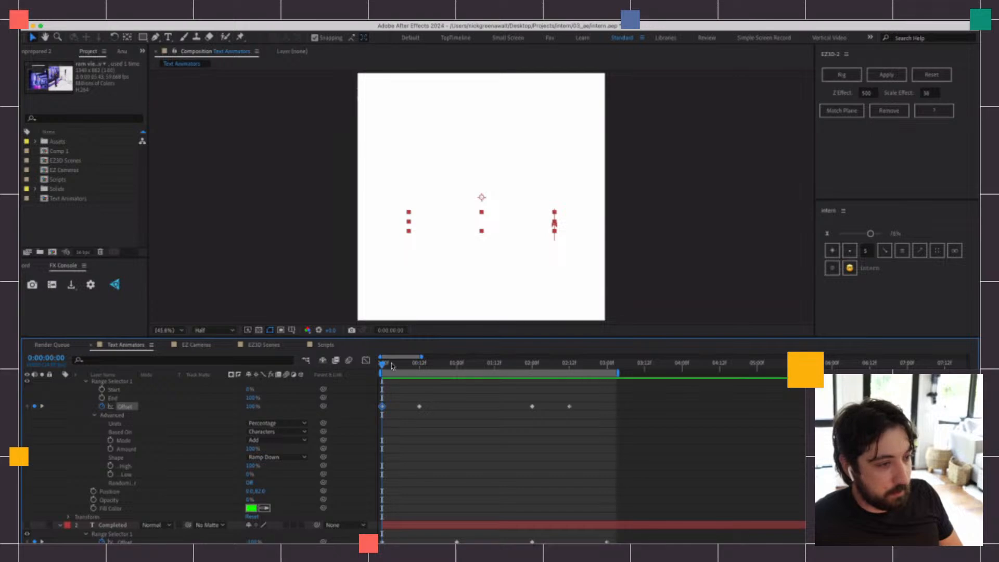
left_click_drag(253, 406, 155, 414)
key("space")
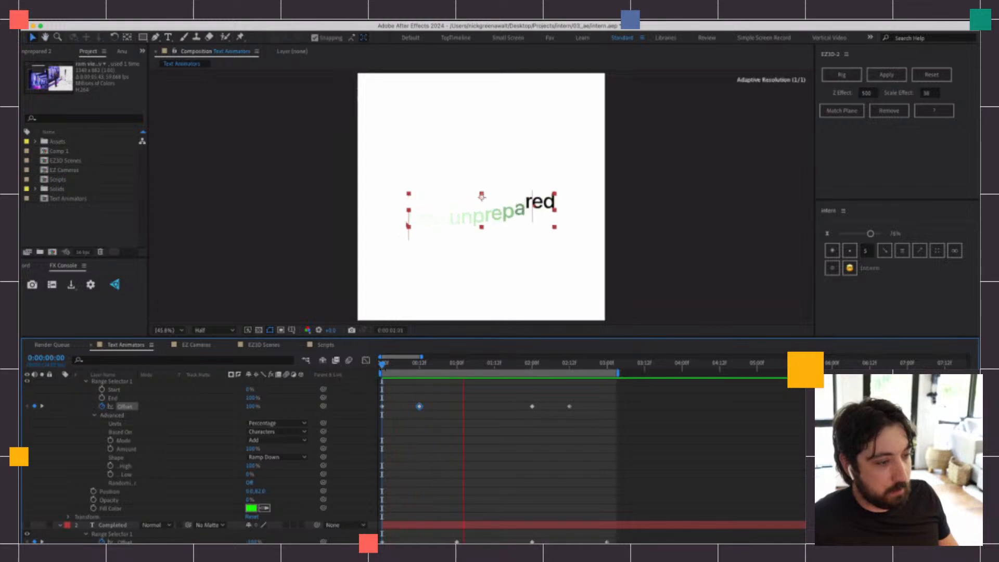
Delete Animator 2's last two Offset keyframes, from 0:00:02:00 onward, and preview the animation
key("space")
left_click_drag(519, 395, 577, 417)
key("Delete")
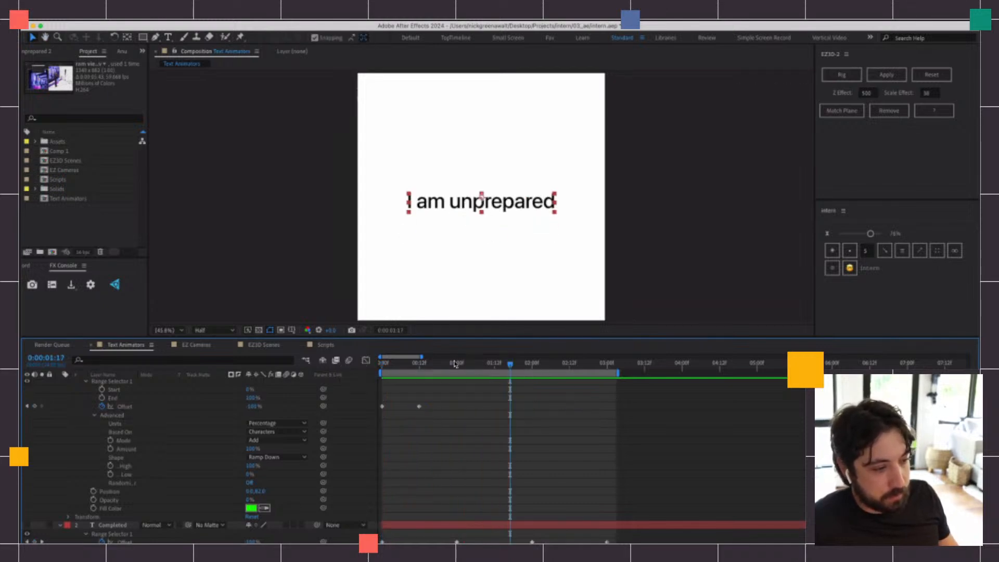
key("space")
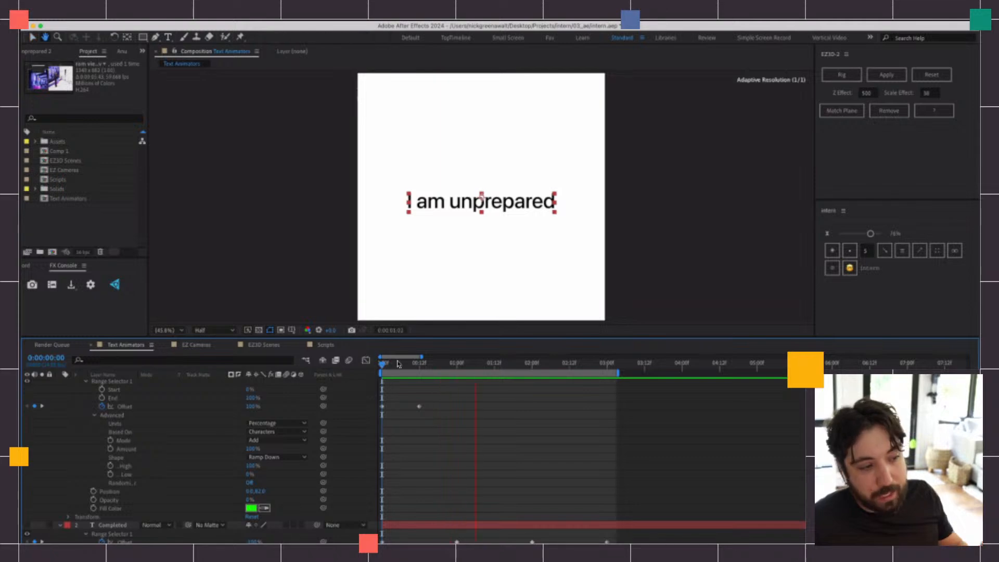
key("space")
Change the shape of Animator 2's range selector to Ramp Up and preview the animation from the start
left_click(413, 363)
left_click_drag(412, 363, 410, 363)
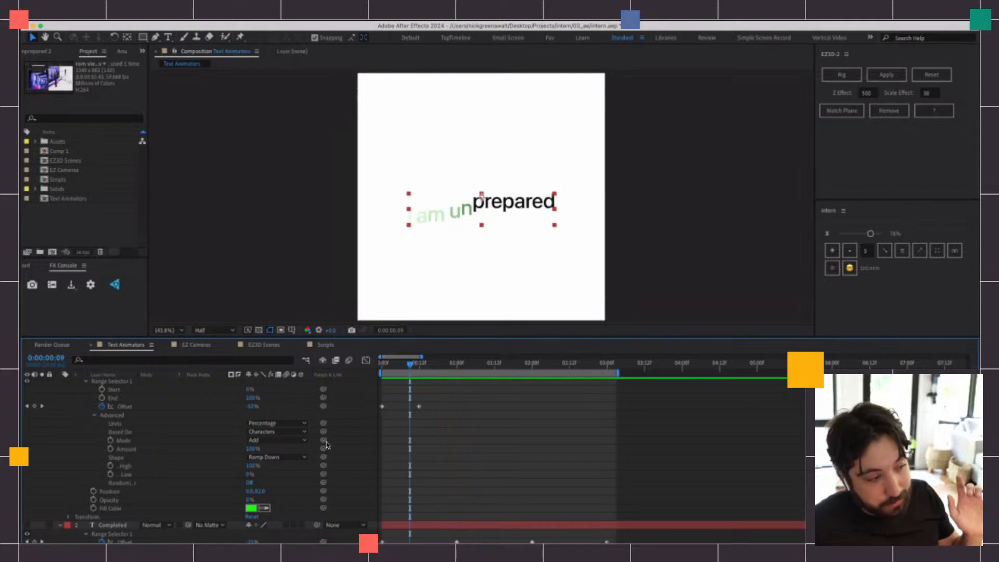
left_click(278, 456)
left_click(292, 478)
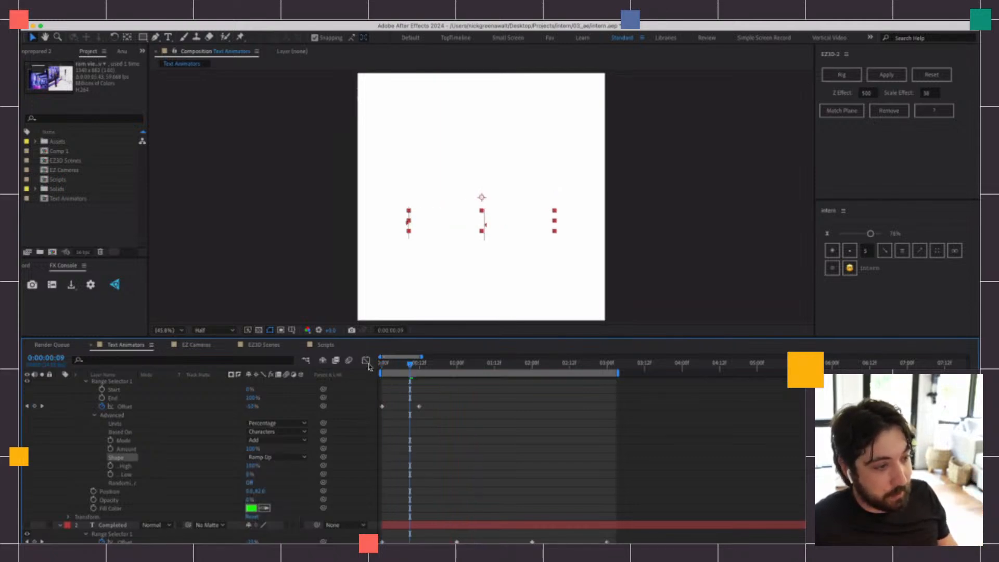
key("space")
key("space")
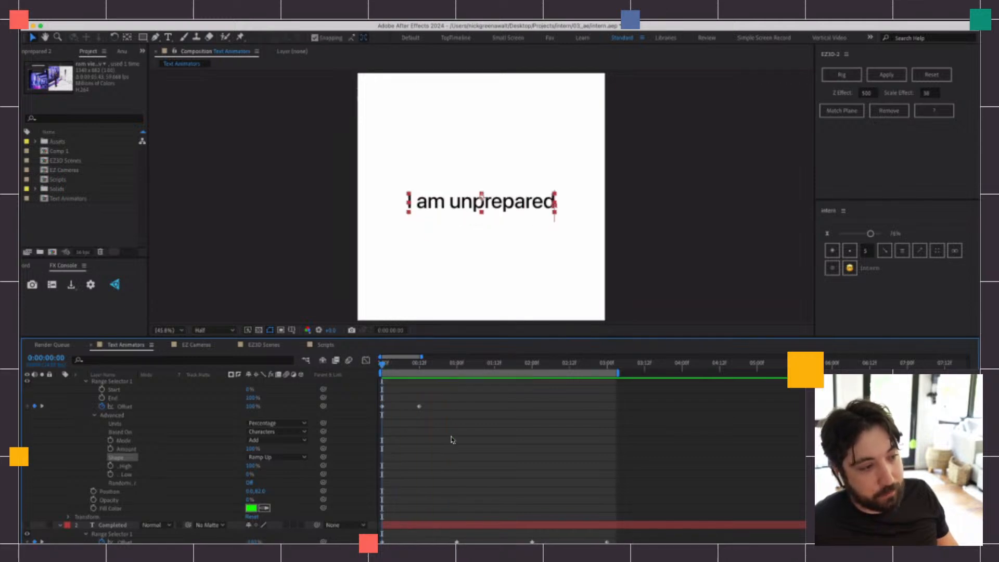
left_click(451, 438)
scroll(143, 452, "up", 1)
scroll(145, 454, "up", 3)
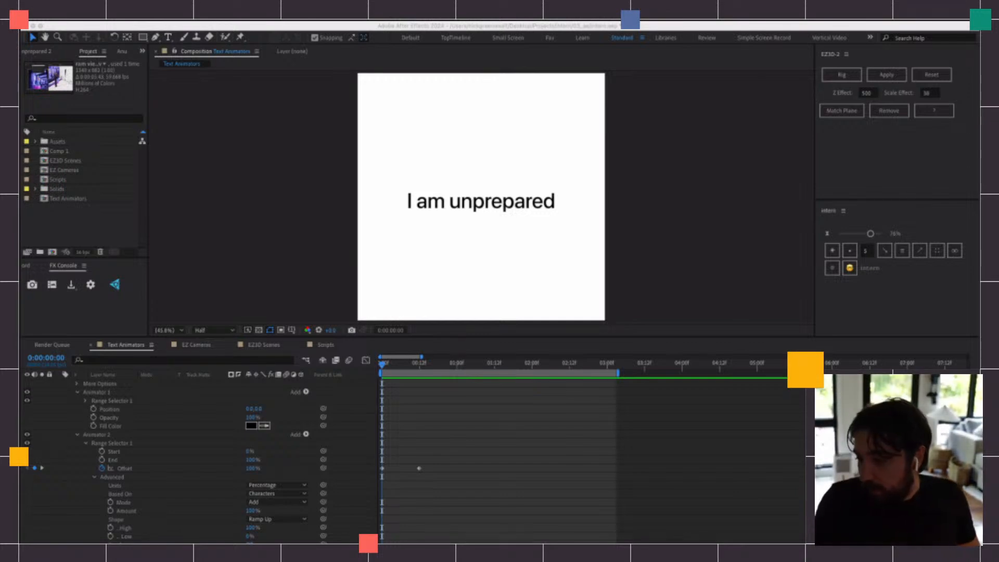
left_click(403, 387)
scroll(402, 390, "down", 3)
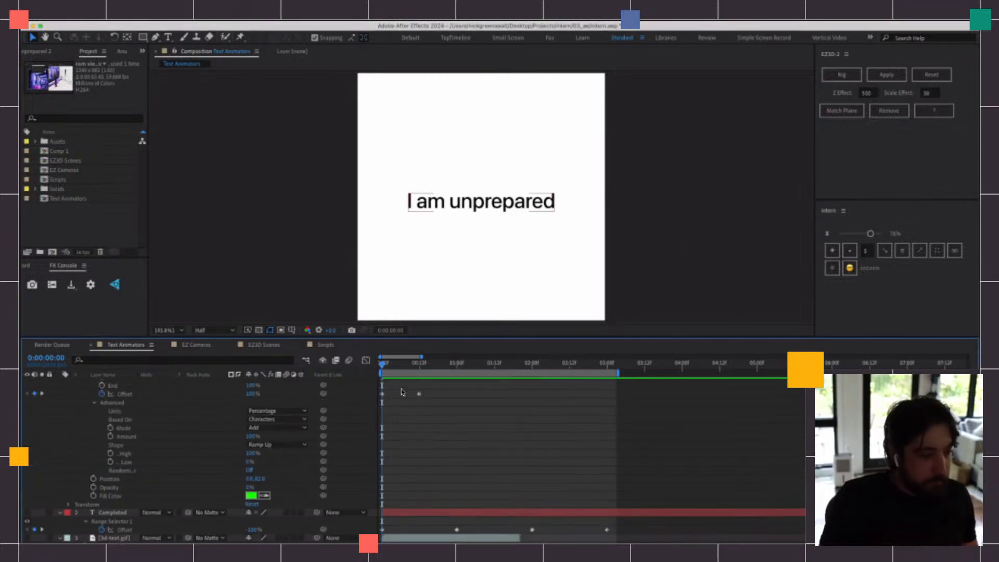
key("space")
key("super+Tab")
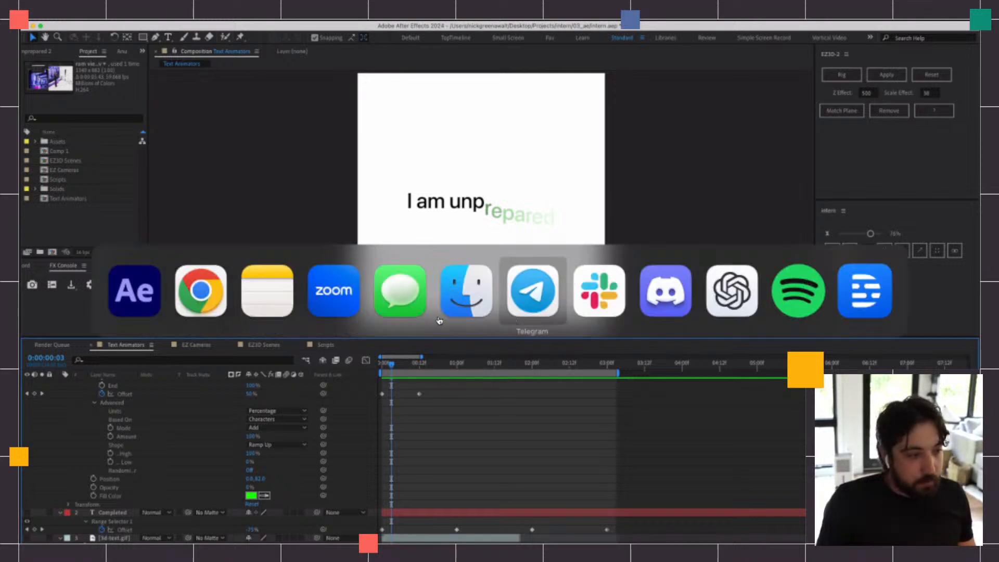
left_click(281, 309)
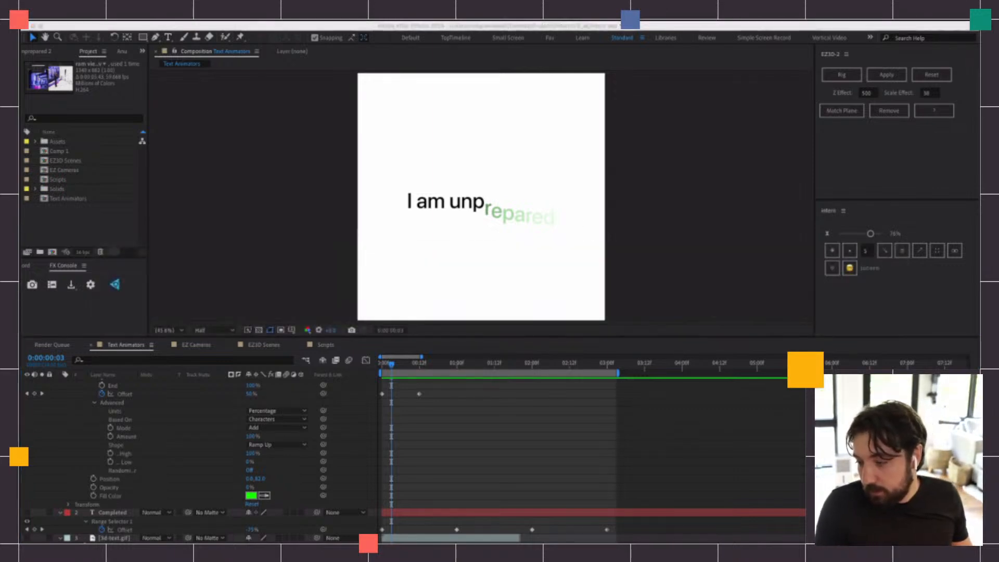
Preview and scrub through the first 12 frames to check the direction in which the Ramp Up shape affects the letters
left_click(451, 431)
left_click_drag(392, 364, 385, 364)
scroll(399, 354, "up", 2)
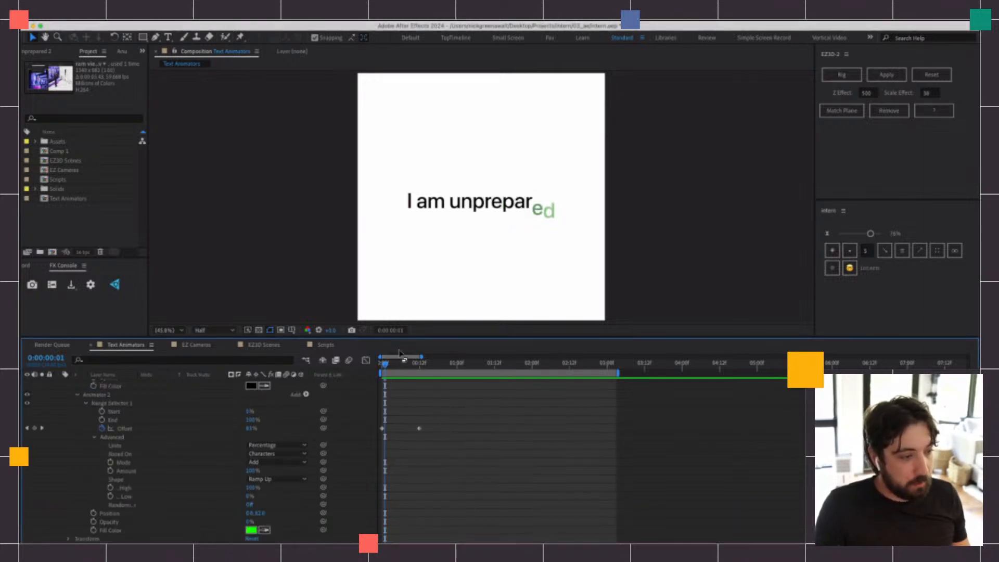
key("space")
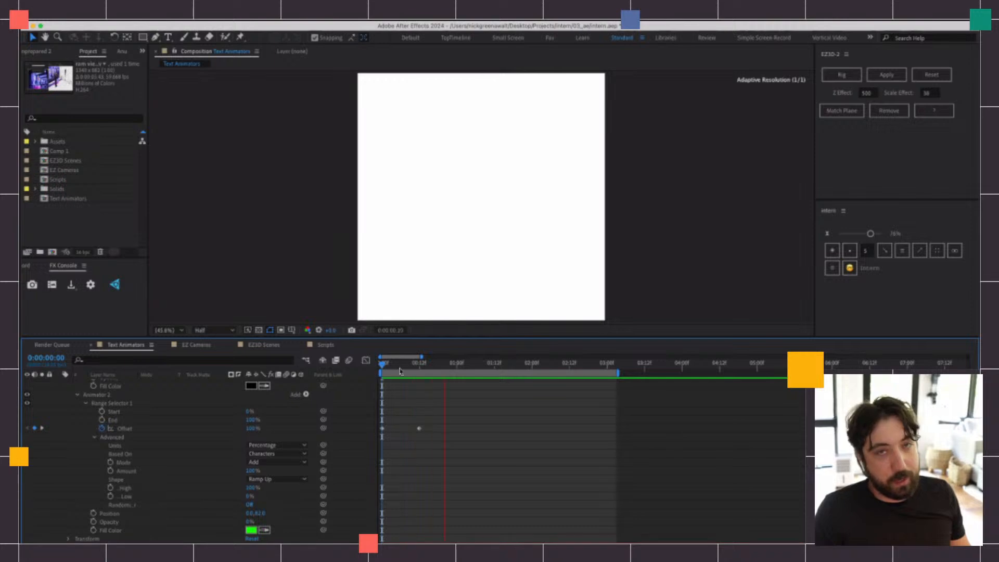
key("space")
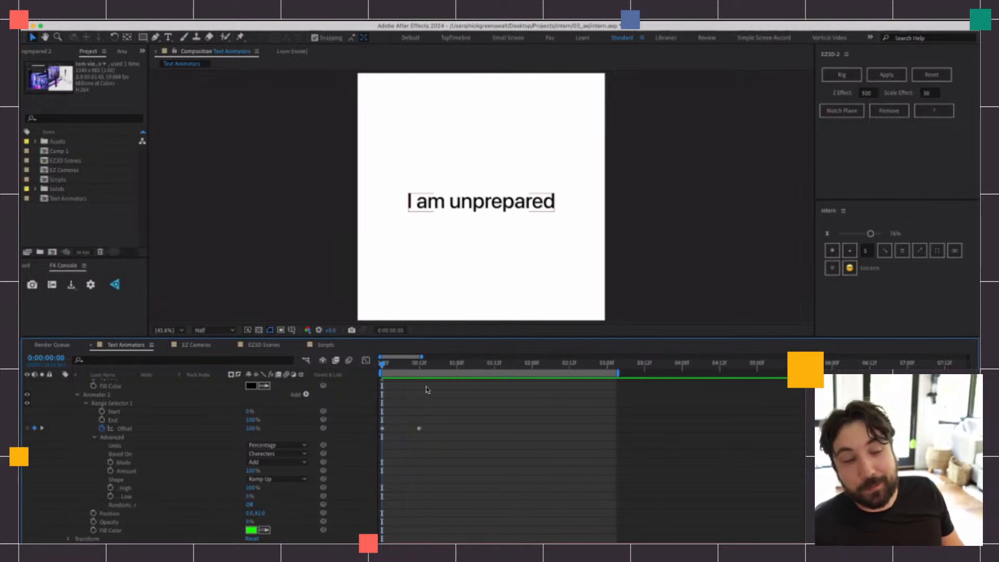
key("space")
key("space")
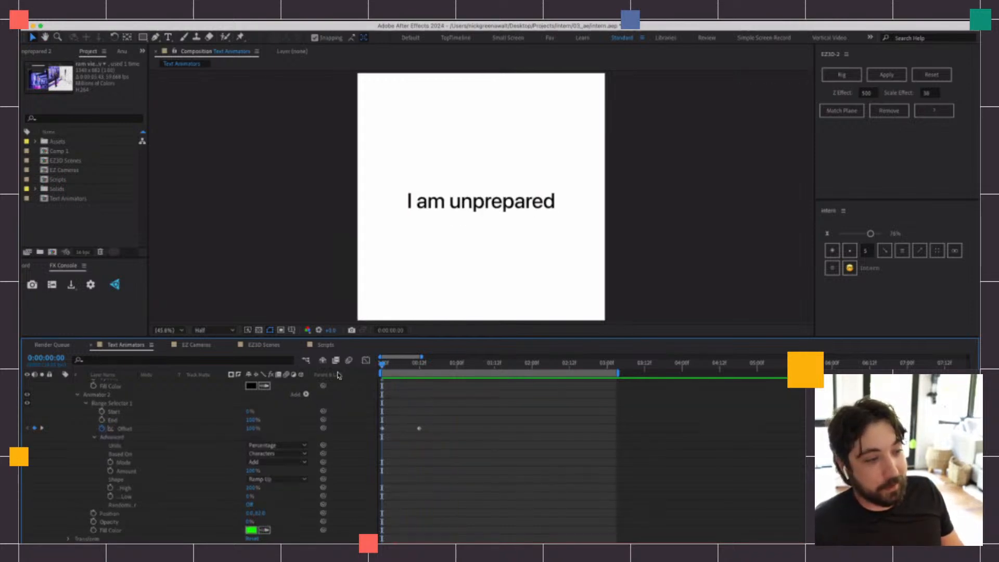
key("space")
mouse_move(416, 368)
left_mouse_down()
mouse_move(385, 368)
mouse_move(397, 371)
left_mouse_up()
scroll(70, 462, "up", 5)
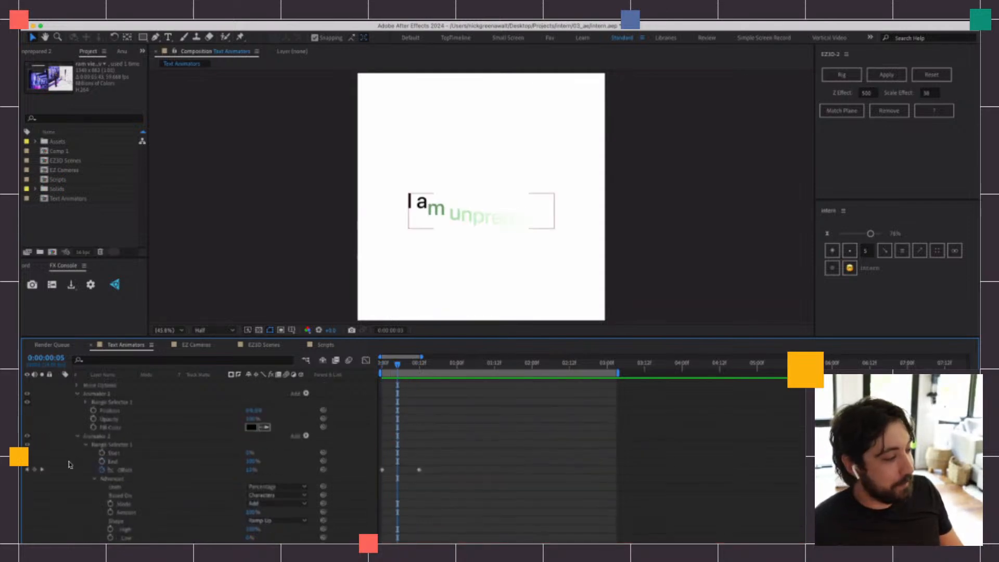
Try deleting Animator 1 from the "I am unprepared" layer, preview the animation, and undo the deletion
left_click(76, 426)
left_click(96, 426)
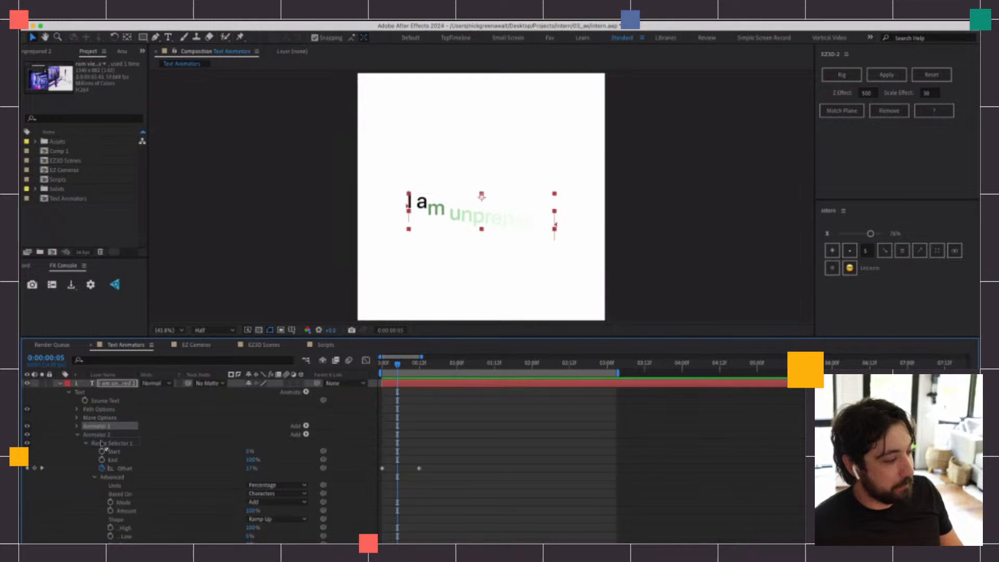
key("Delete")
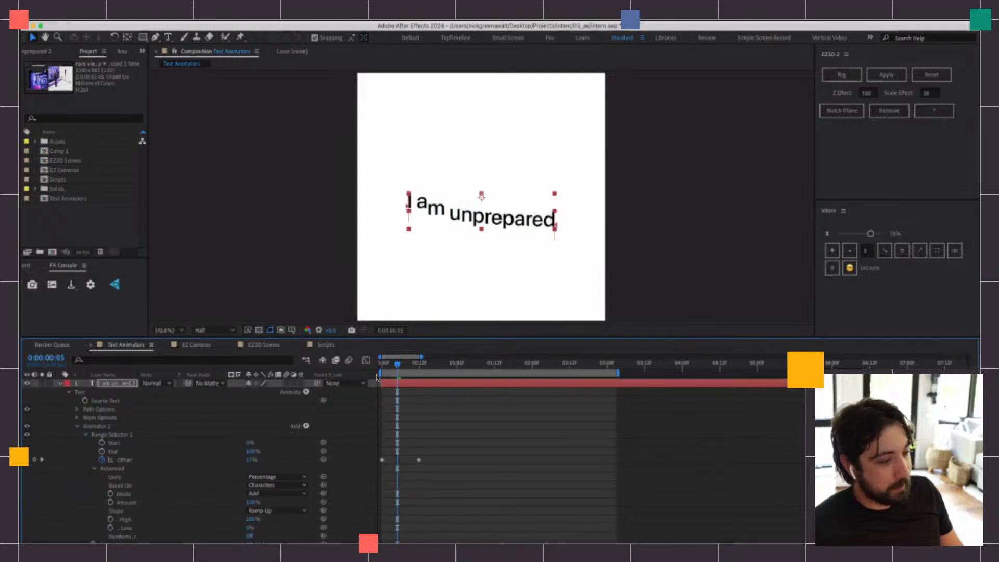
key("space")
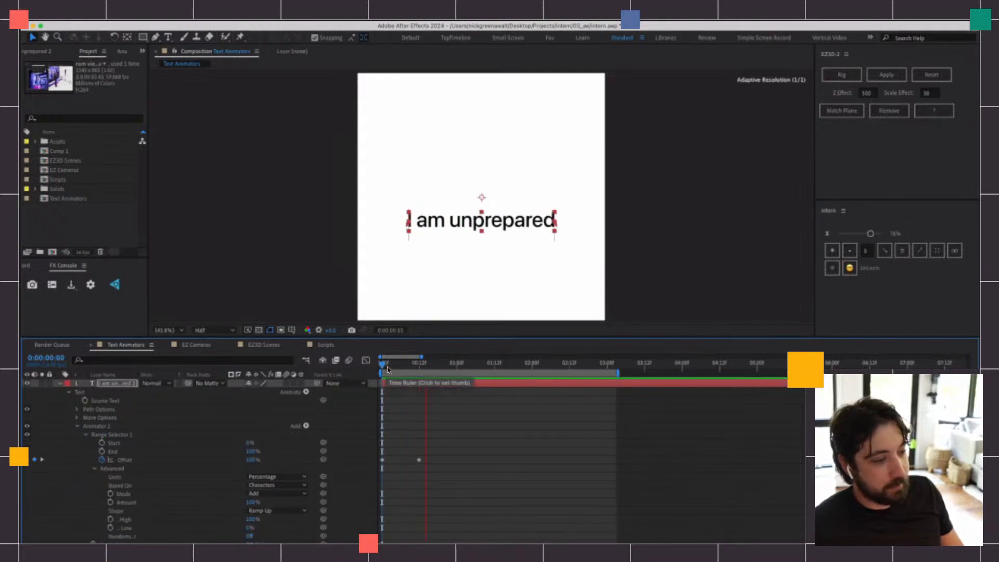
key("super+z")
key("Page_Up")
key("Page_Up")
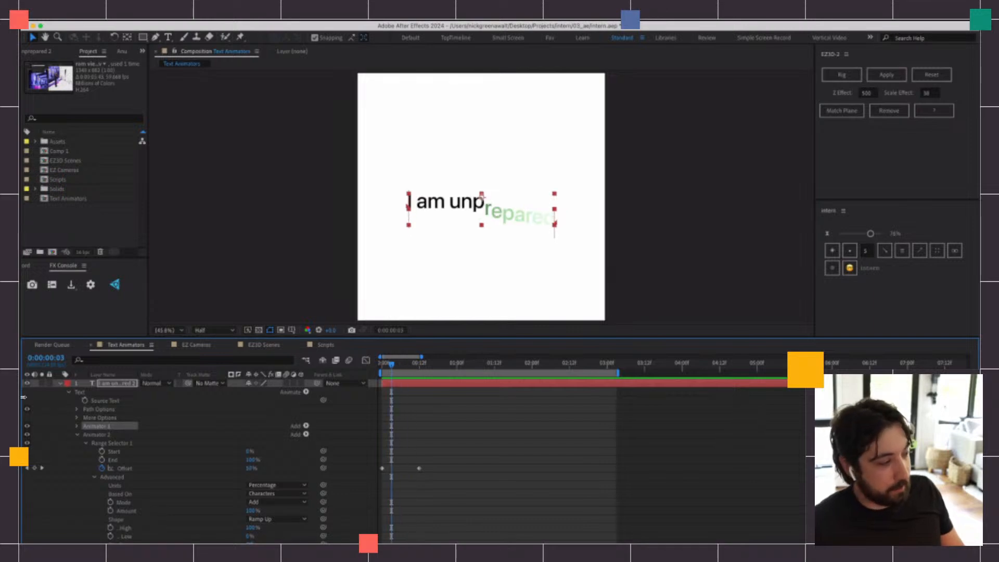
Collapse and hide the "I am unprepared" layer, make the Completed layer visible, and preview it
left_click(60, 382)
left_click(27, 382)
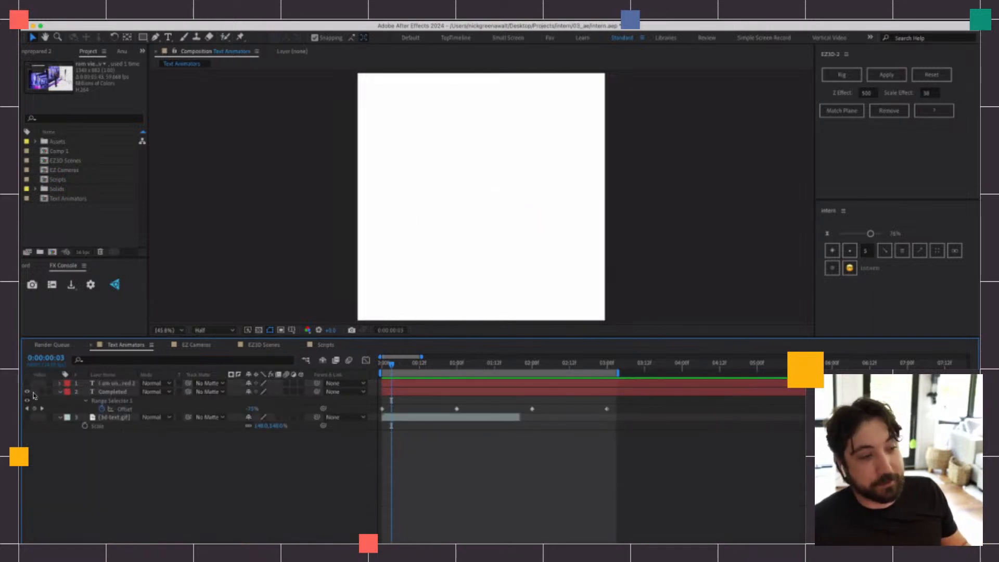
key("space")
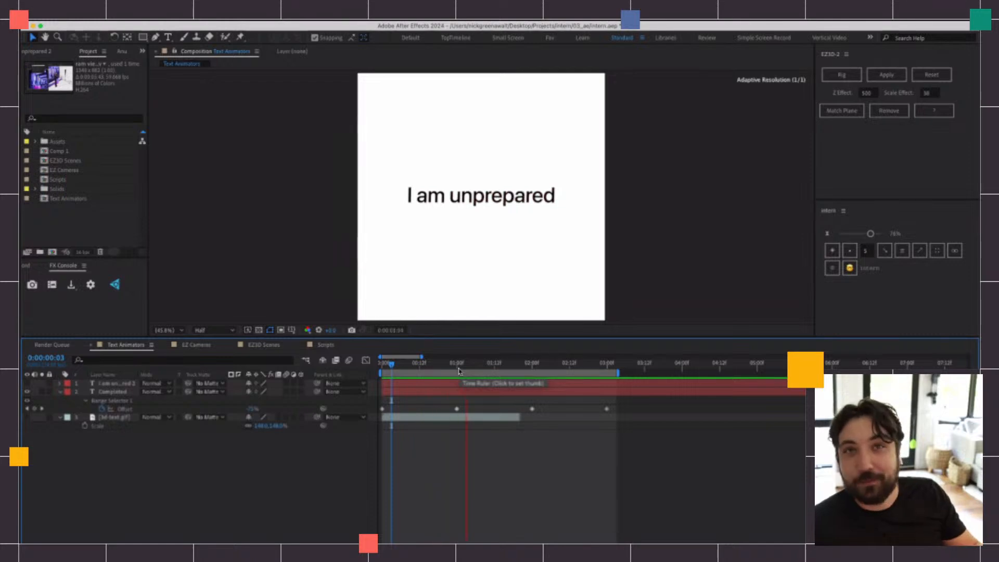
key("space")
Expand the Completed layer's two text animators and examine their properties while scrubbing the first frames
left_click(85, 401)
left_click(86, 401)
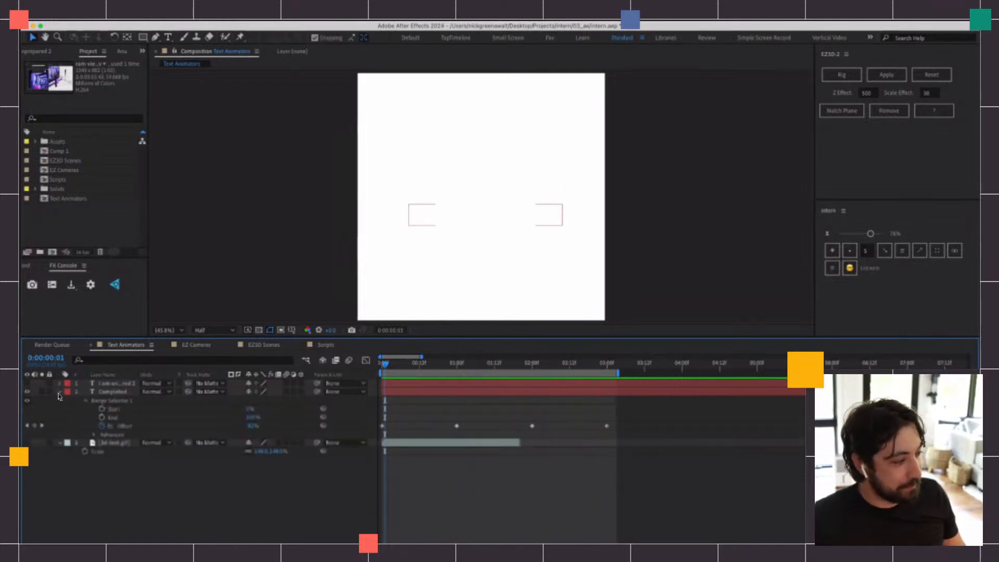
left_click(60, 393)
left_click(59, 393)
left_click(113, 446)
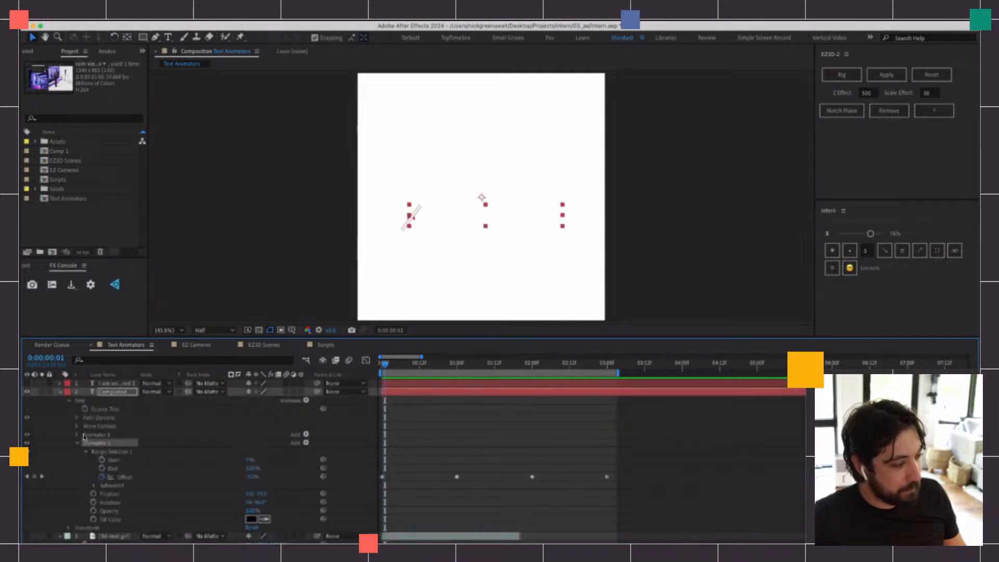
left_click(84, 435)
key("space")
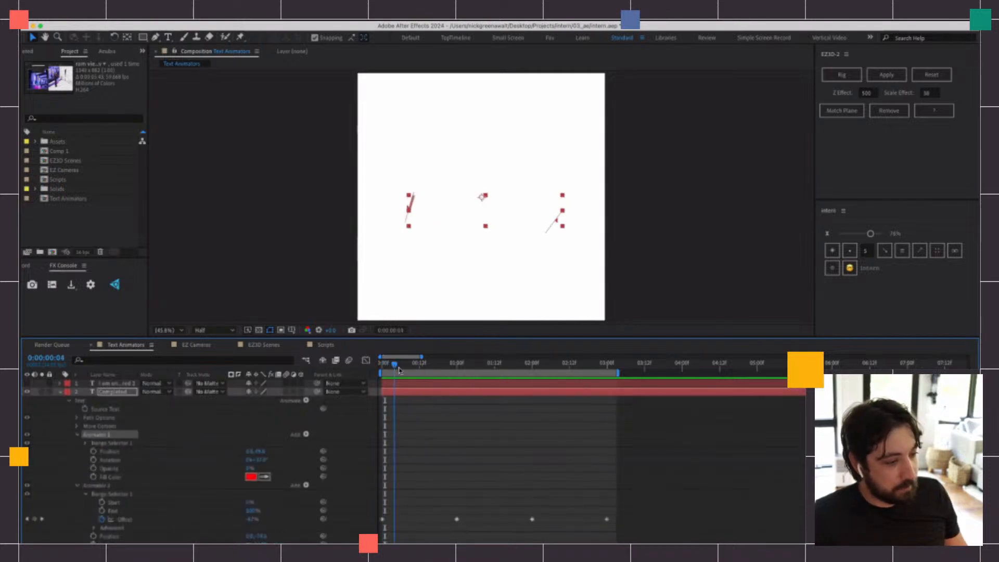
key("space")
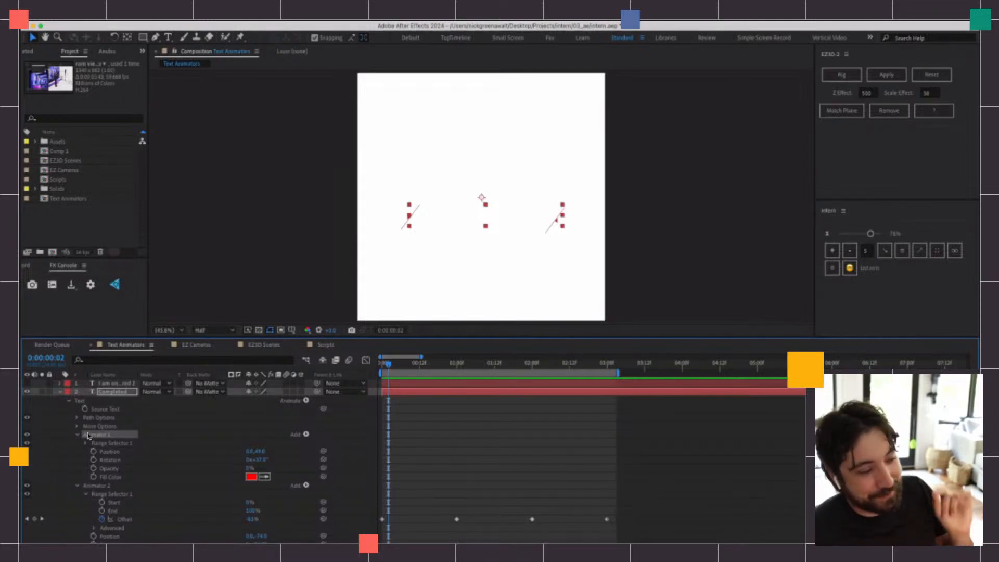
scroll(411, 406, "down", 3)
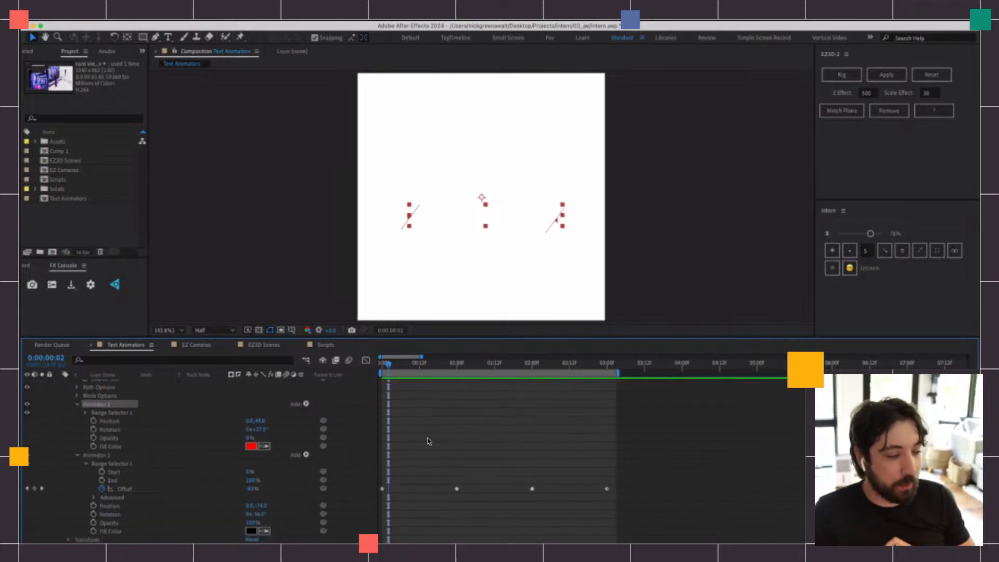
left_click_drag(384, 366, 381, 367)
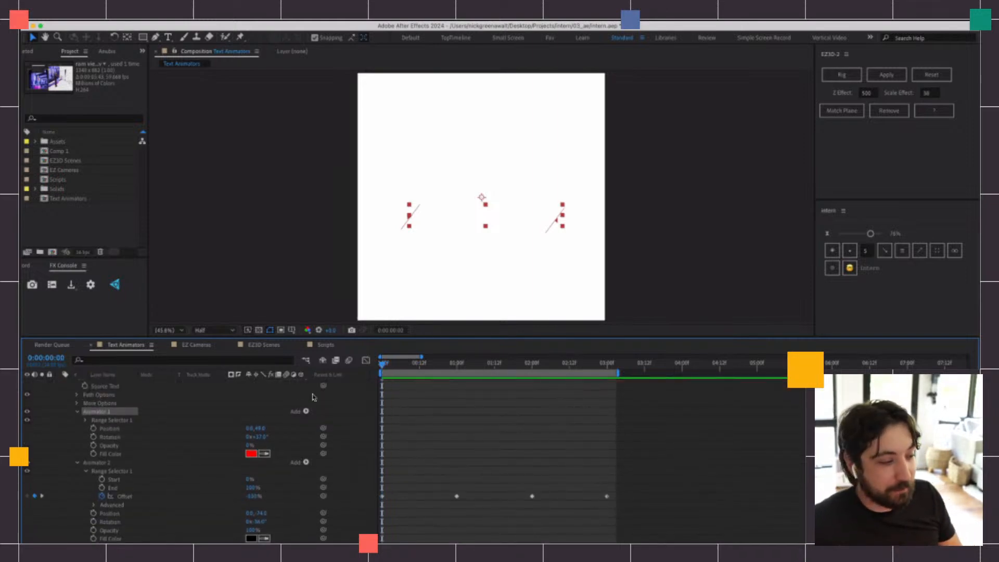
Delete the Rotation property from both Animator 1 and Animator 2 on the Completed layer and preview the animation
left_click(111, 452)
left_click(110, 436)
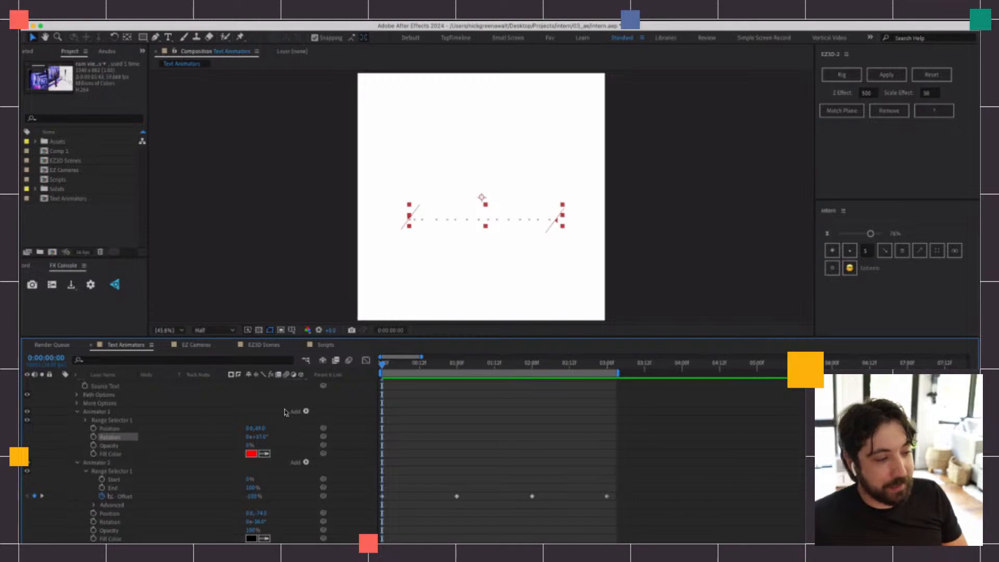
left_click_drag(416, 368, 457, 381)
scroll(409, 452, "down", 1)
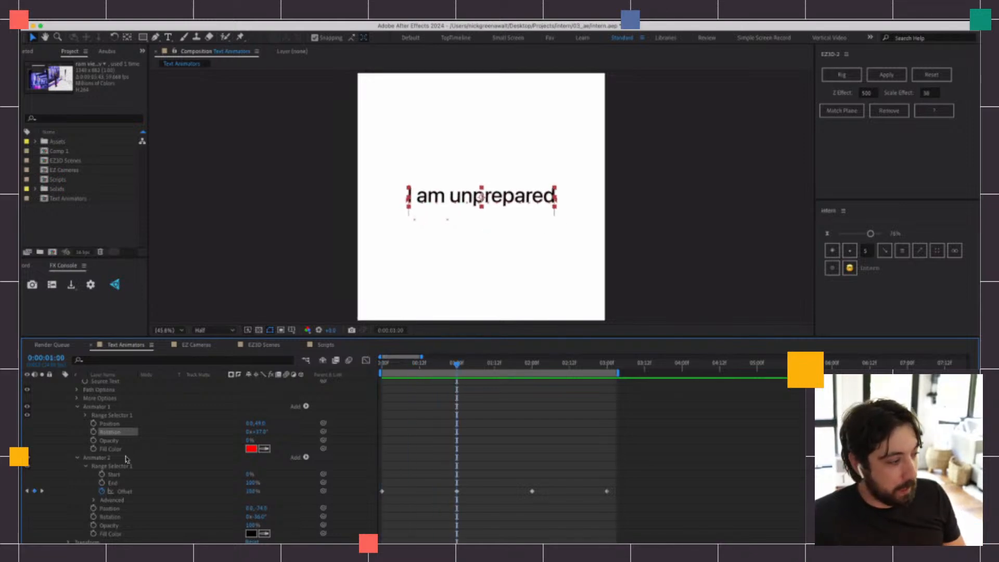
key("Delete")
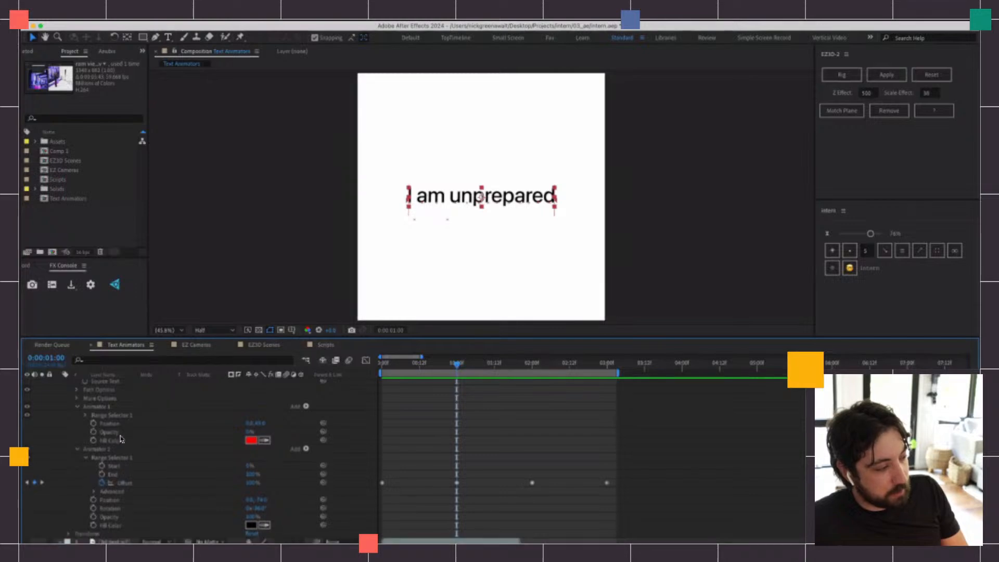
left_click(129, 508)
key("Delete")
key("space")
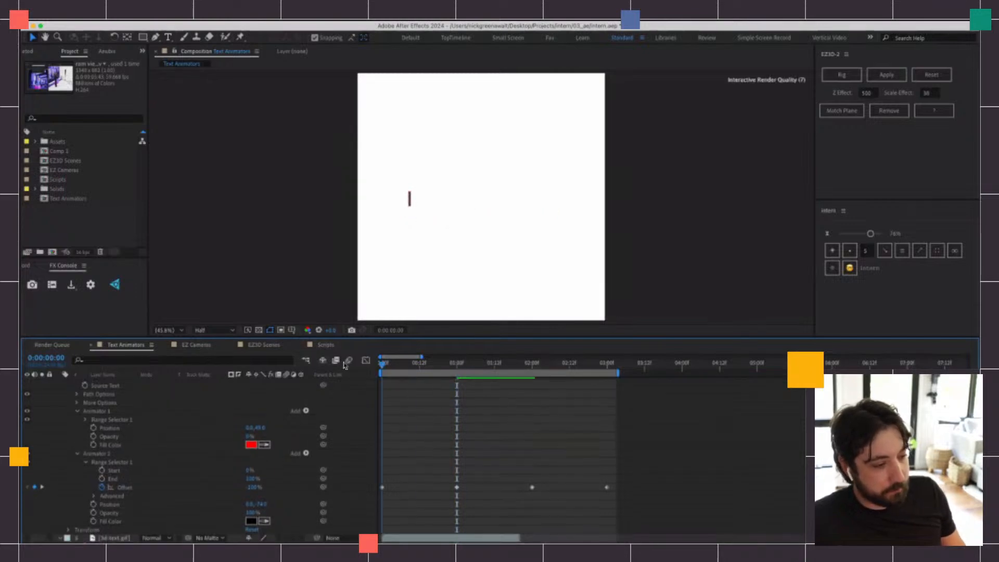
Expand the Advanced settings of Animator 2's Range Selector on the Completed layer and preview the text animation
left_click(94, 495)
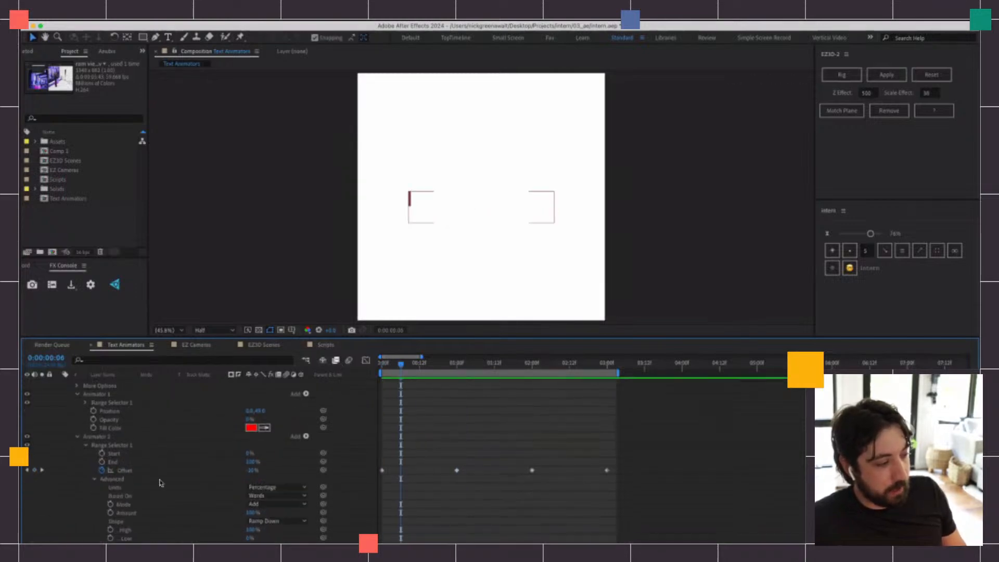
key("space")
left_click_drag(393, 365, 362, 393)
key("space")
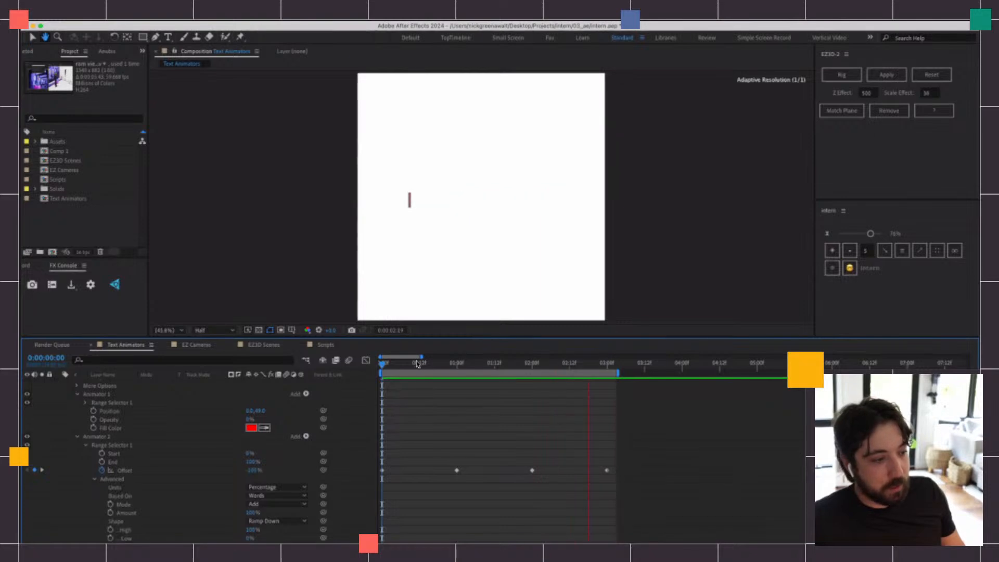
key("space")
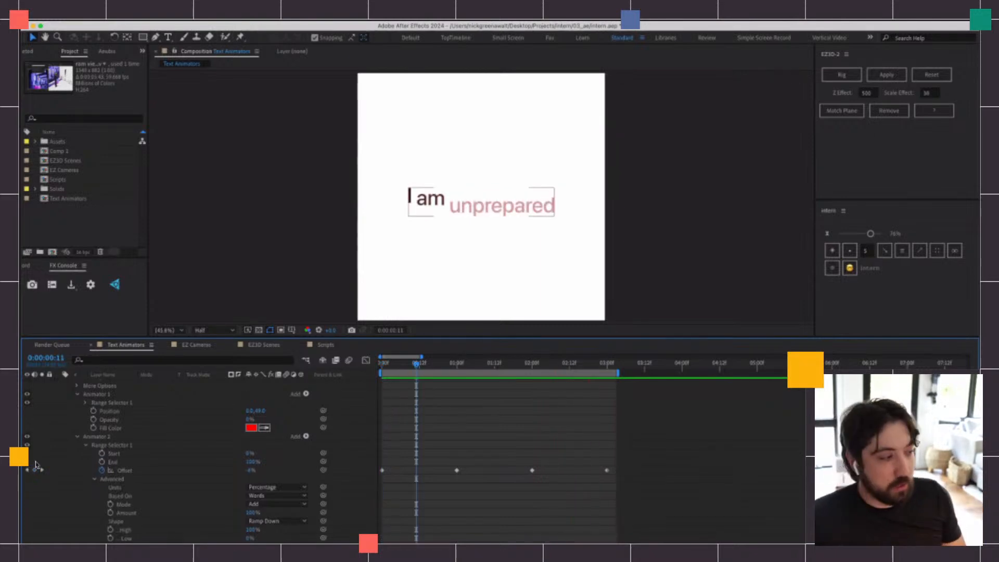
Add a Rotation property to Animator 1, set it to 19°, and preview the animation
left_click(103, 397)
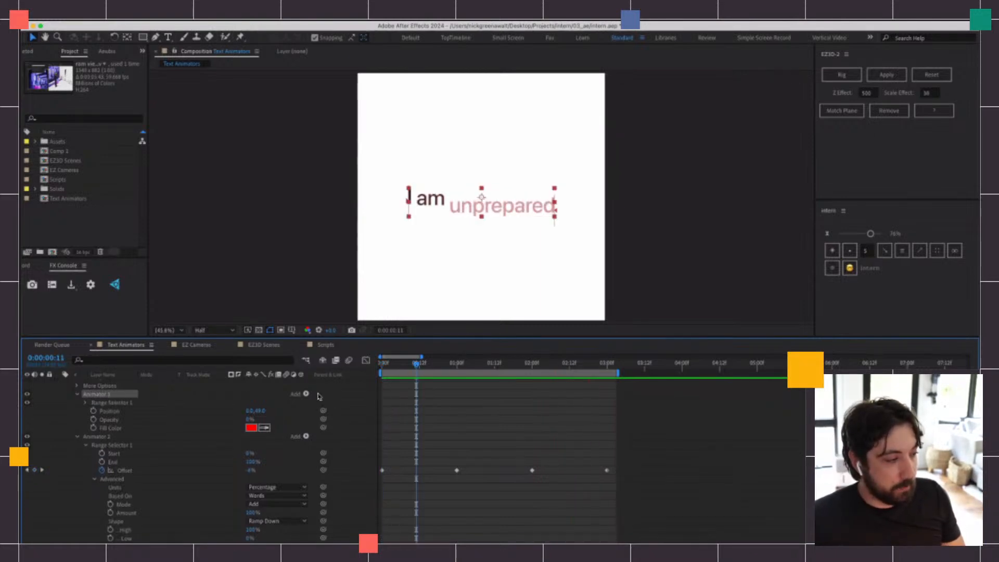
left_click(116, 402)
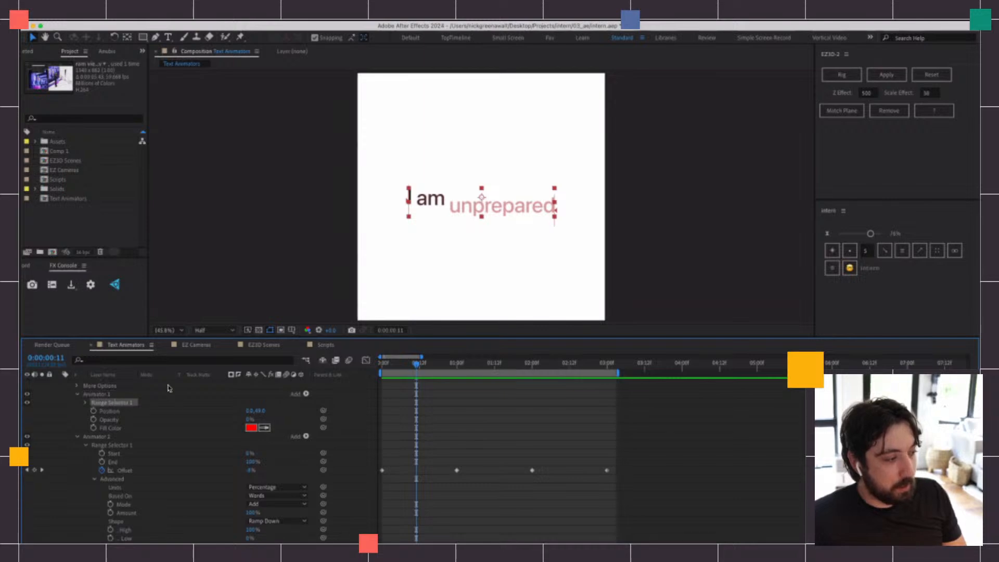
left_click(306, 393)
mouse_move(331, 395)
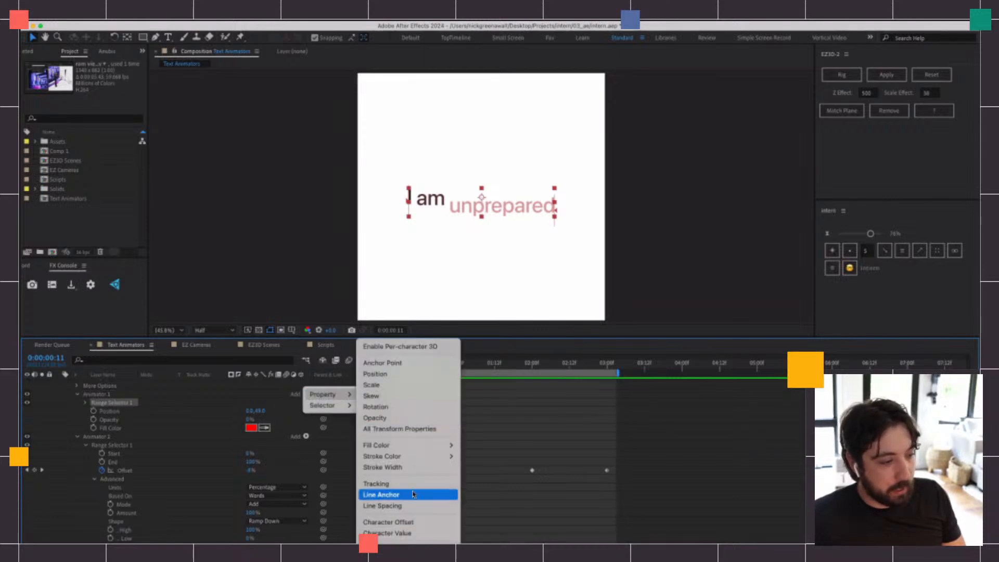
left_click(399, 412)
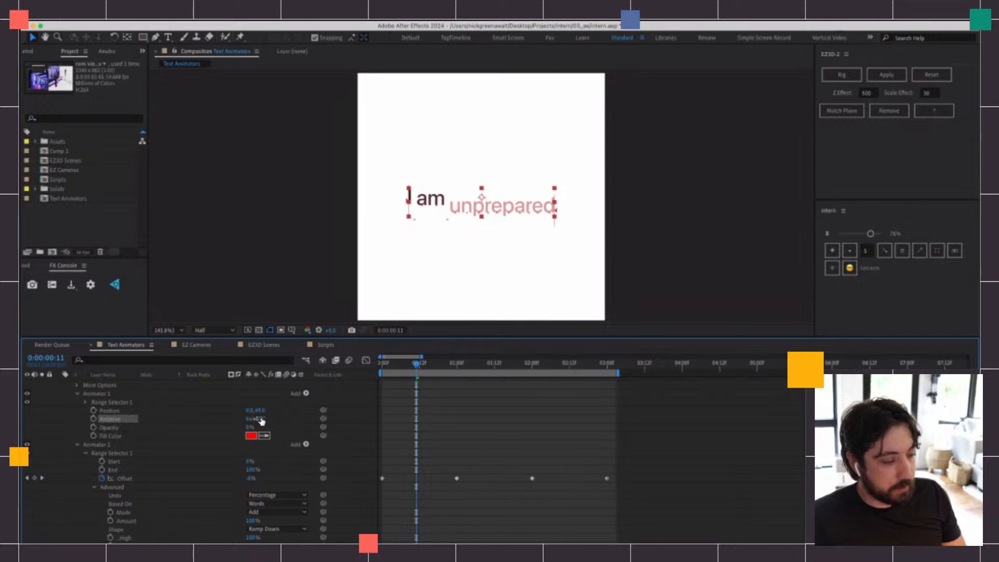
mouse_move(261, 420)
left_mouse_down()
mouse_move(284, 416)
mouse_move(269, 418)
left_mouse_up()
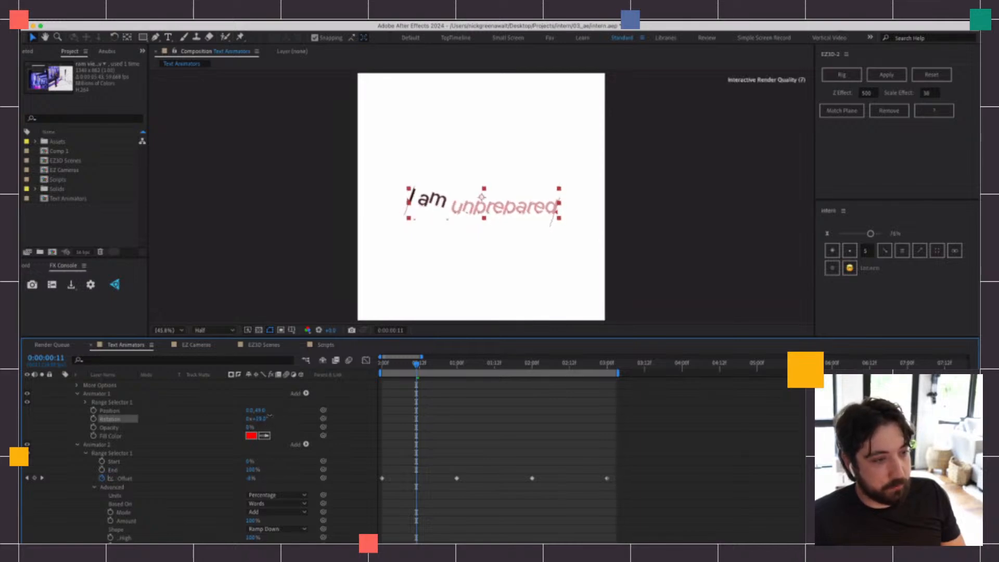
key("space")
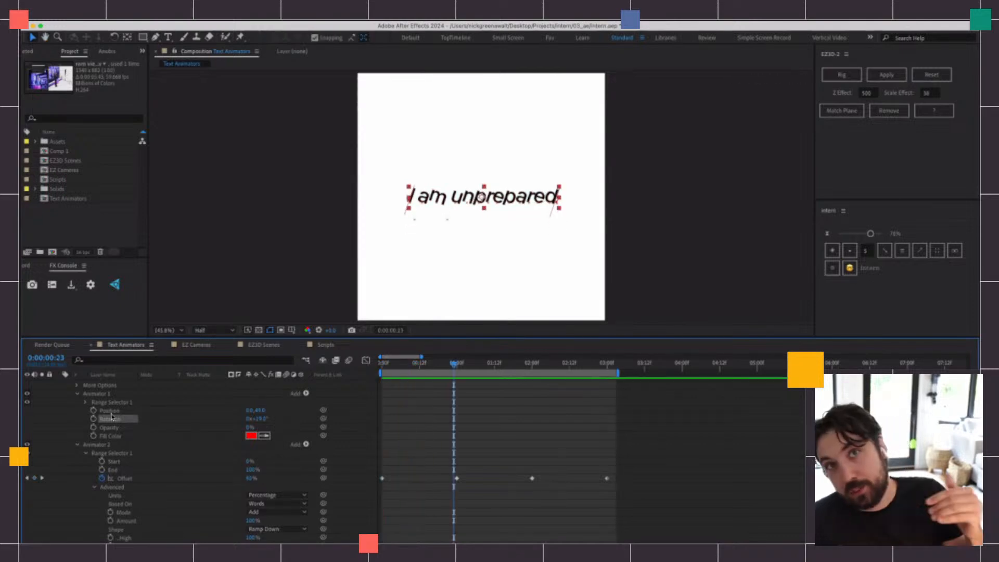
Add a Rotation property to Animator 2, set it to a negative angle, and preview from the first frame
left_click(104, 443)
left_click(318, 450)
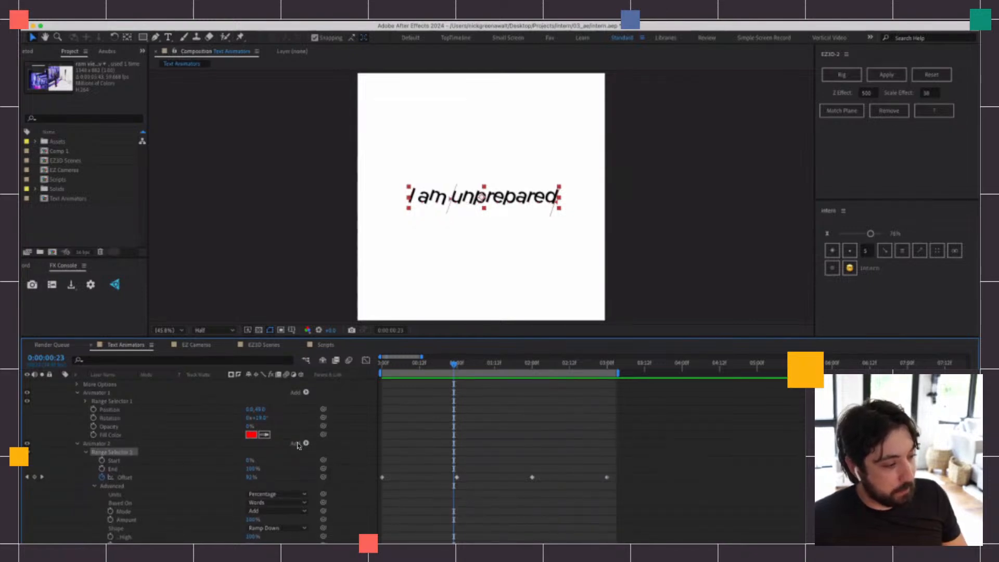
left_click(306, 444)
mouse_move(327, 444)
left_click(397, 407)
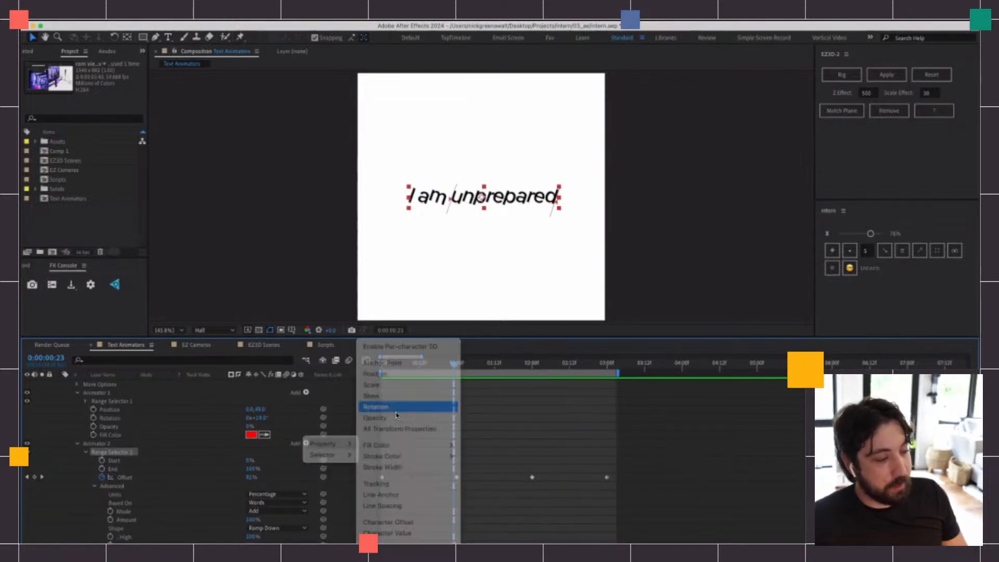
scroll(343, 445, "down", 2)
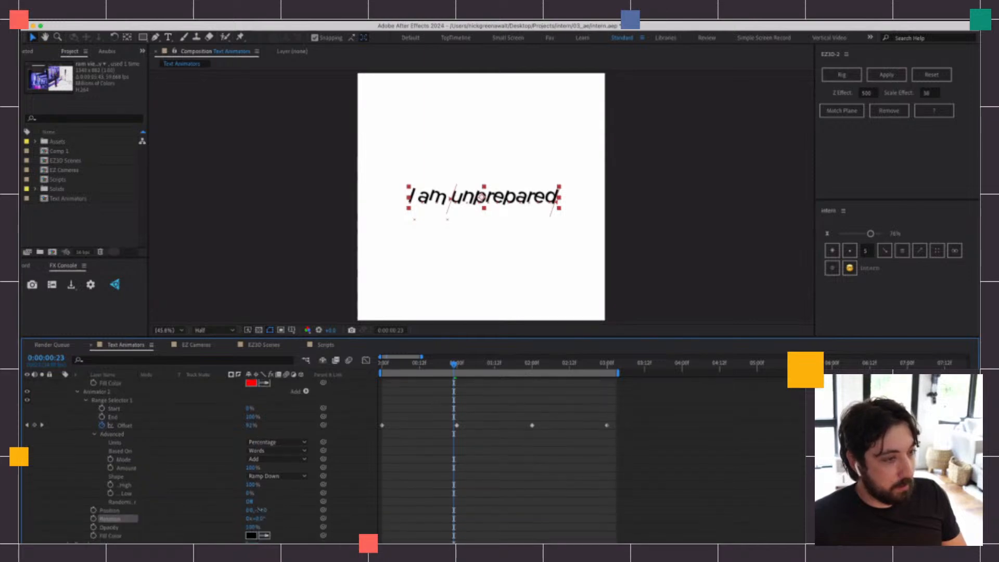
mouse_move(258, 509)
left_mouse_down()
mouse_move(220, 511)
mouse_move(258, 518)
left_mouse_up()
left_click_drag(467, 365, 381, 367)
key("space")
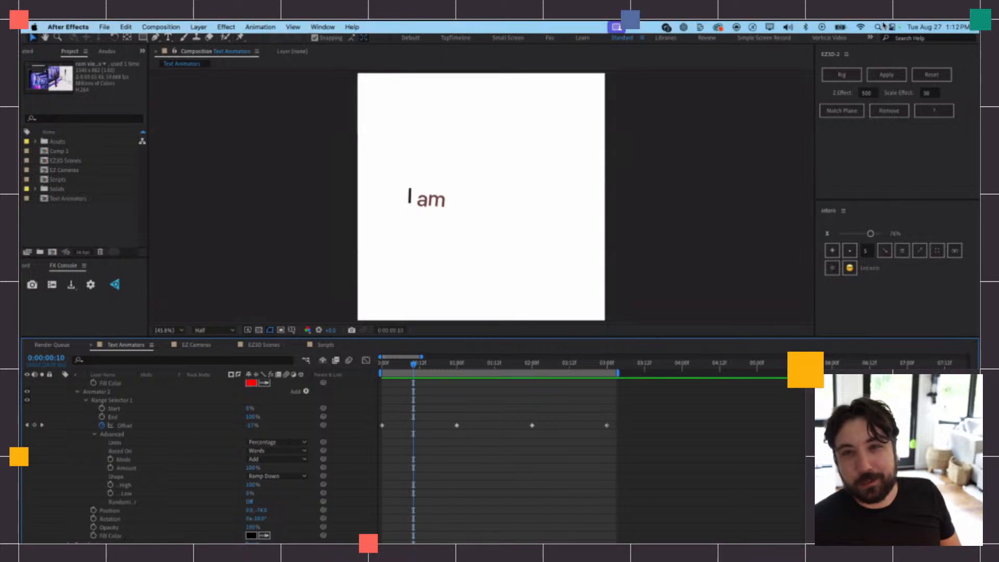
Switch to the EZ Cameras composition and preview its cursor animation
left_click(201, 346)
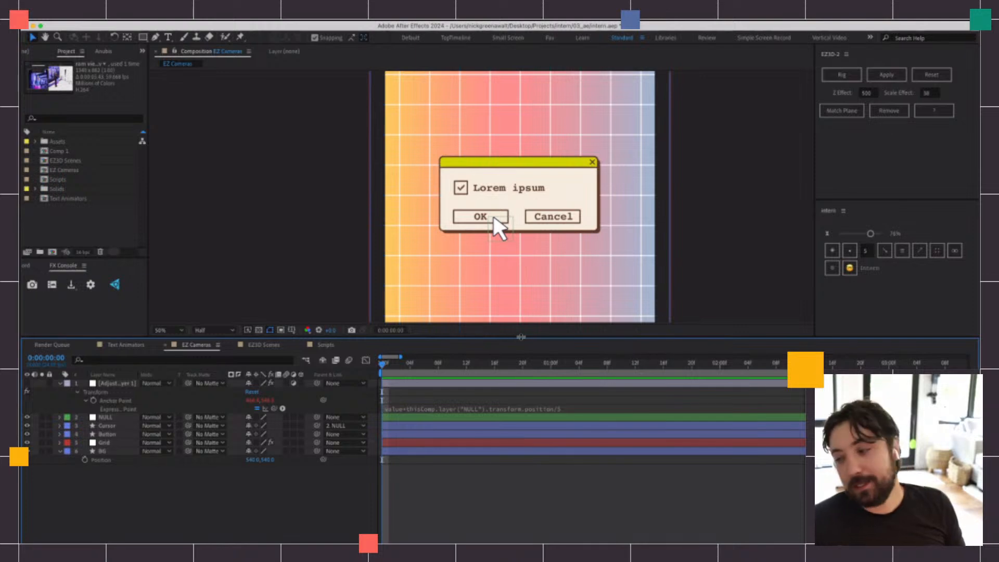
key("super+Tab")
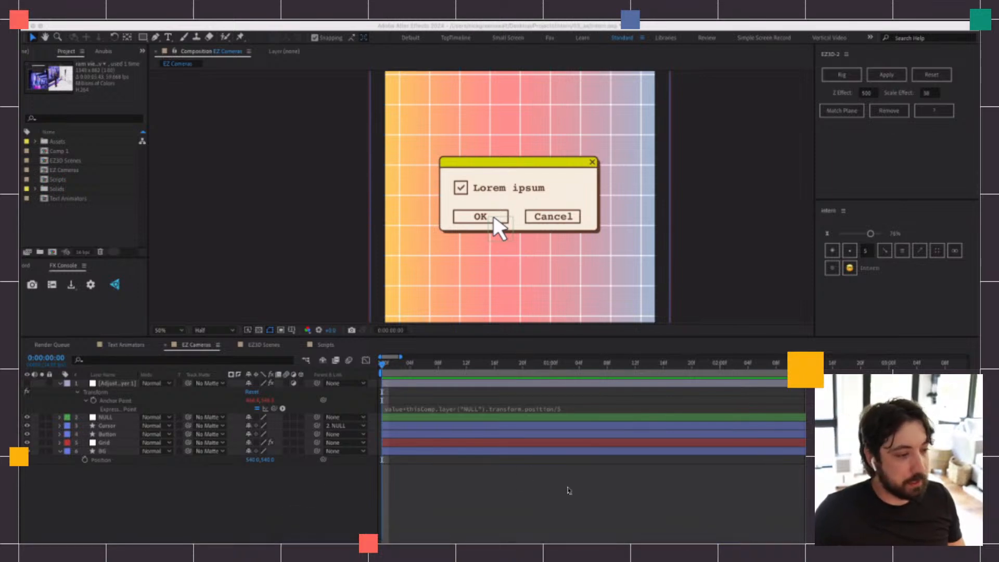
left_click(470, 471)
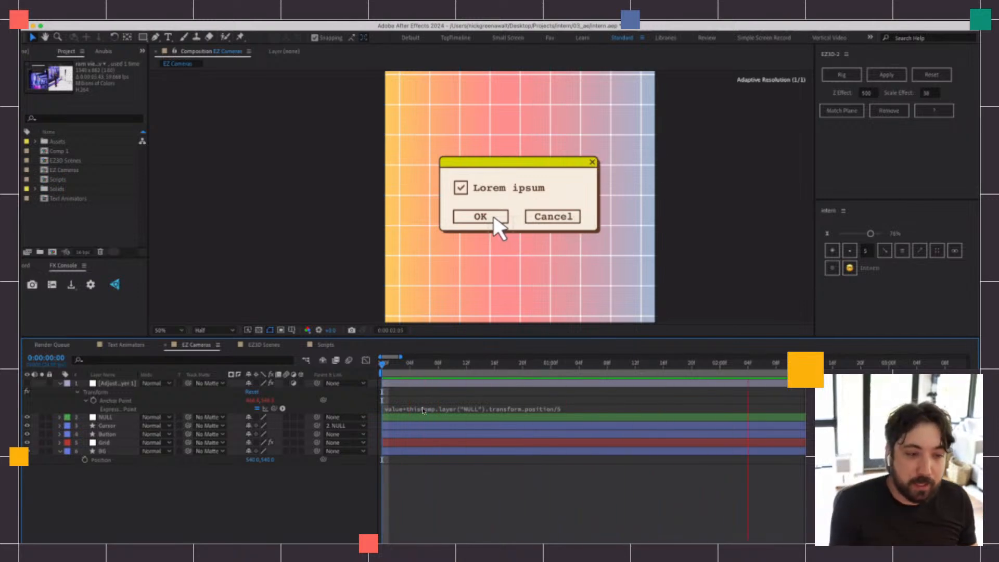
key("space")
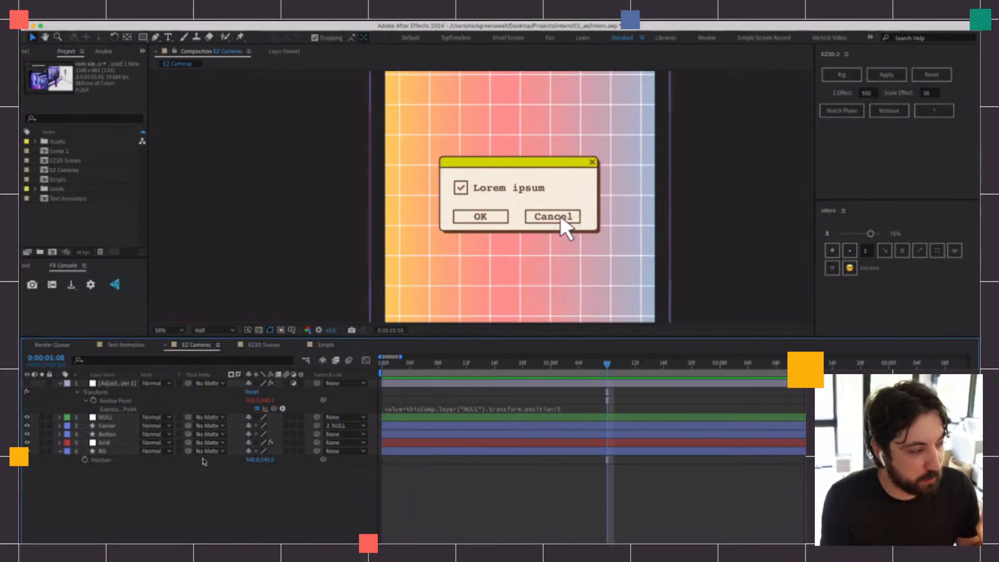
right_click(468, 483)
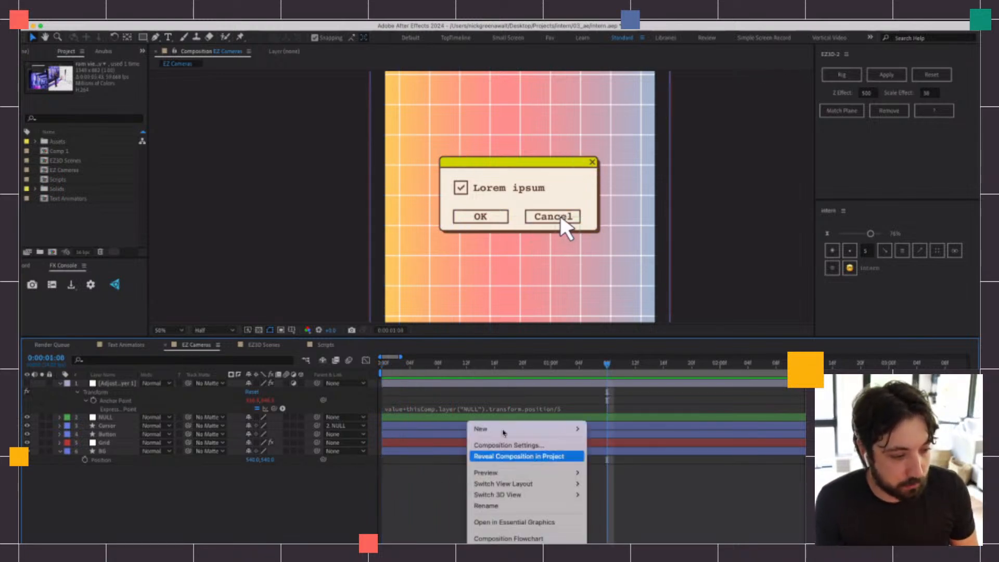
mouse_move(504, 432)
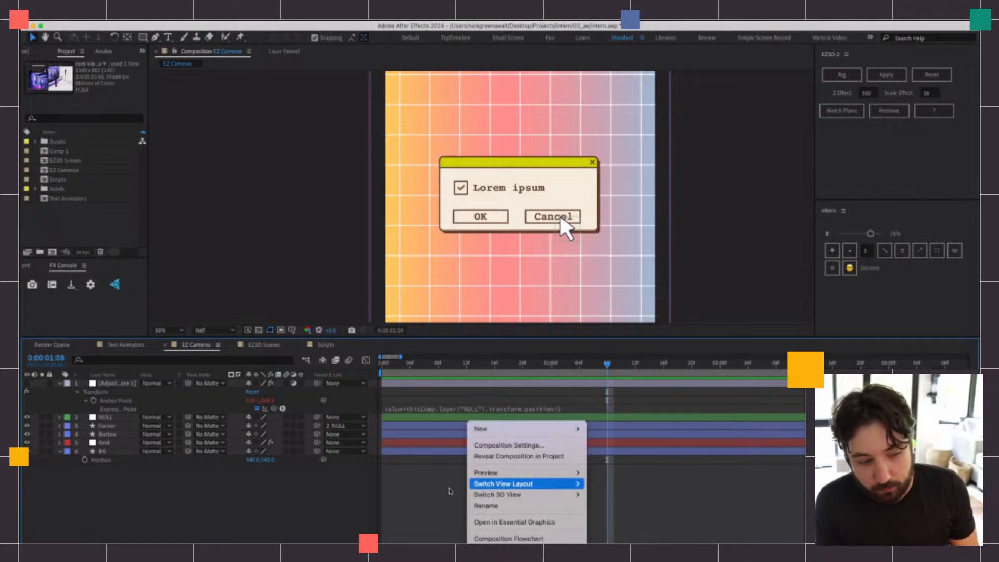
left_click(421, 495)
Add a new adjustment layer to the EZ Cameras composition and apply the Transform effect to it
left_click(177, 26)
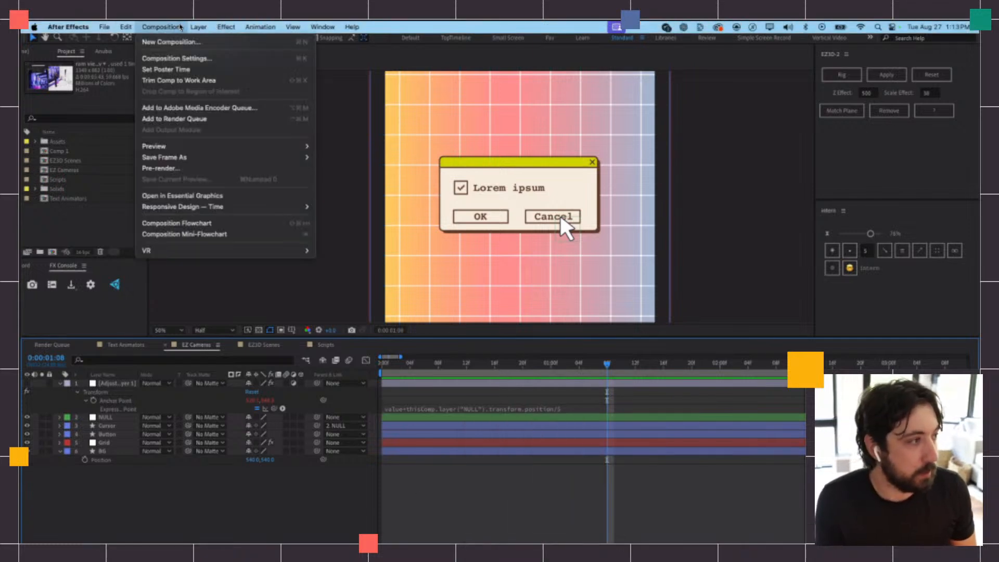
mouse_move(195, 29)
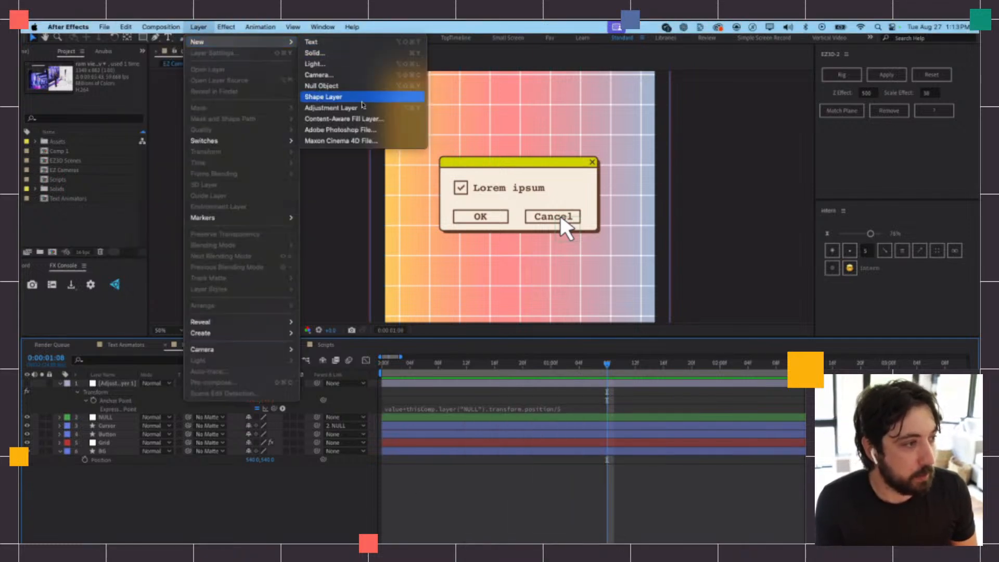
left_click(333, 107)
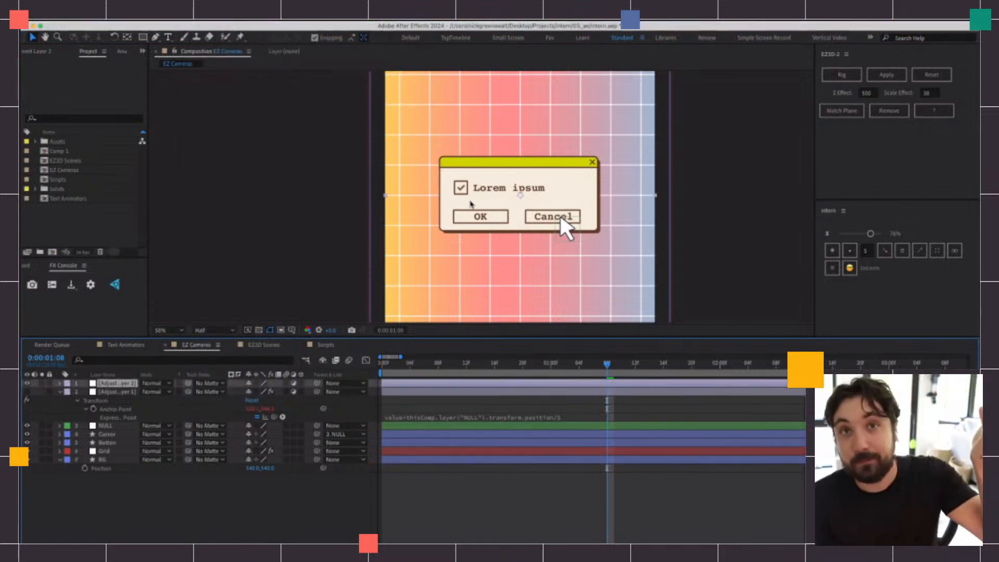
left_click_drag(440, 363, 452, 364)
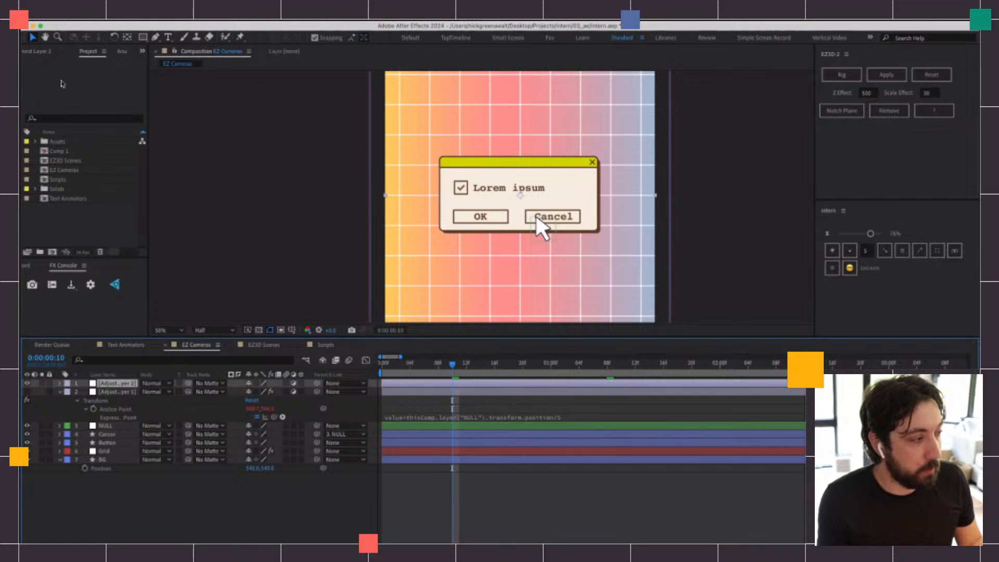
key("ctrl+space")
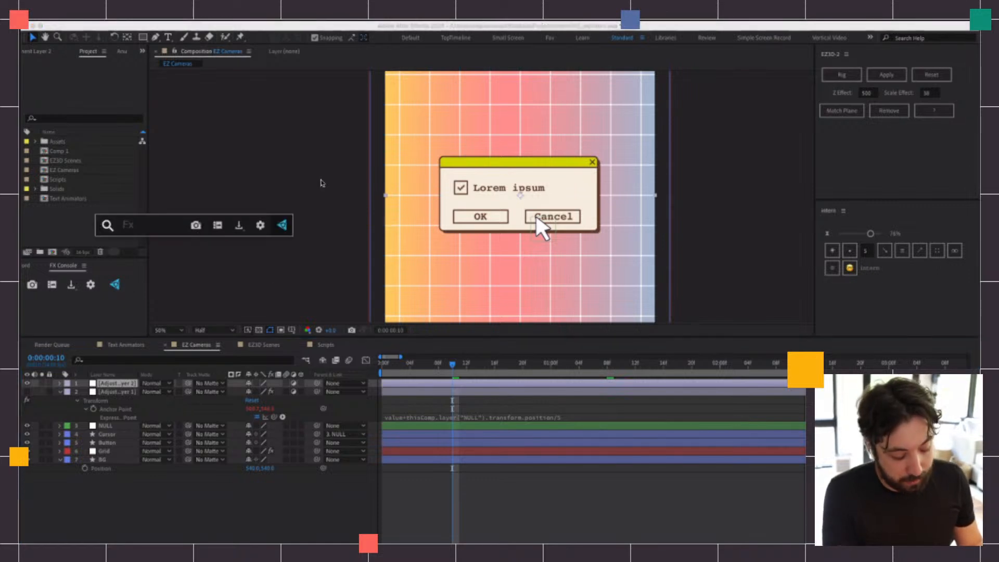
type("transform")
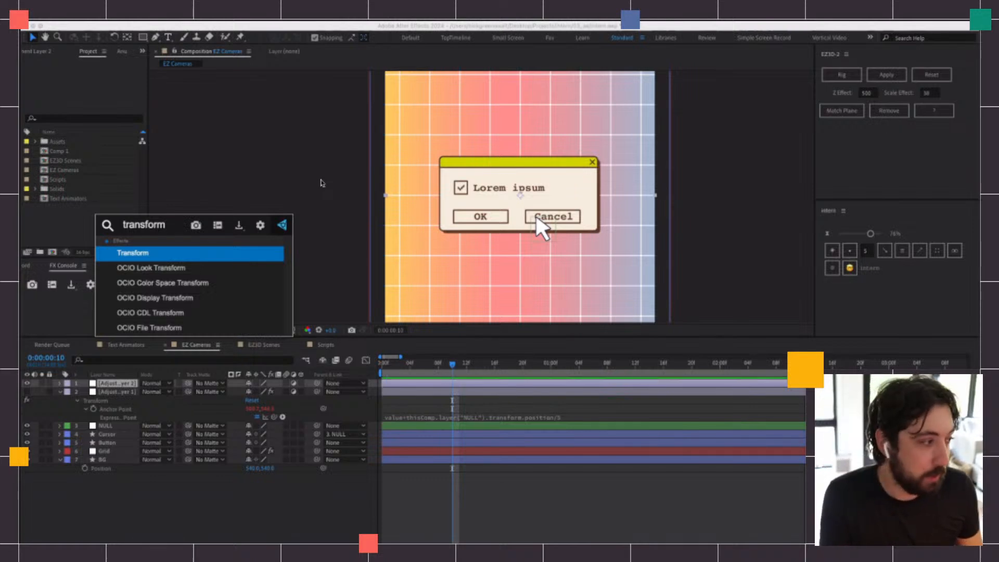
key("Return")
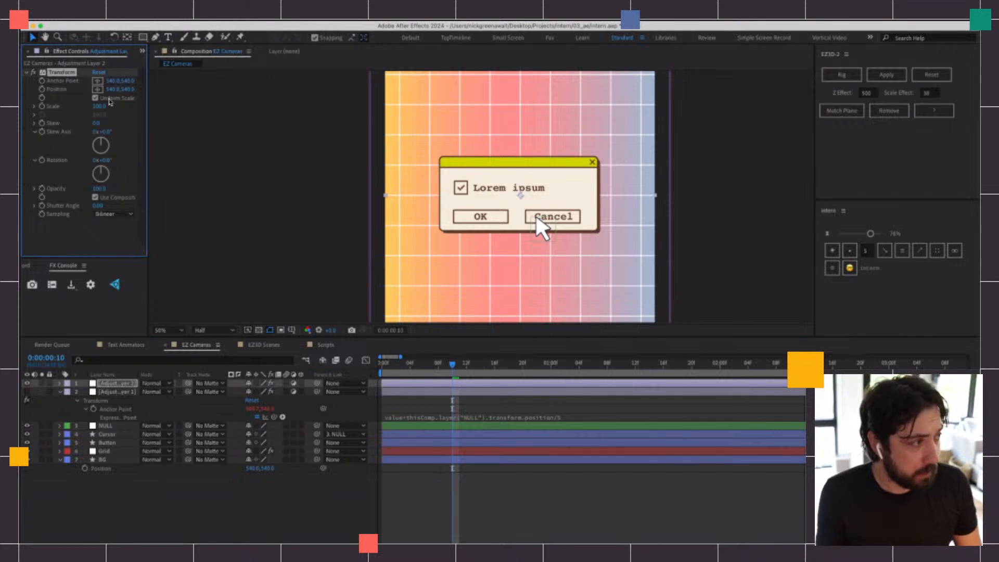
Try changing the Transform effect's Scale, undo the change, and preview the composition from the start
left_click_drag(98, 106, 129, 89)
key("super+z")
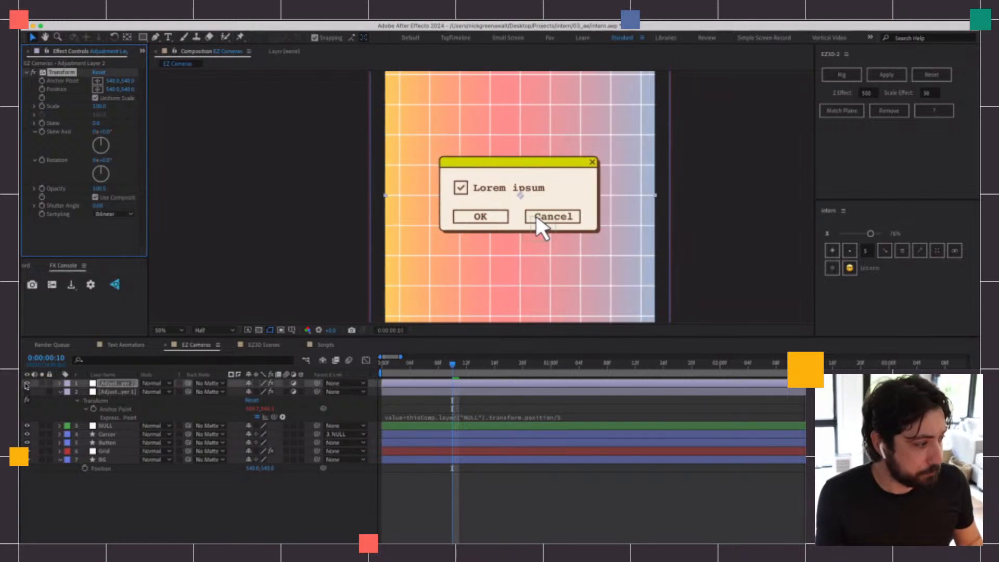
left_click_drag(453, 365, 298, 374)
key("space")
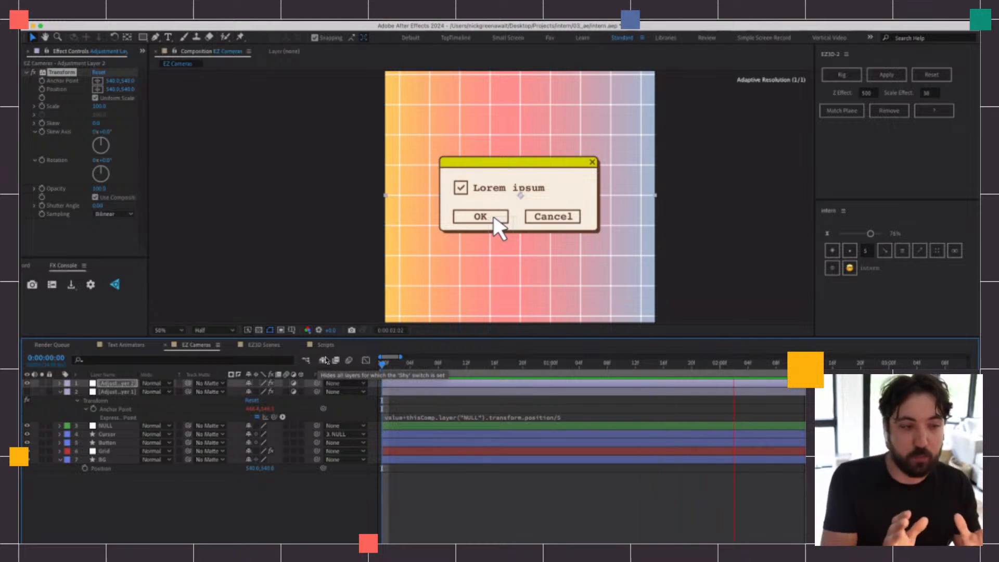
key("space")
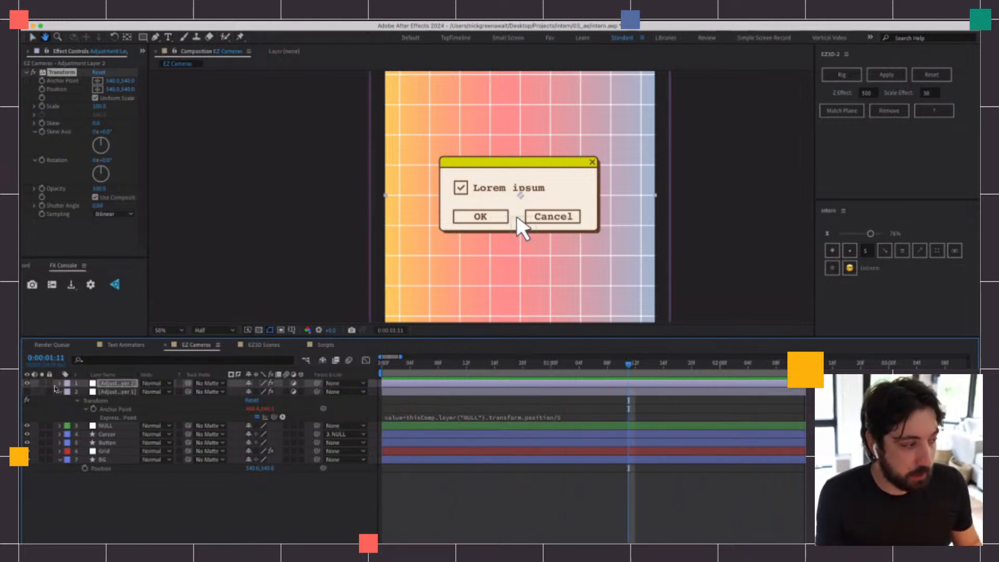
Expand the Transform effect on the new adjustment layer and try linking its Anchor Point with the pick whip
left_click(60, 383)
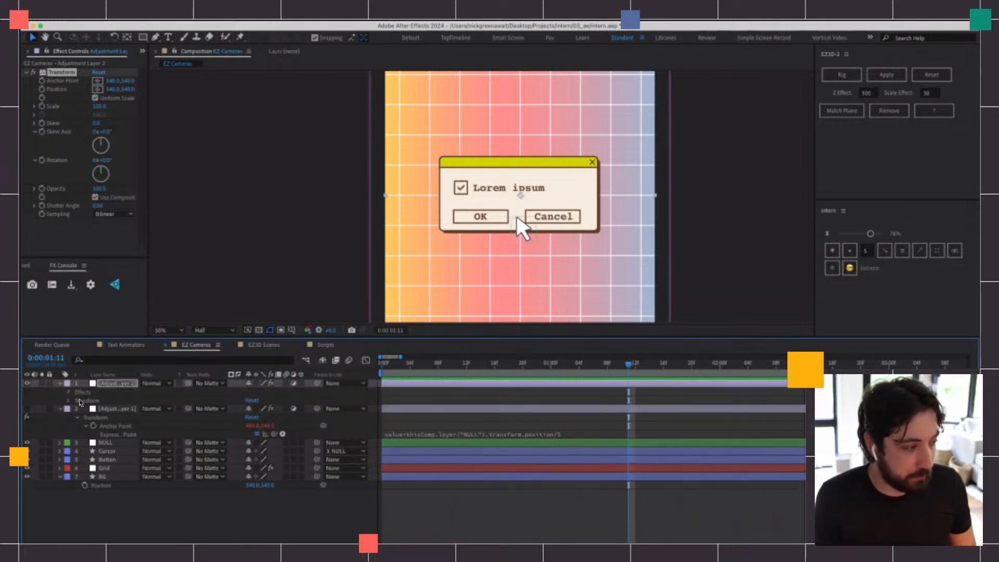
left_click(68, 392)
left_click(78, 400)
scroll(211, 411, "down", 1)
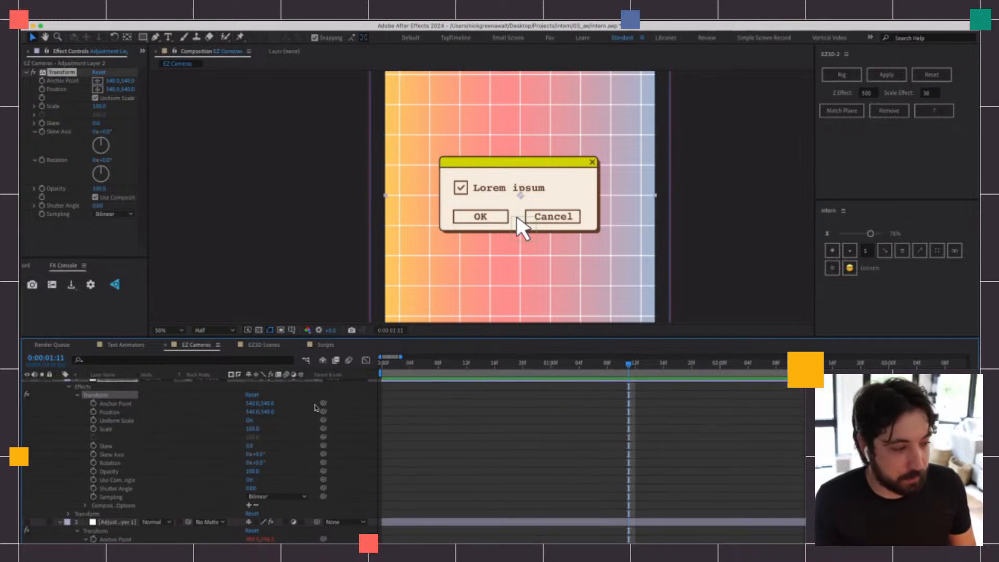
mouse_move(324, 406)
left_mouse_down()
mouse_move(223, 445)
mouse_move(173, 541)
mouse_move(271, 416)
mouse_move(313, 381)
mouse_move(324, 409)
left_mouse_up()
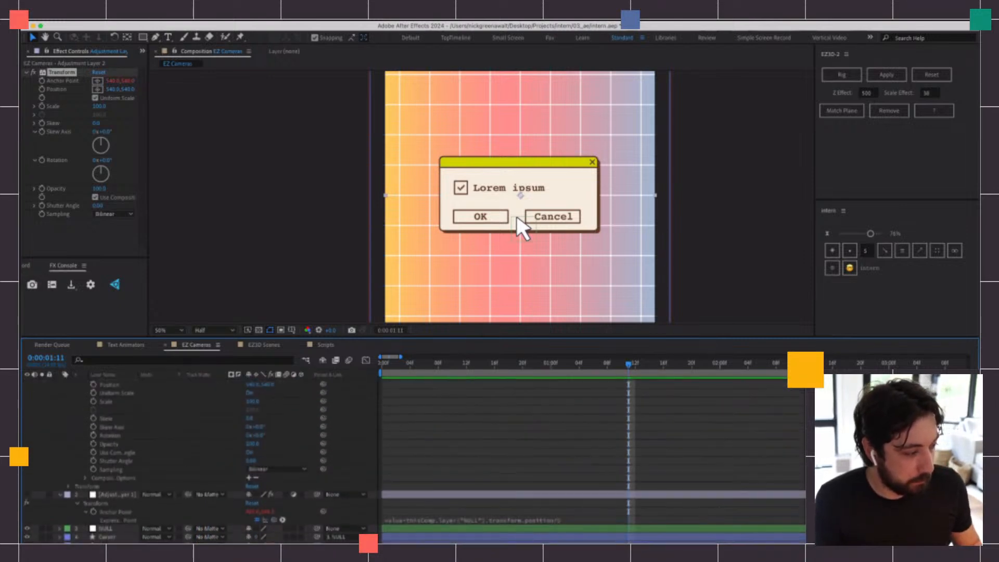
Reveal the NULL layer's Position and link the top adjustment layer's Transform effect Anchor Point to it
left_click(112, 529)
key("p")
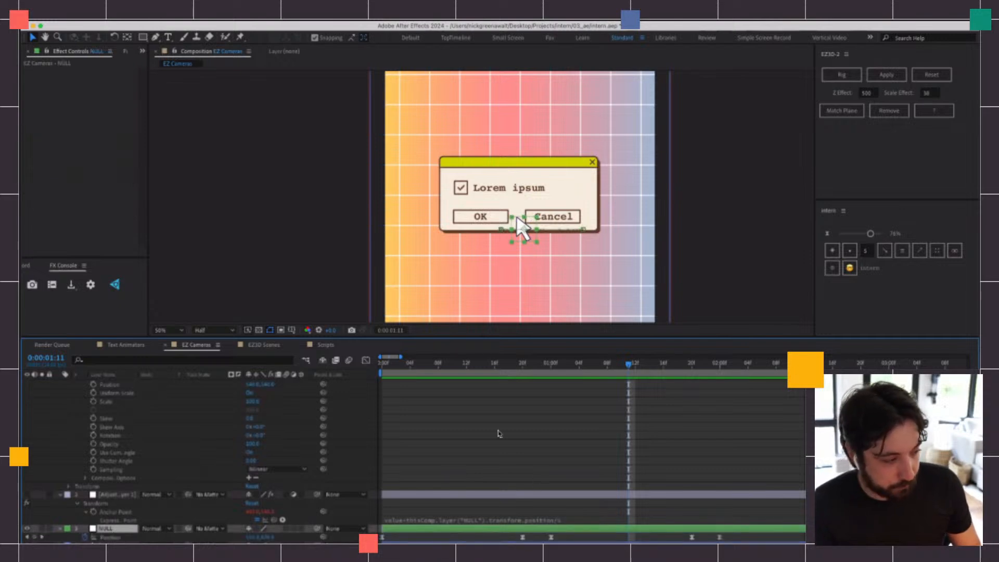
scroll(153, 436, "up", 1)
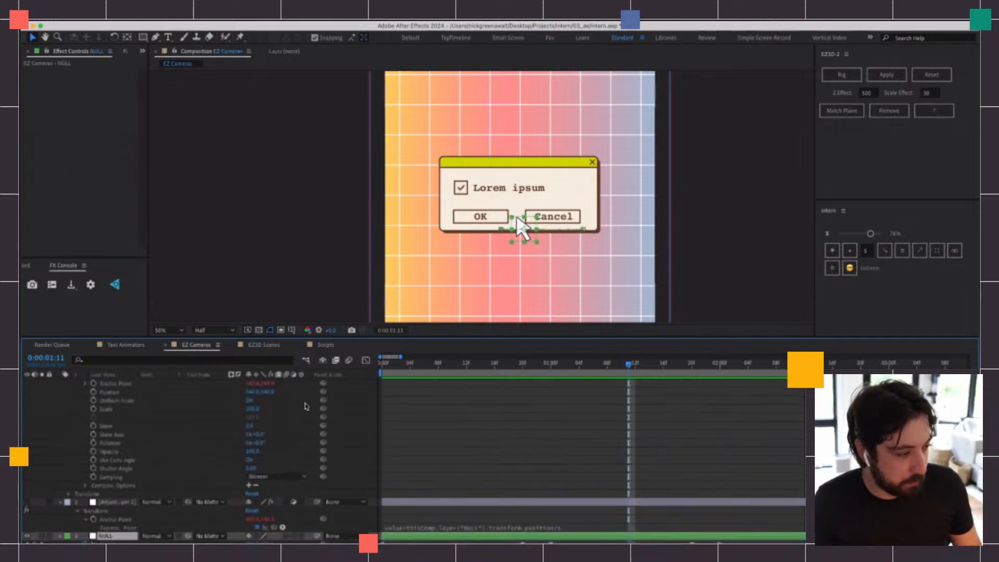
scroll(323, 393, "up", 2)
left_click_drag(323, 411, 156, 494)
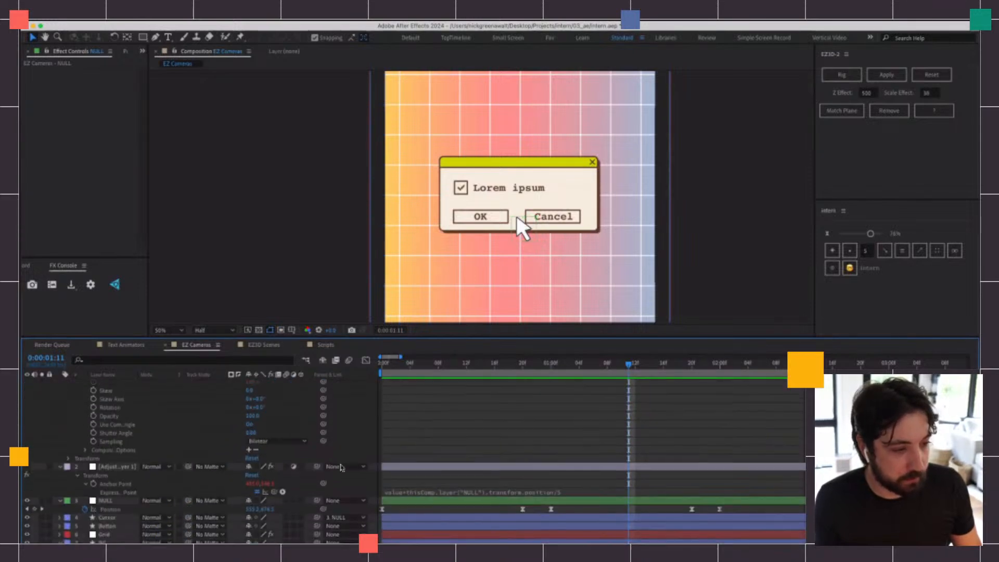
Preview the linked camera movement and scrub back through the EZ Cameras timeline to check it
key("space")
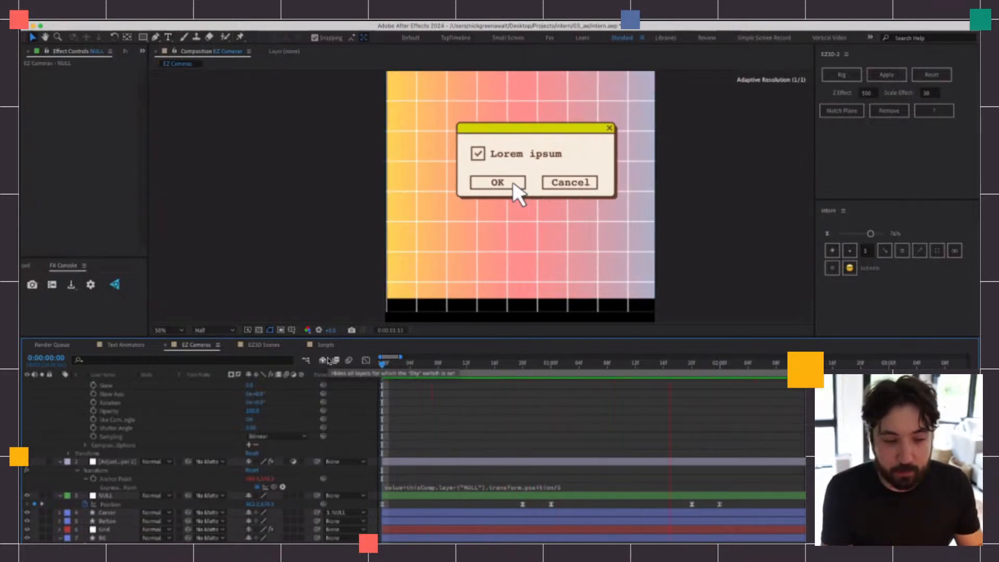
key("space")
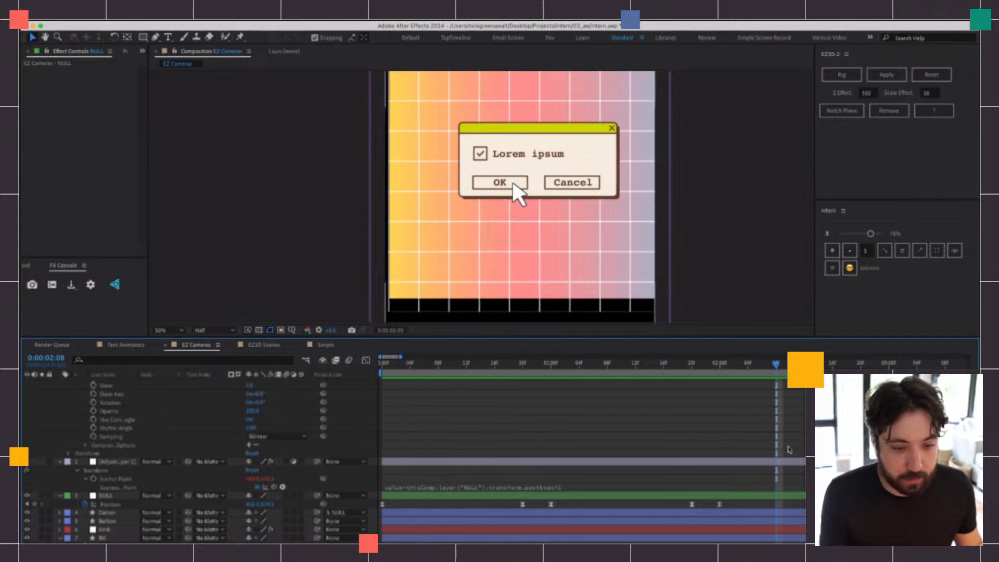
left_click(784, 496)
left_click_drag(498, 241, 484, 226)
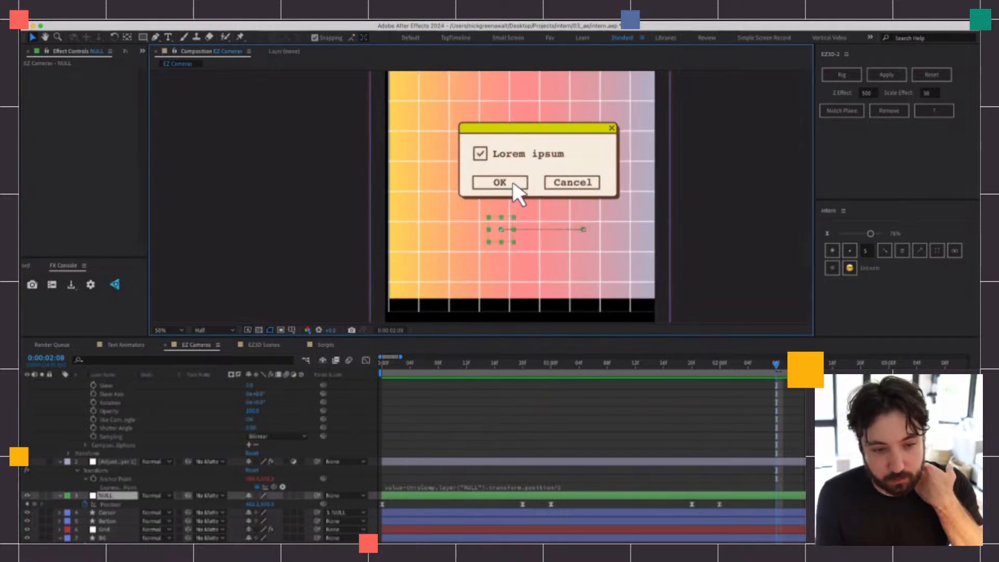
left_click_drag(776, 366, 432, 366)
scroll(394, 436, "up", 3)
scroll(394, 436, "down", 3)
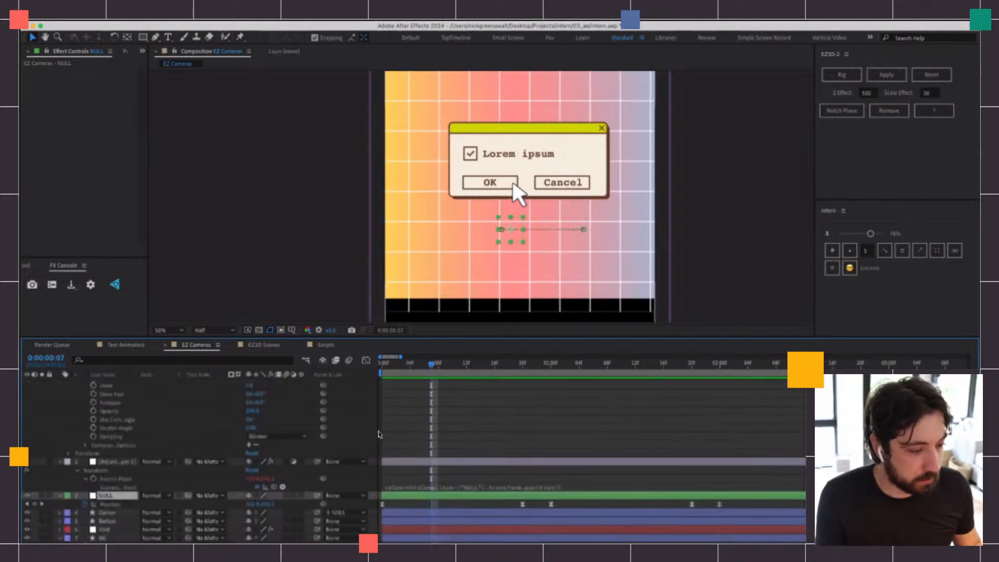
Locate the Anchor Point expression on the top adjustment layer and show only that layer's expressions in the timeline
scroll(122, 422, "up", 2)
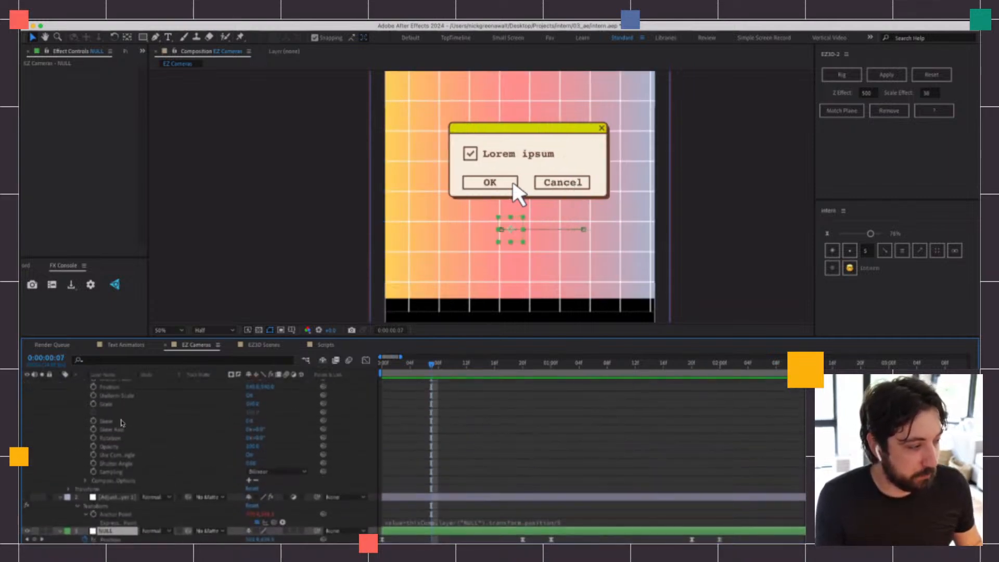
scroll(122, 422, "up", 2)
left_click(86, 410)
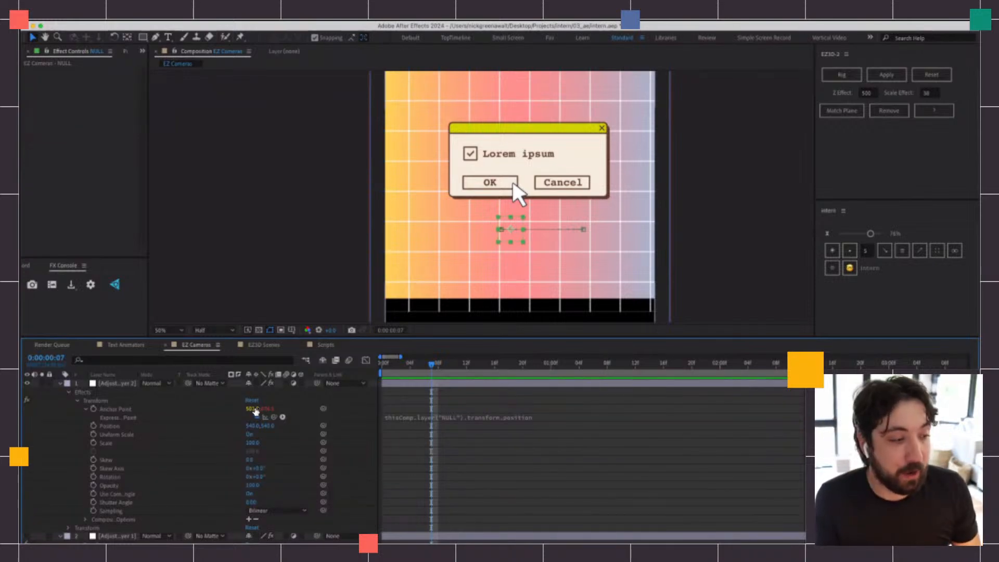
left_click(255, 410)
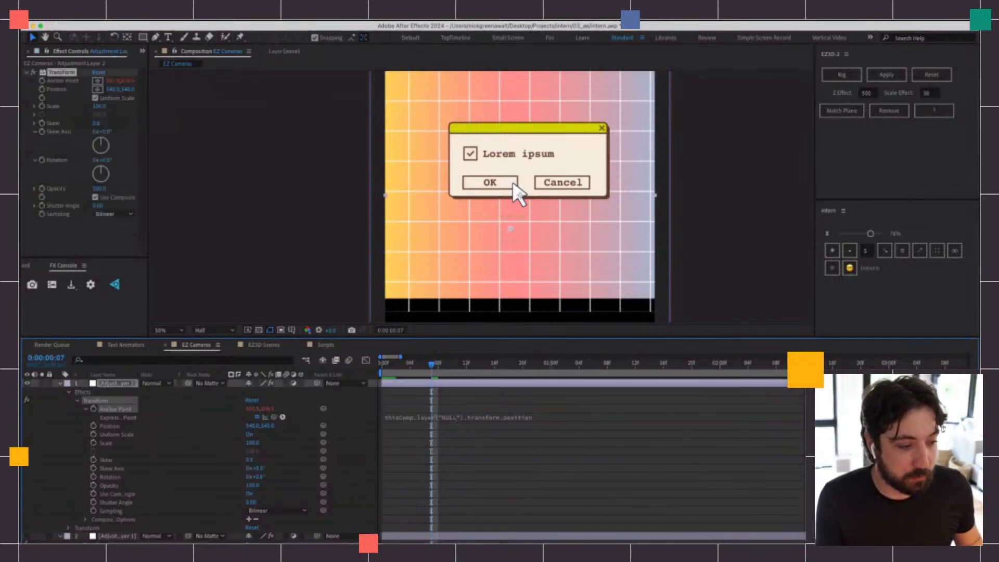
left_click(411, 419)
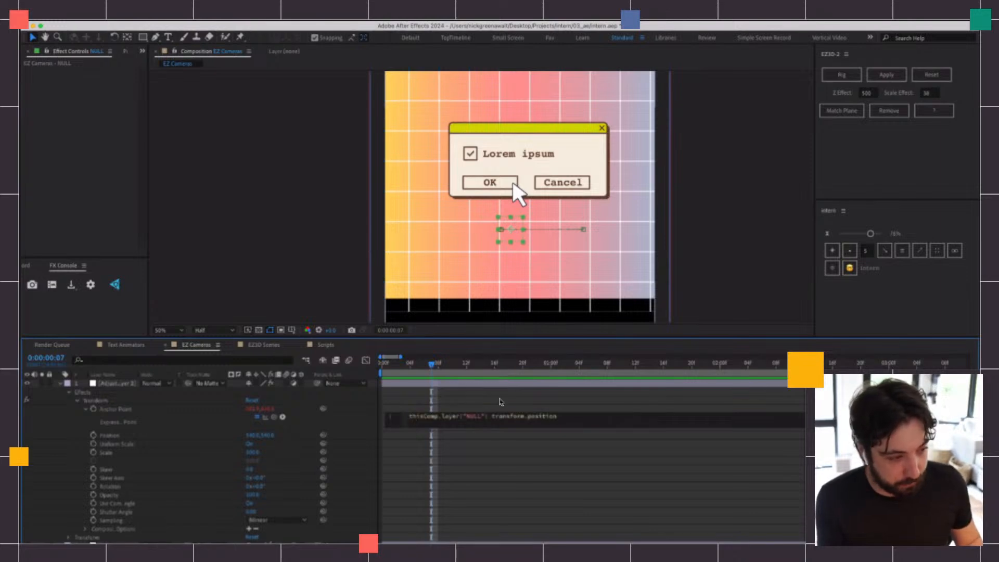
left_click(472, 407)
left_click(470, 385)
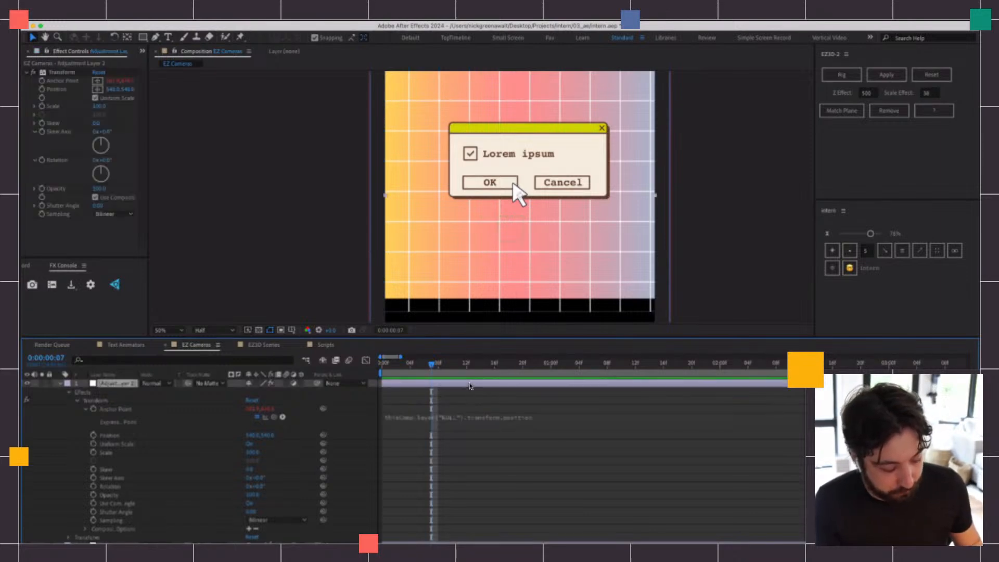
key("e")
key("e")
Add value+ in front of thisComp.layer("NULL").transform.position in the top adjustment layer's Anchor Point expression
left_click(437, 412)
left_click(428, 410)
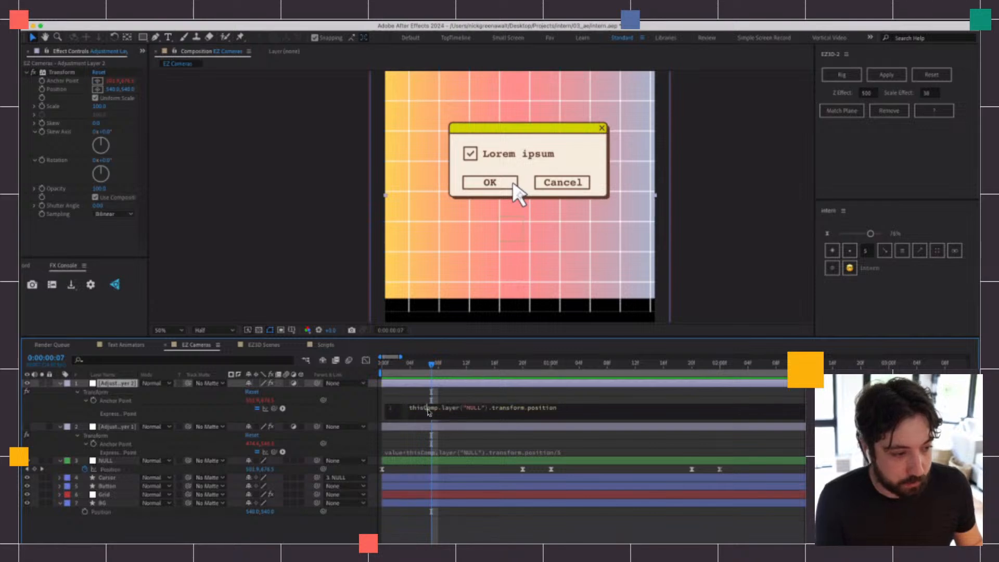
type("value*")
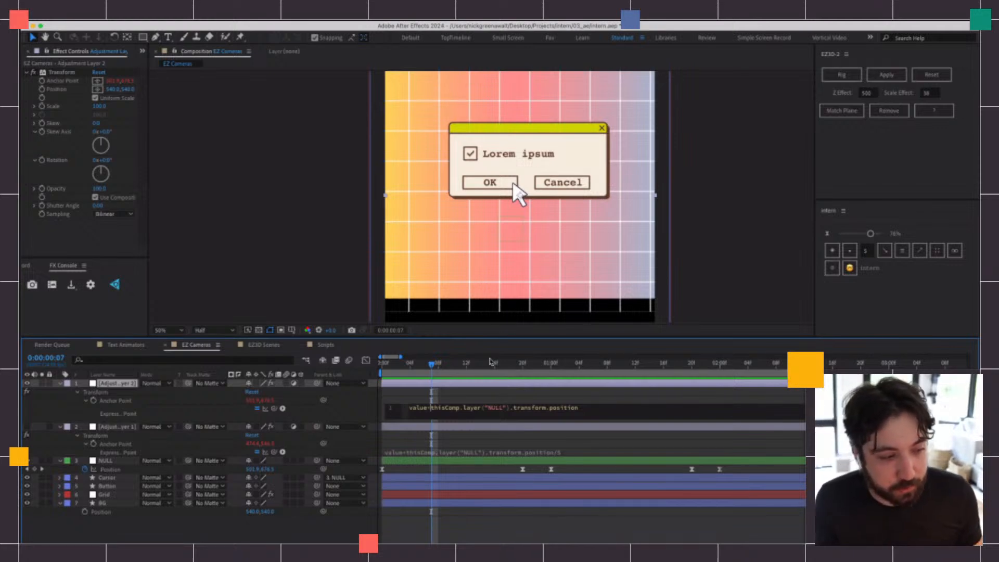
left_click(475, 395)
Adjust the Transform effect's Anchor Point to bring the artwork back into frame and preview from the start
left_click_drag(252, 400, 214, 396)
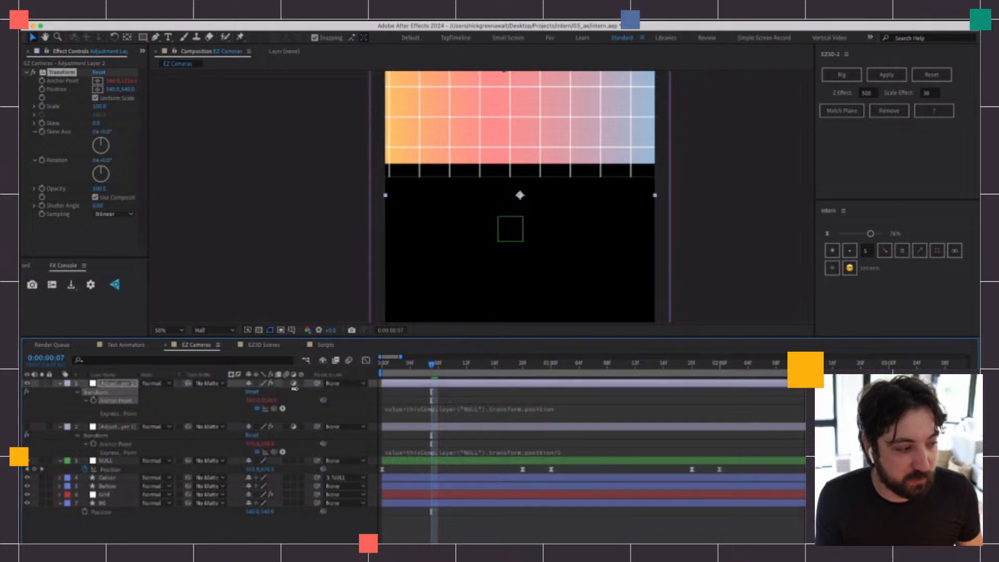
left_click_drag(274, 400, 157, 401)
key("Home")
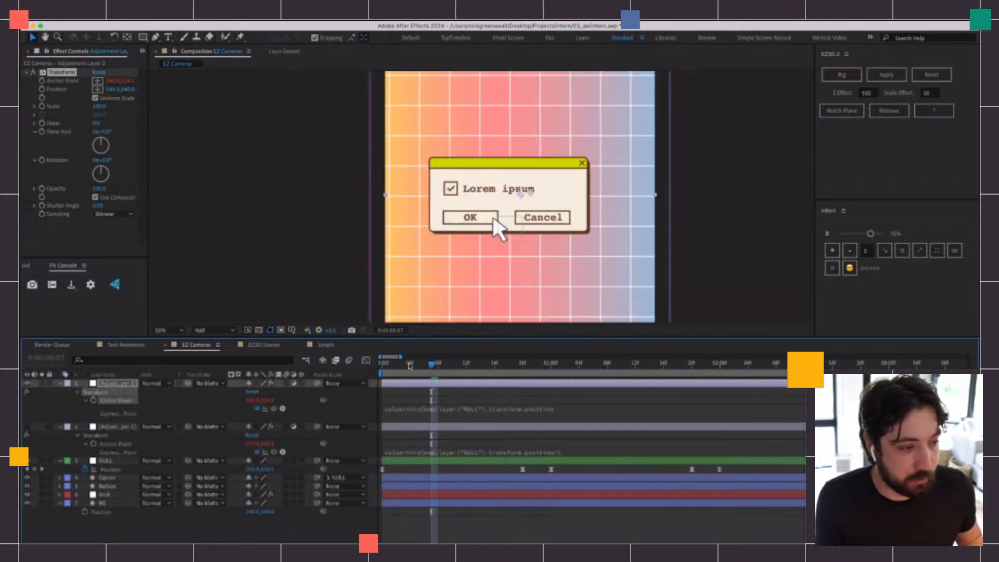
key("space")
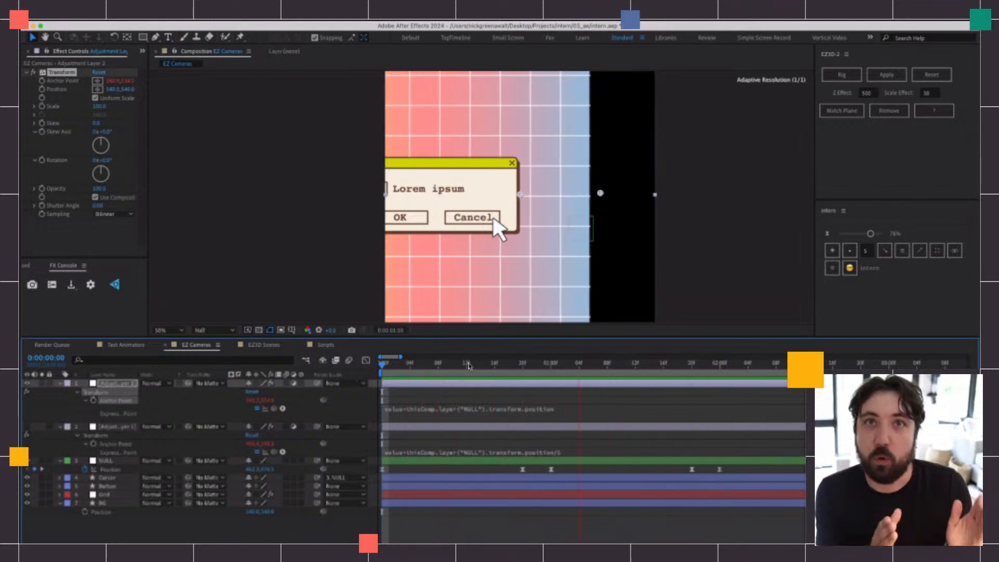
Append /5 to the Anchor Point expression so it uses a fifth of the NULL's position
left_click(479, 363)
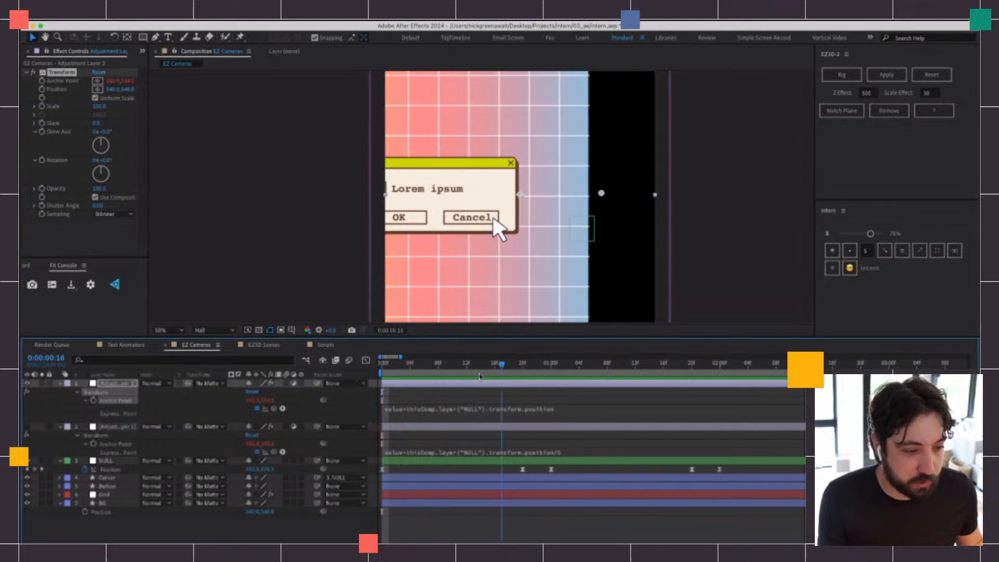
left_click(590, 412)
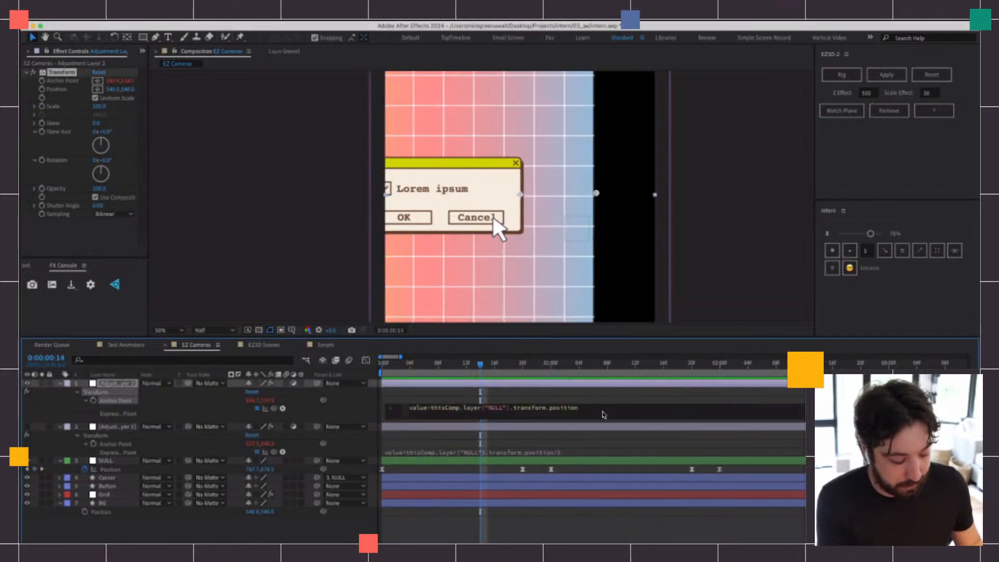
left_click(605, 399)
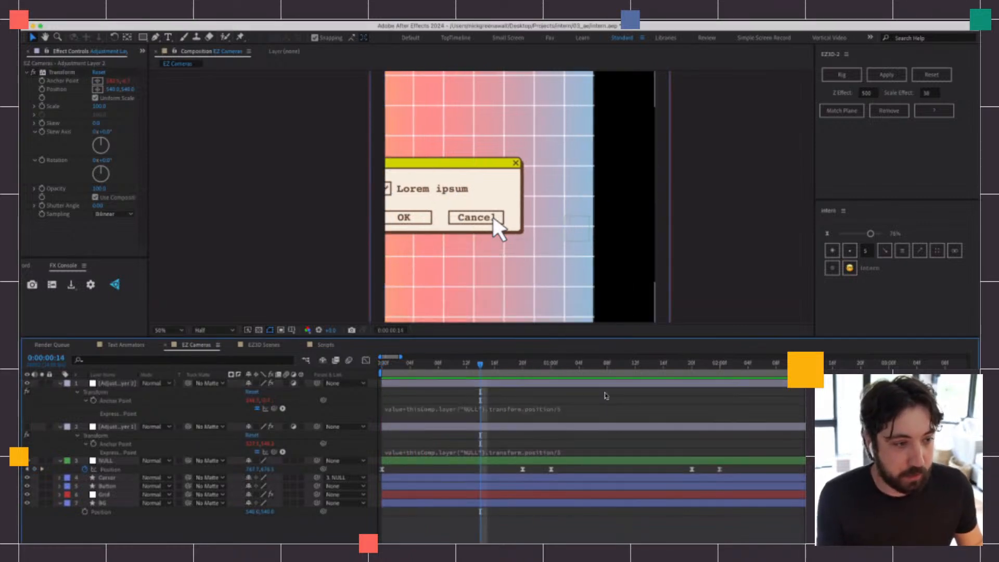
Go to 0:00:00:18 and adjust the effect's horizontal and vertical Anchor Point values until the artwork fills the frame
left_click_drag(480, 365, 509, 372)
left_click_drag(251, 401, 373, 401)
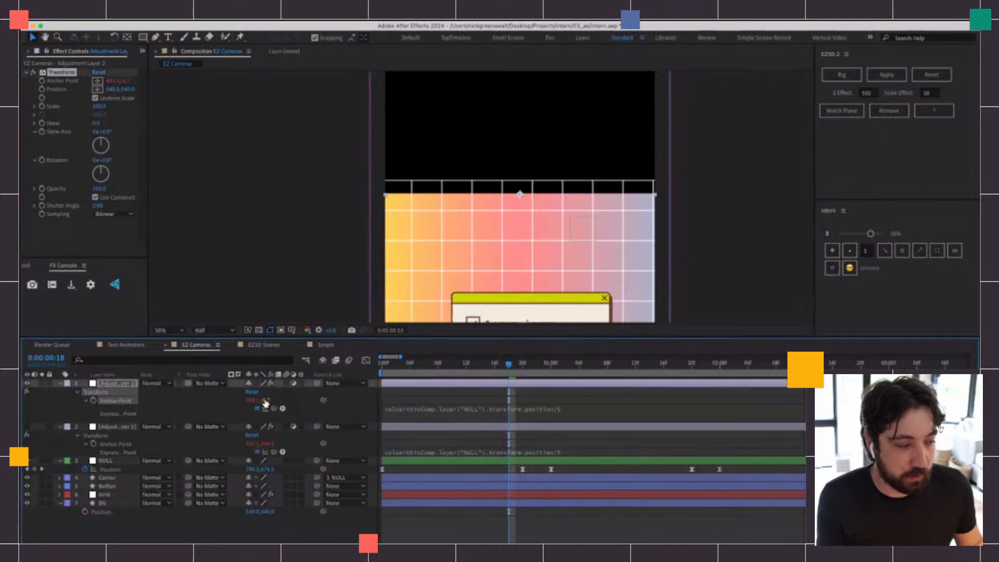
left_click_drag(266, 400, 564, 386)
key("comma")
key("comma")
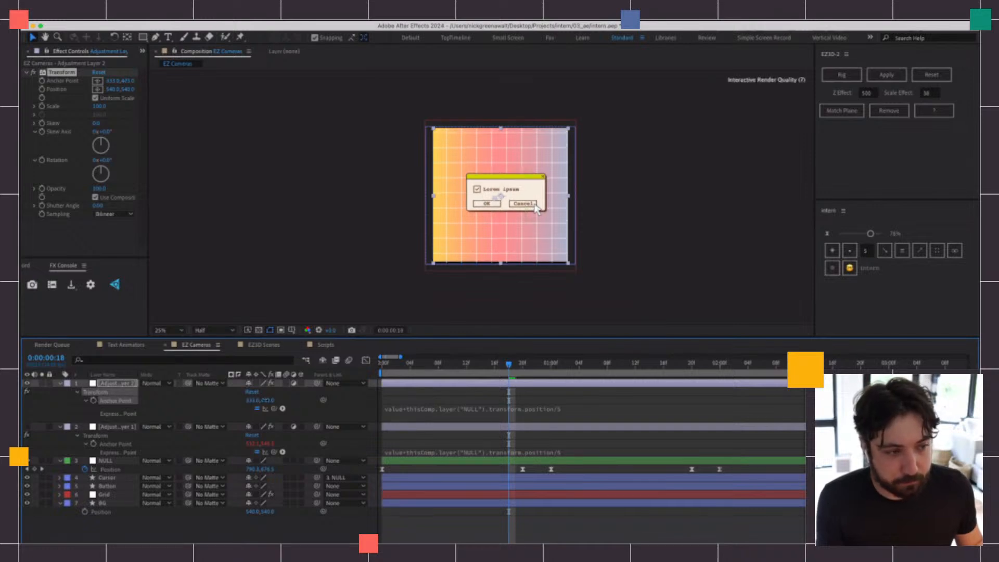
Preview the softened camera movement from the start and stop at 0:00:00:15
key("Home")
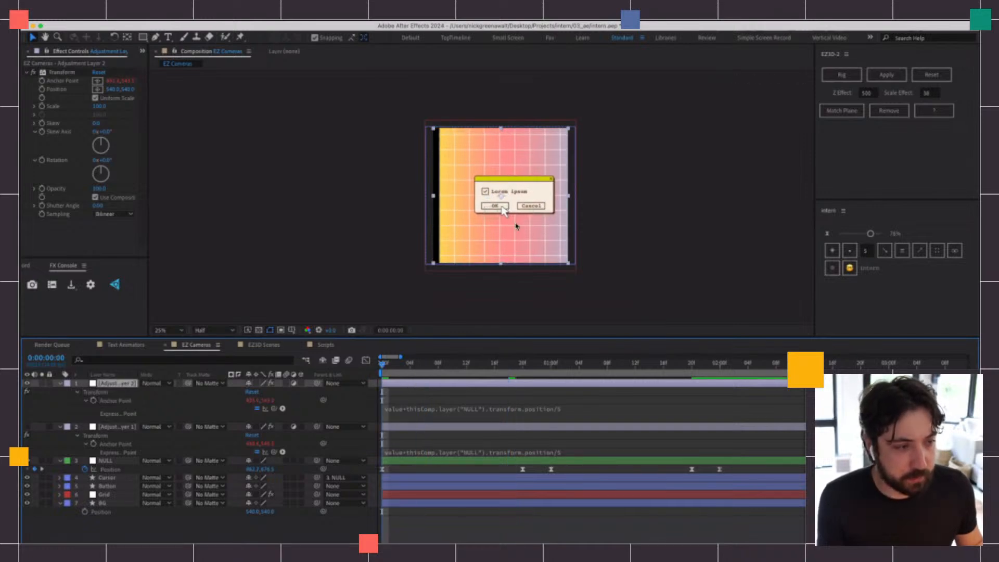
key("period")
key("space")
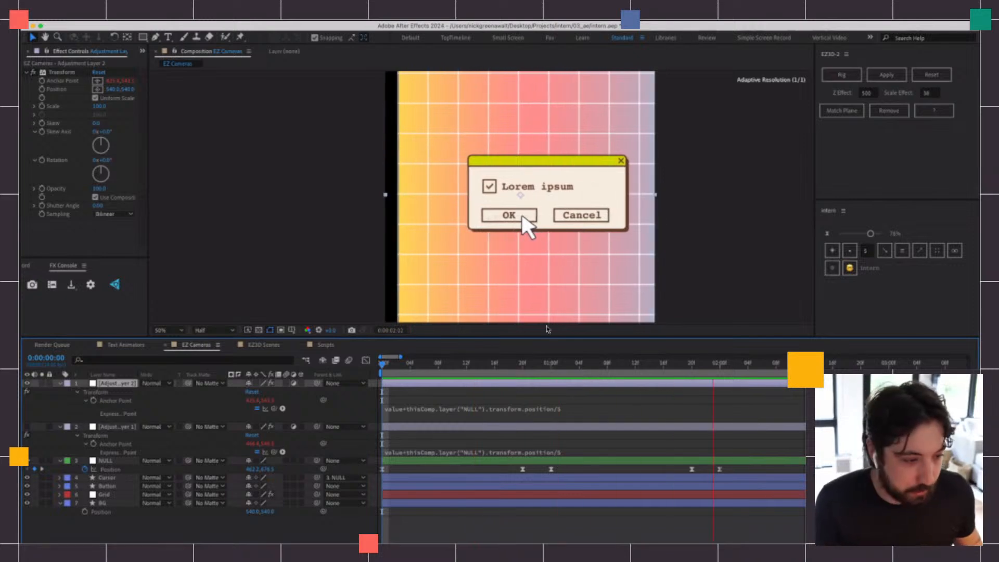
left_click(488, 363)
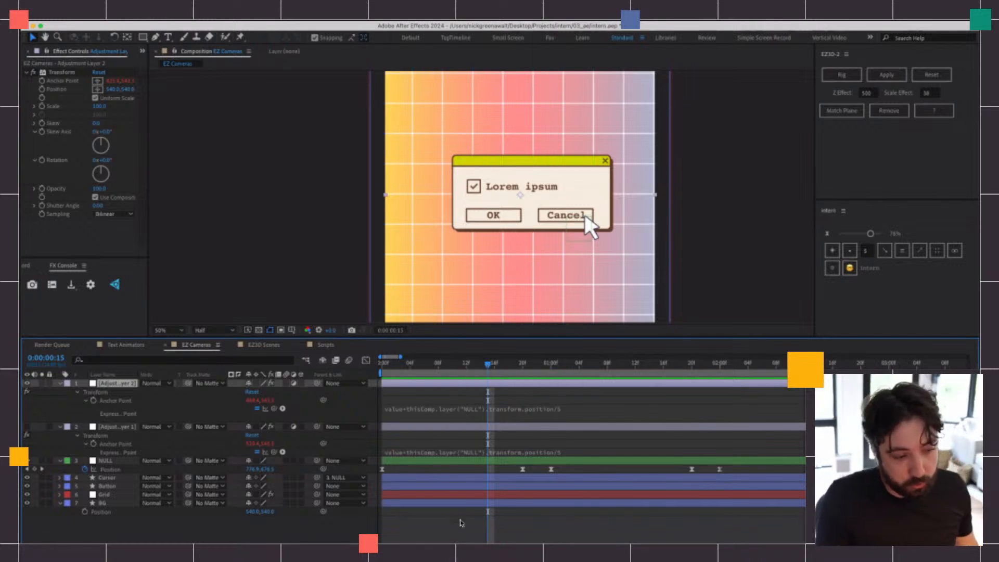
Collapse the properties of all layers and delete the old Adjustment Layer 1
left_click(576, 413)
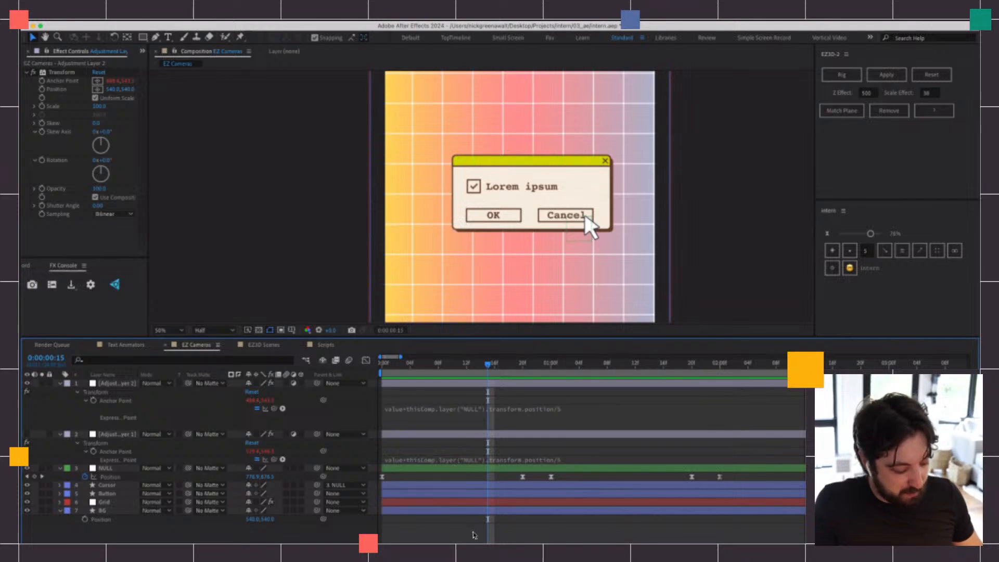
key("u")
left_click(468, 401)
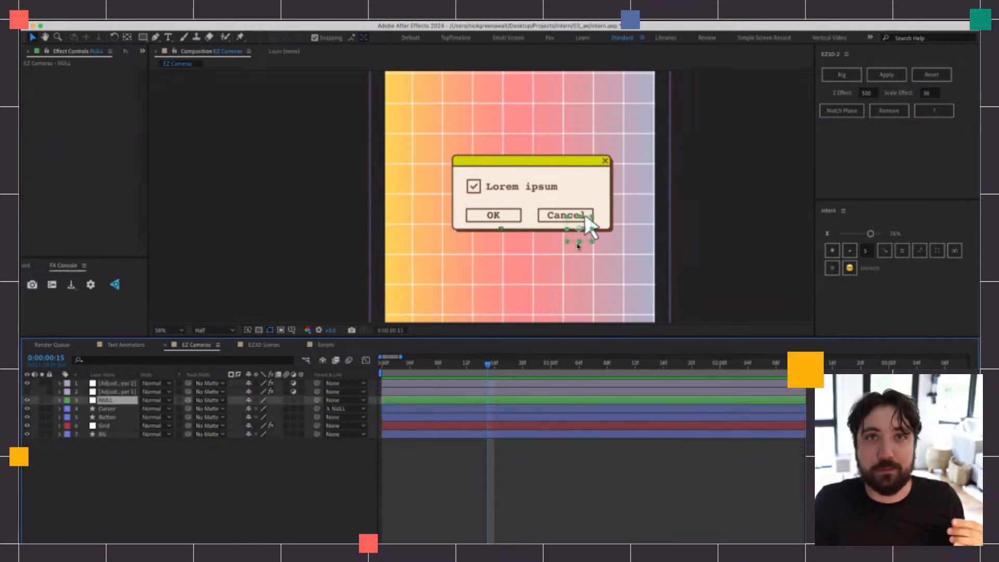
left_click(115, 391)
key("Delete")
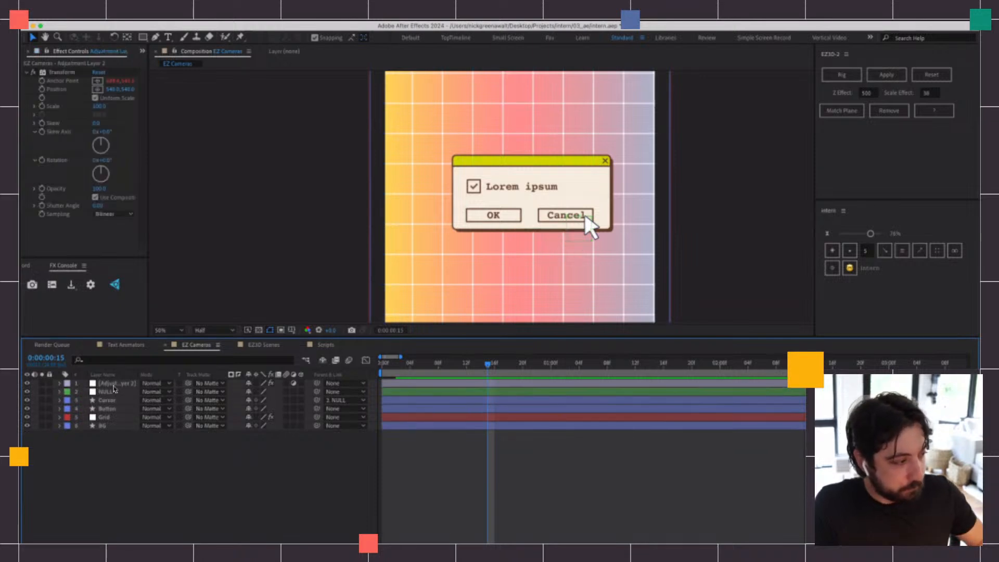
Move the remaining adjustment layer below the NULL and pre-compose it with all the artwork layers
left_click_drag(115, 385, 117, 401)
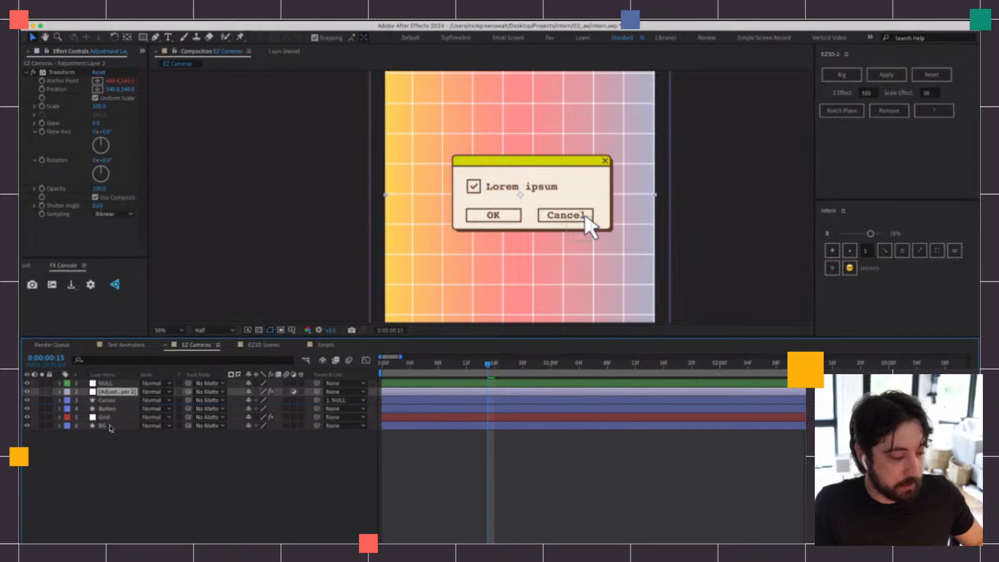
left_click(110, 425, "shift")
right_click(113, 401)
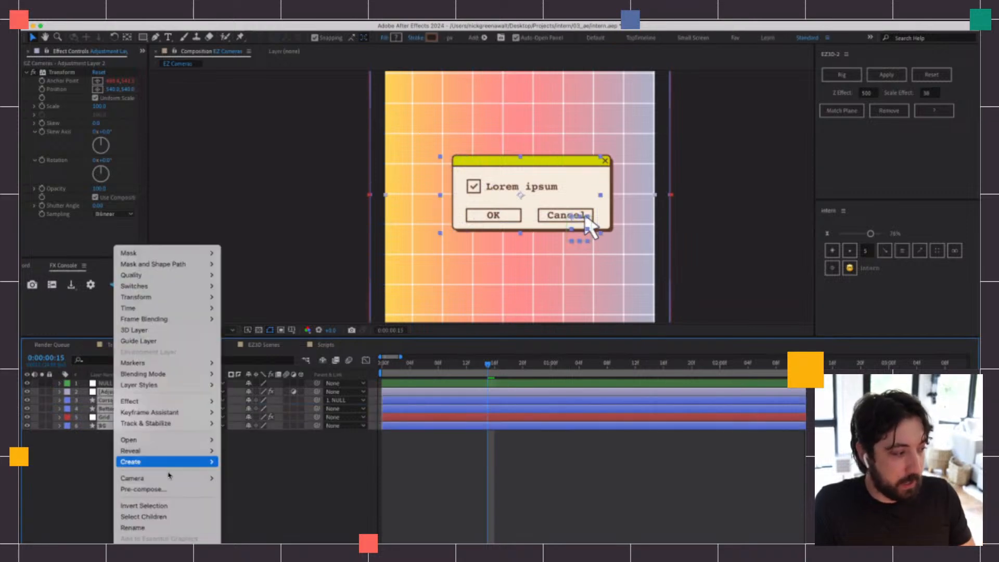
left_click(156, 488)
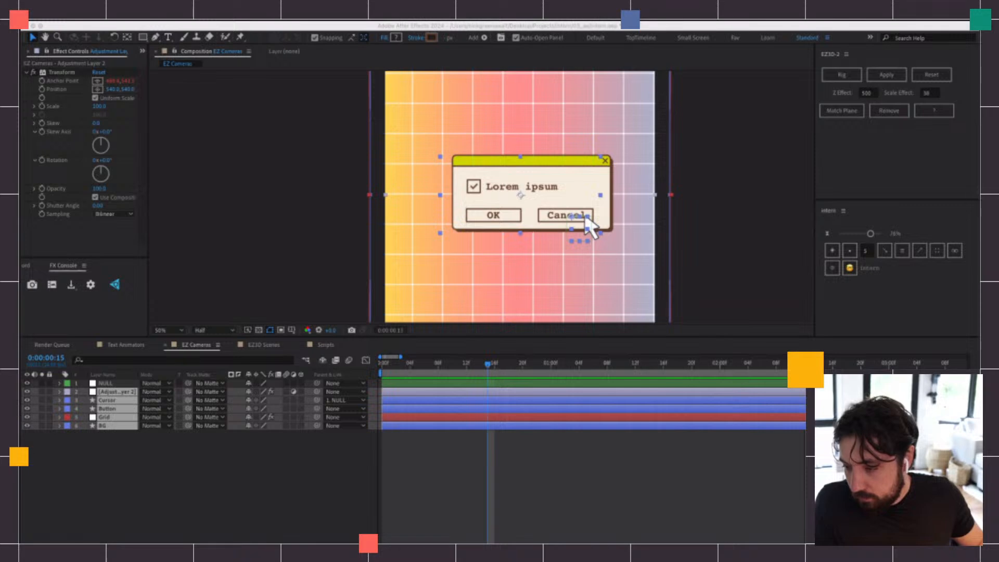
key("Return")
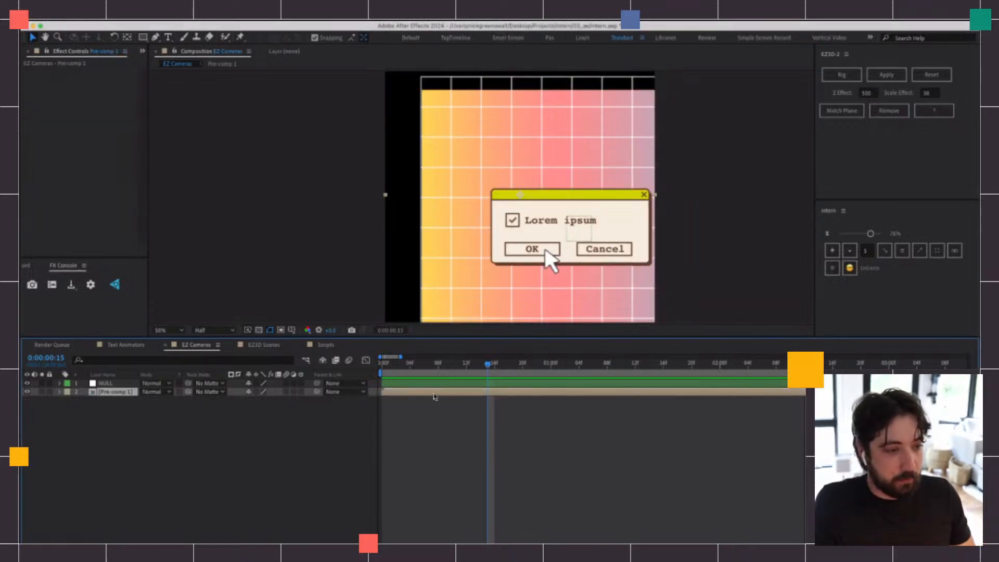
Open the new pre-comp to inspect its contents and return to the EZ Cameras composition
double_click(434, 394)
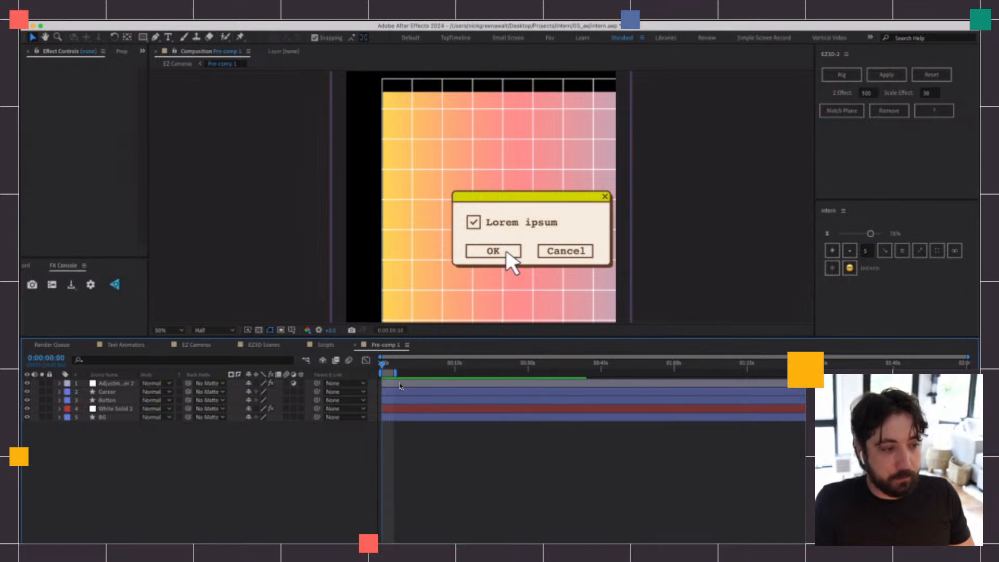
left_click(323, 350)
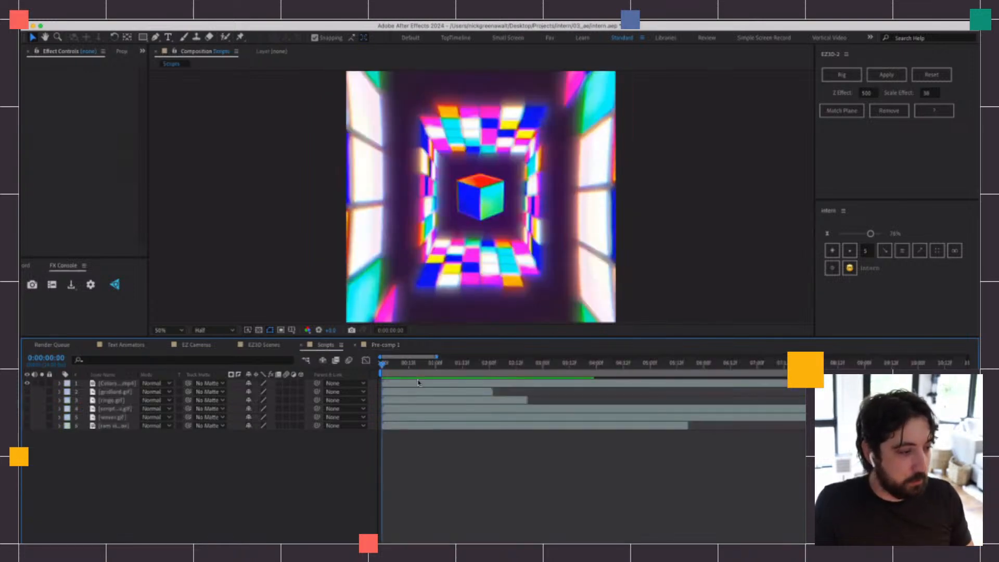
left_click(363, 346)
left_click(355, 345)
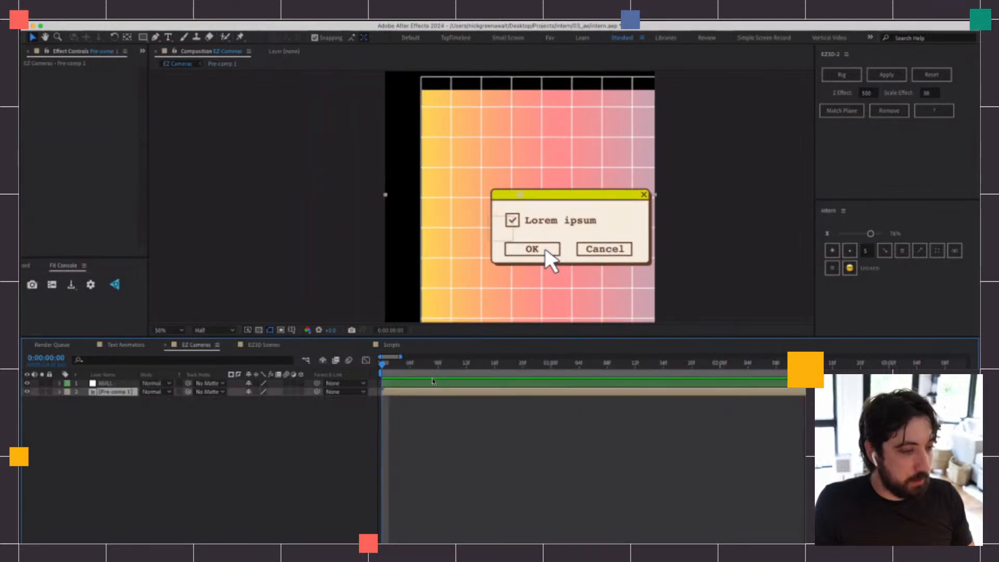
Inspect the Anchor Point expression of the adjustment layer's Transform effect inside Pre-comp 1
left_click(431, 370)
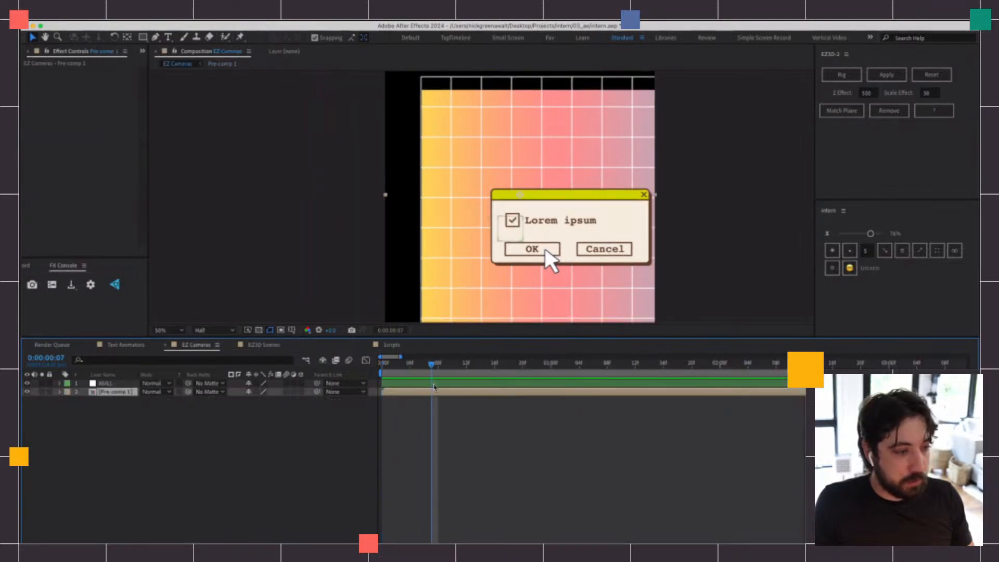
left_click(431, 383)
left_click(263, 345)
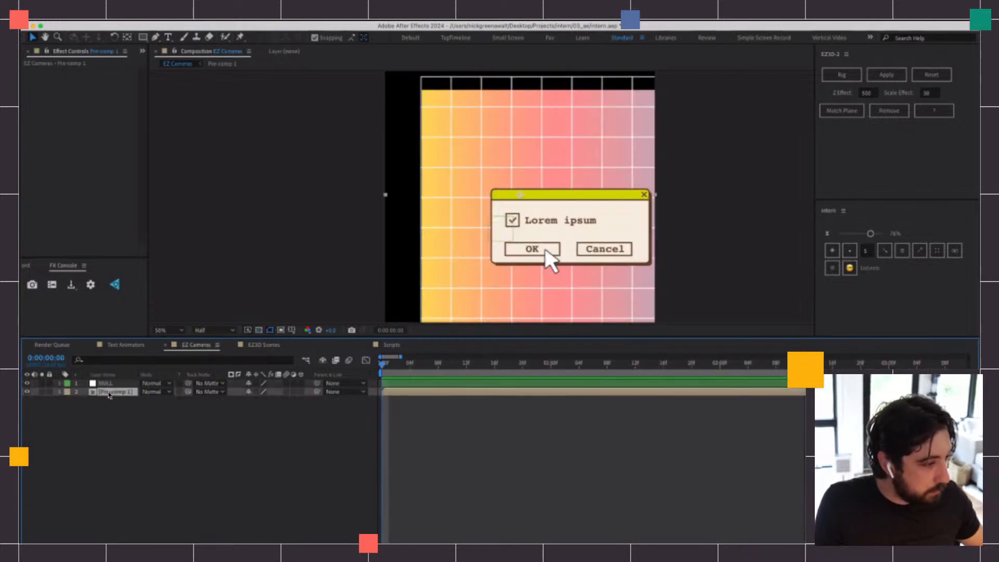
left_click(413, 384)
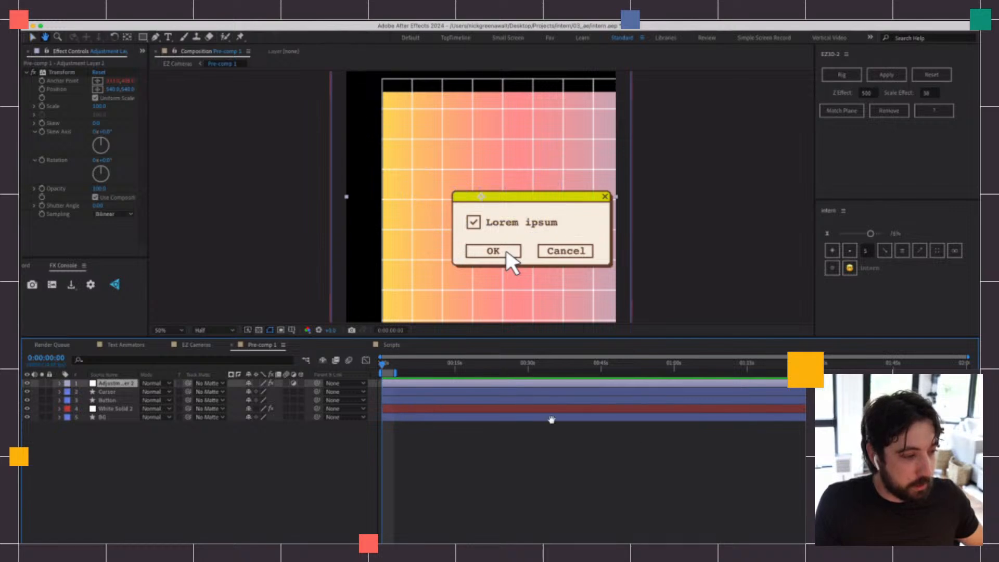
key("e")
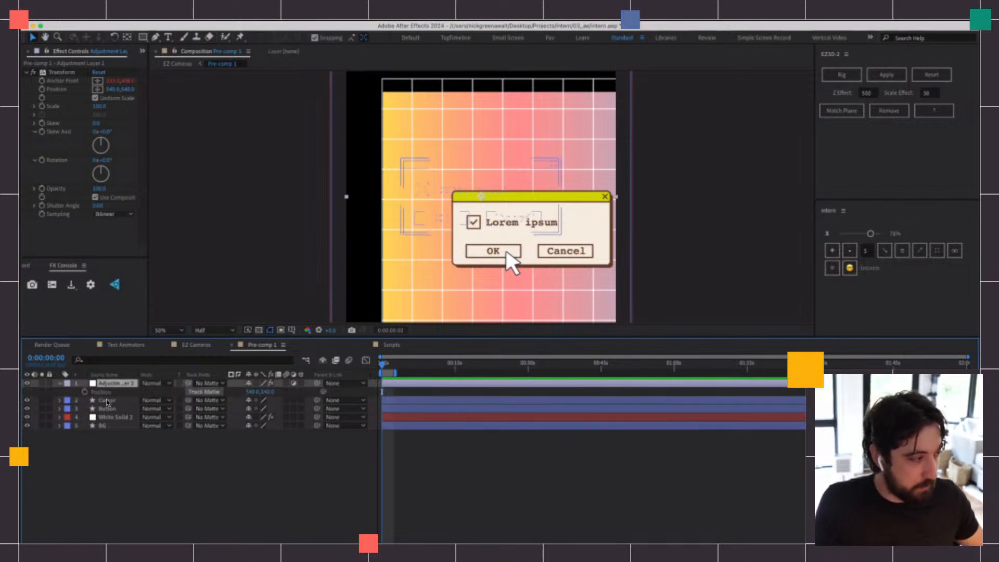
key("e")
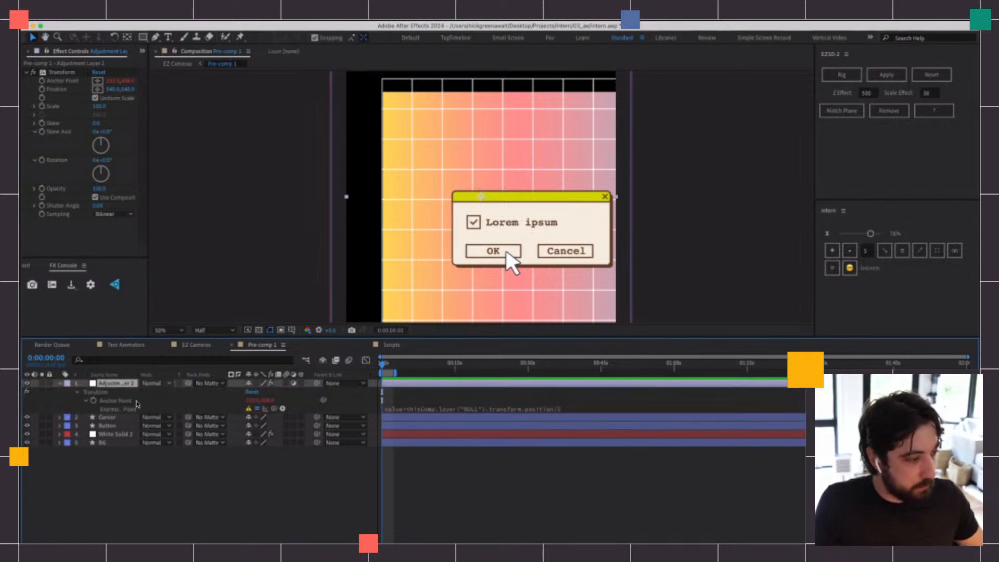
left_click(465, 407)
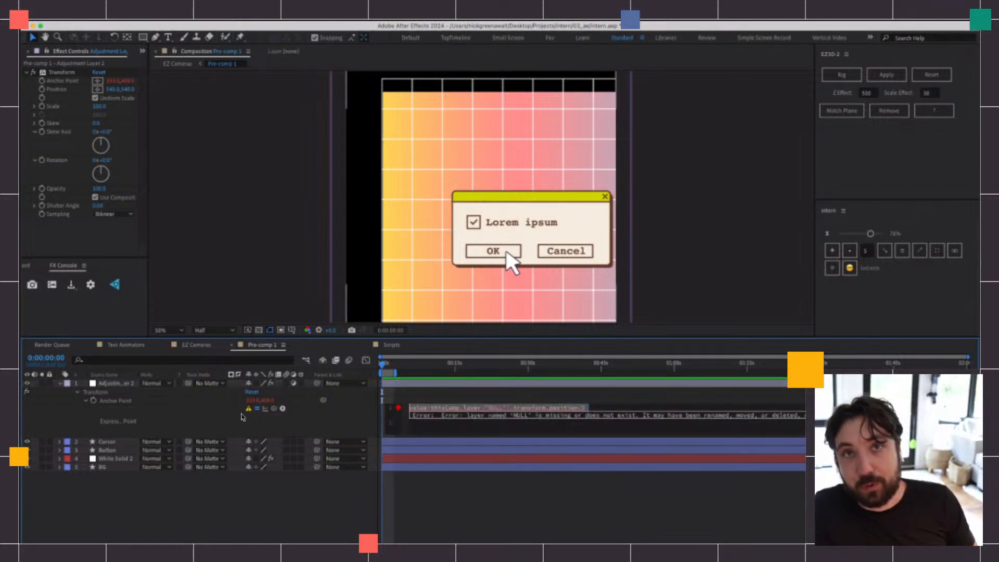
Add a second composition viewer locked to Pre-comp 1 and show EZ Cameras in the main viewer
right_click(738, 151)
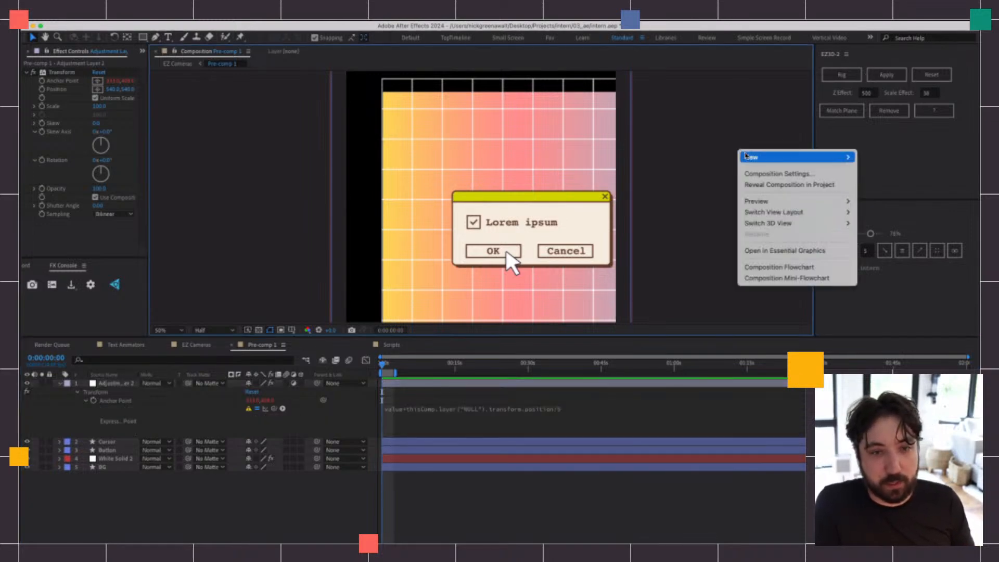
mouse_move(761, 154)
left_click(892, 161)
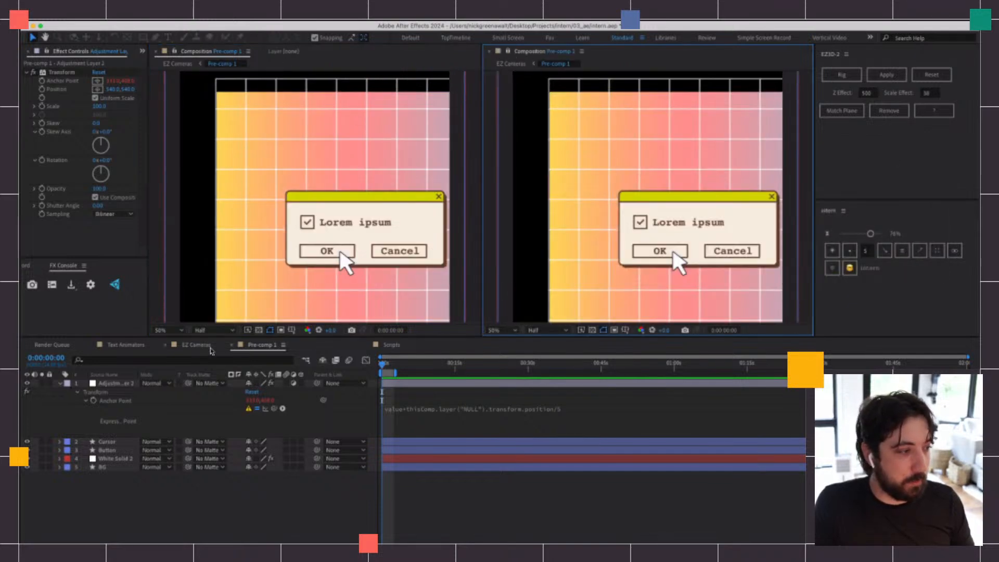
left_click(209, 346)
key("space")
left_click_drag(373, 265, 339, 245)
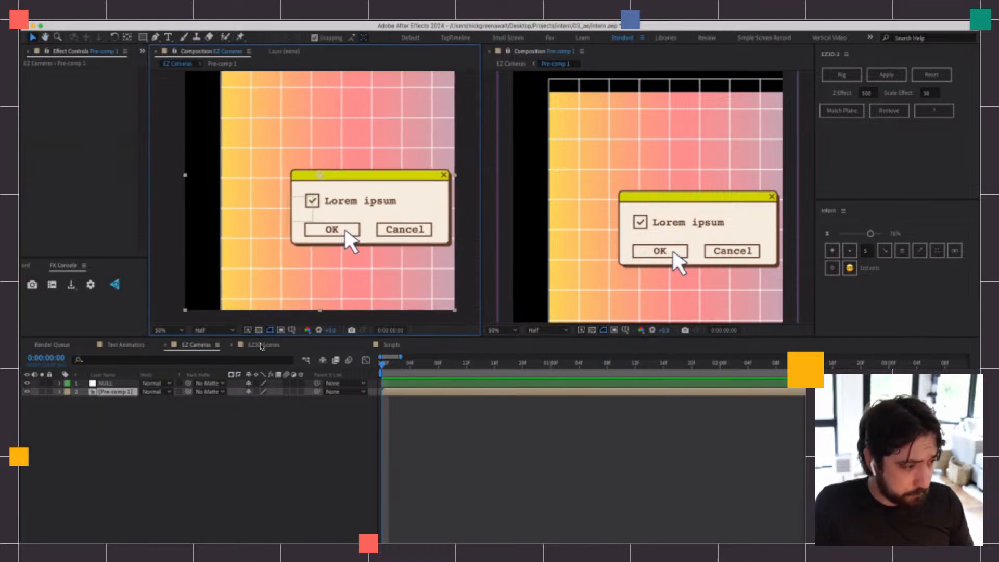
Add a default transform.position expression to Layer 1's Position in the EZ3D Scenes composition
left_click(263, 344)
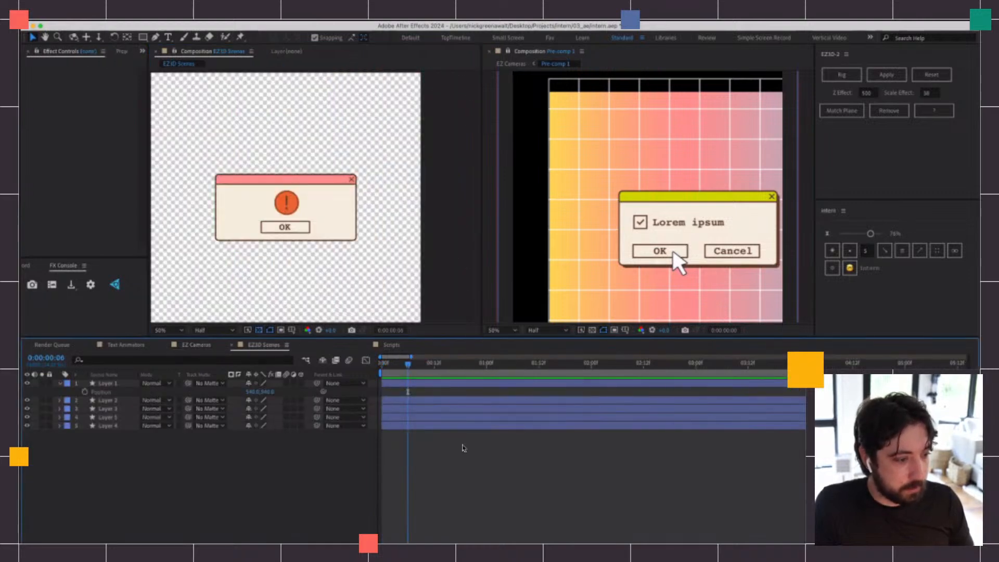
right_click(463, 448)
mouse_move(499, 428)
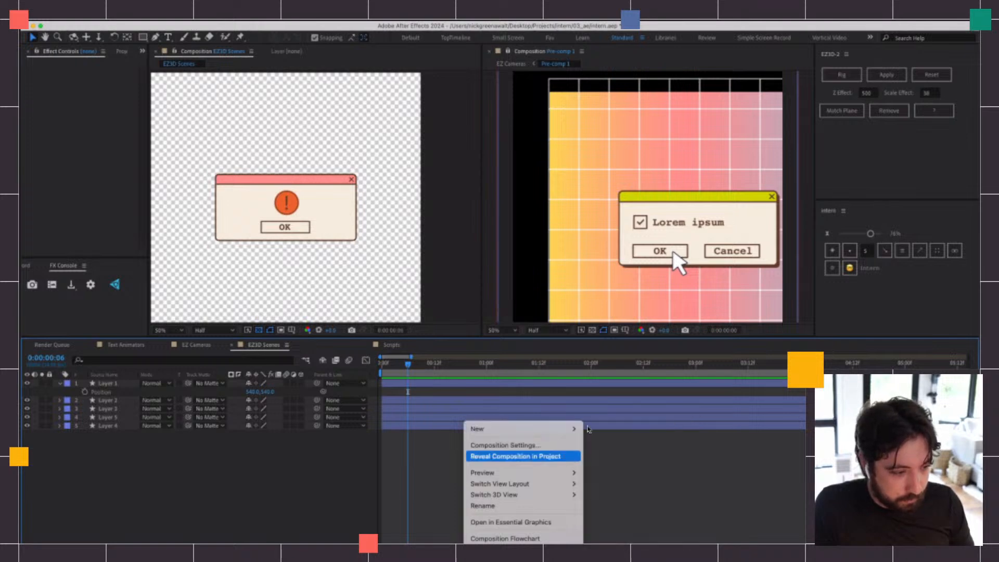
left_click(671, 450)
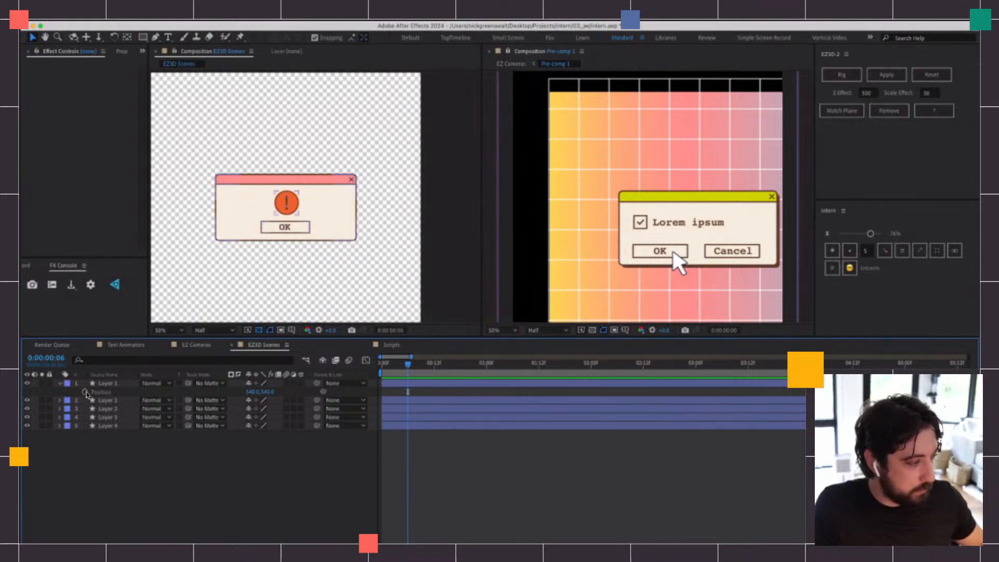
left_click(85, 392, "alt")
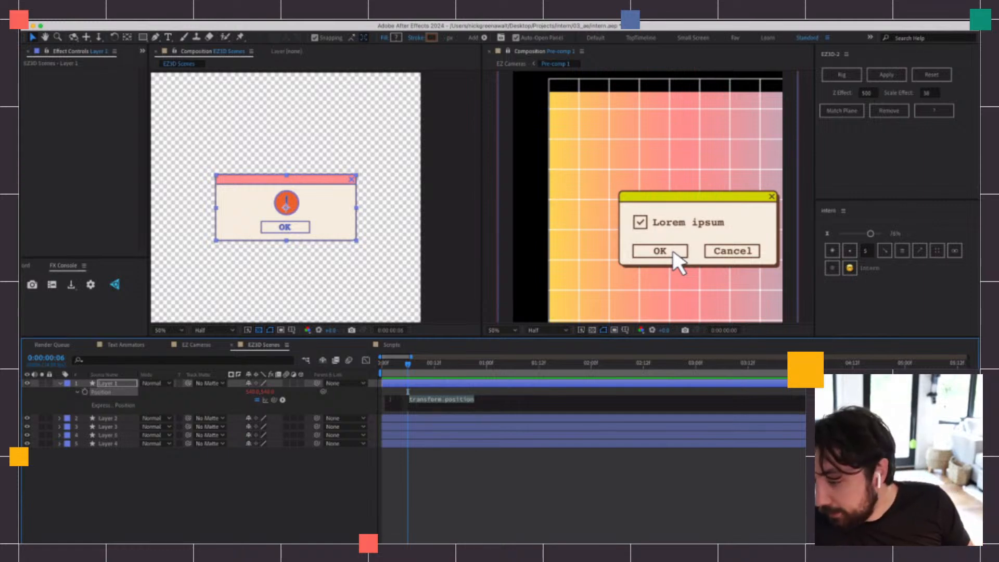
left_click(772, 50)
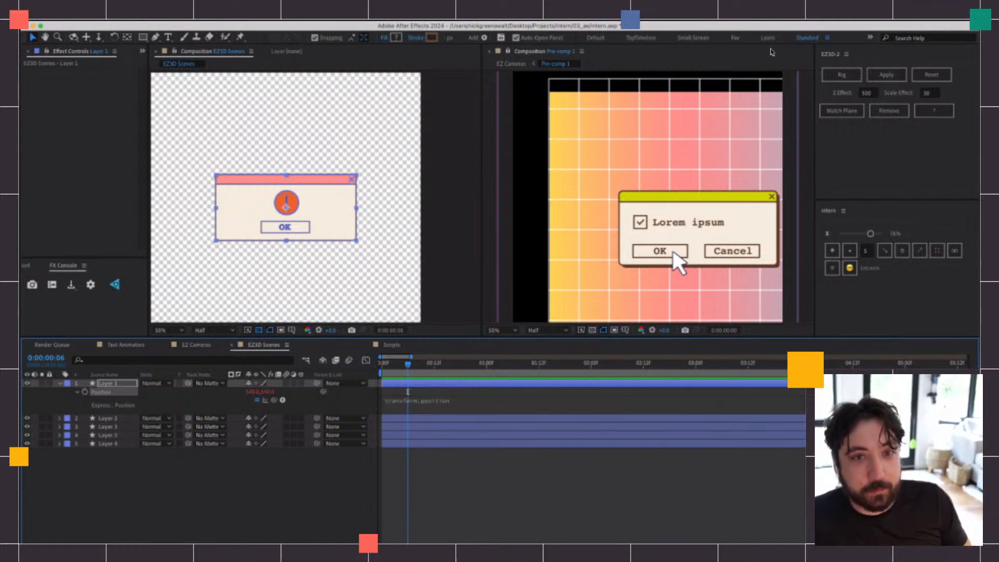
left_click(870, 38)
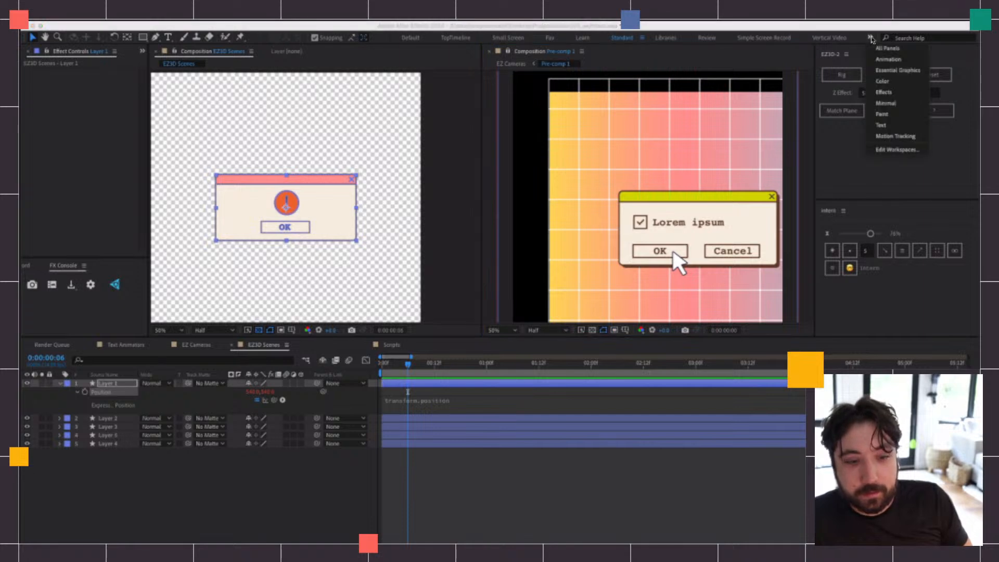
left_click(871, 40)
right_click(502, 226)
left_click(457, 502)
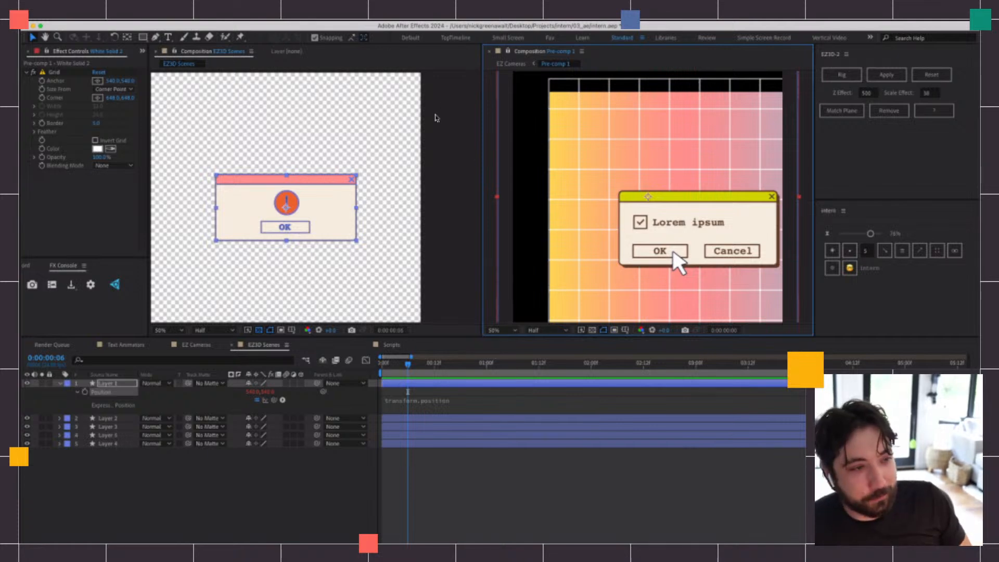
scroll(631, 93, "down", 1)
scroll(631, 93, "up", 1)
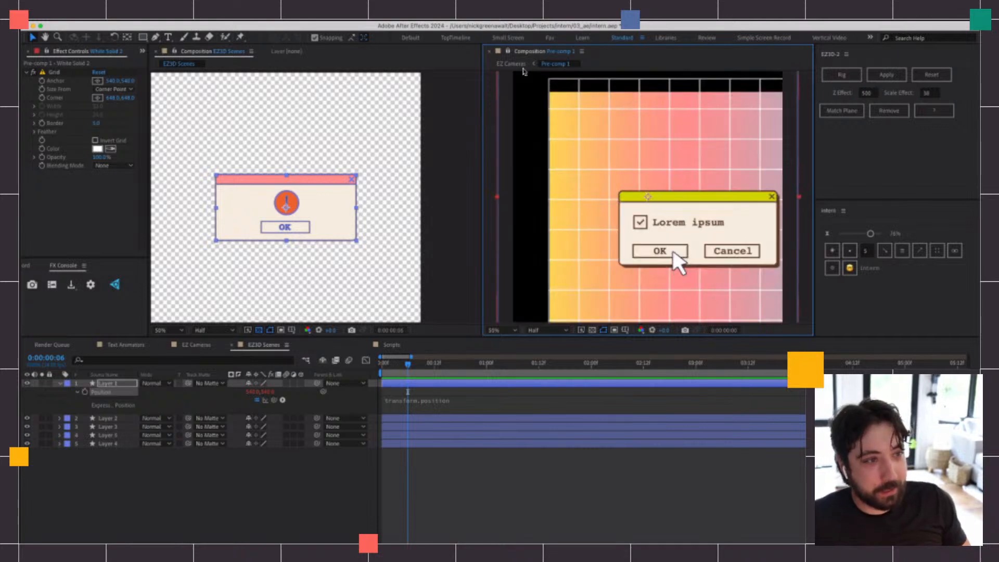
Compare EZ Cameras and EZ3D Scenes against the locked viewer, ending with Pre-comp 1 in the main viewer
left_click(194, 349)
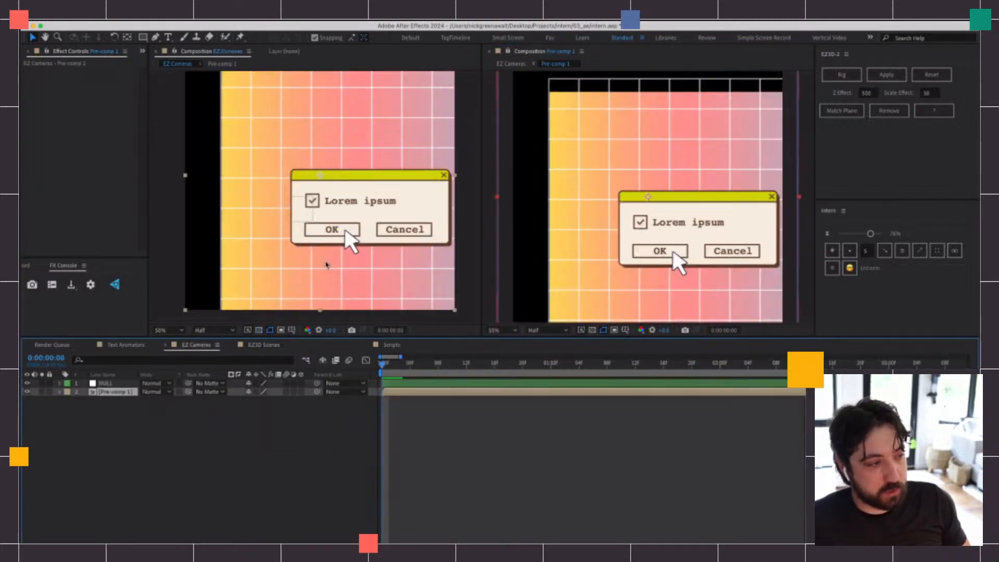
left_click(277, 348)
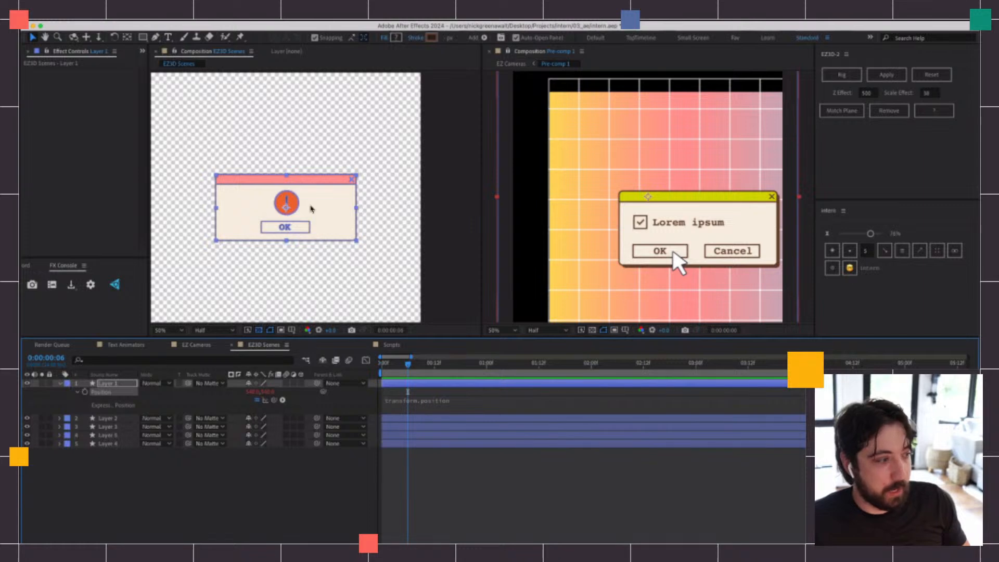
left_click(197, 347)
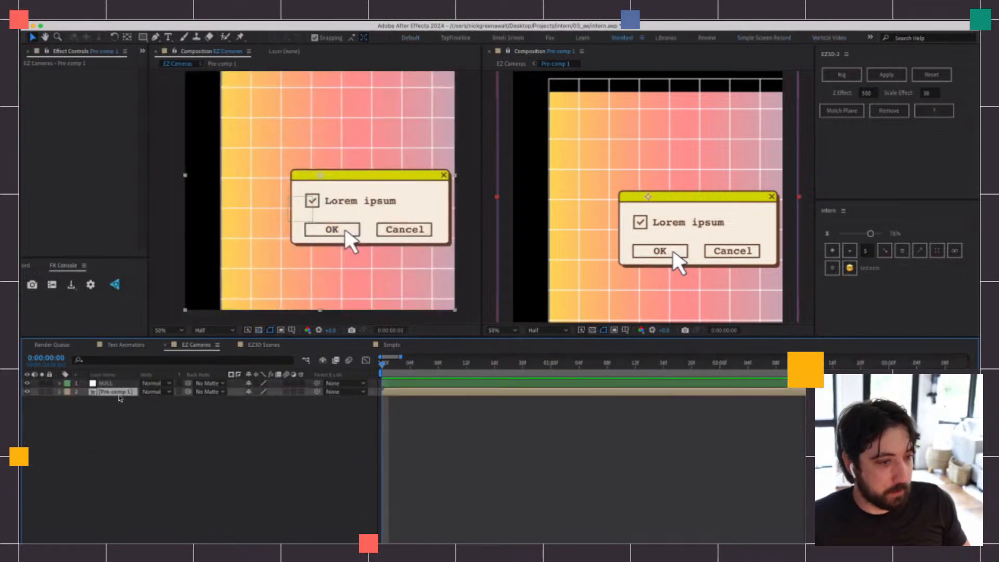
double_click(118, 394)
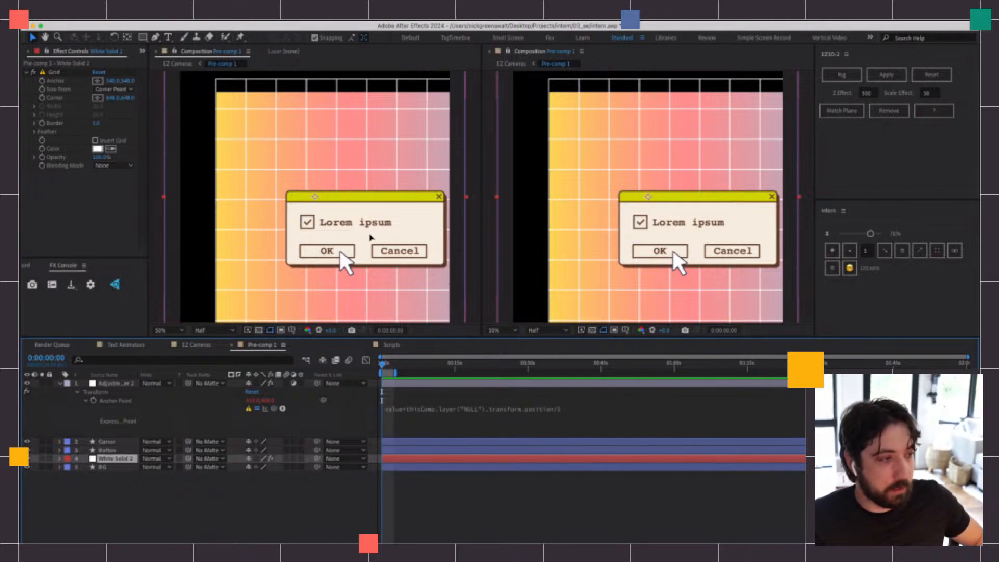
Close the locked second viewer and widen the main composition panel to fill the freed space
left_click_drag(372, 237, 339, 198)
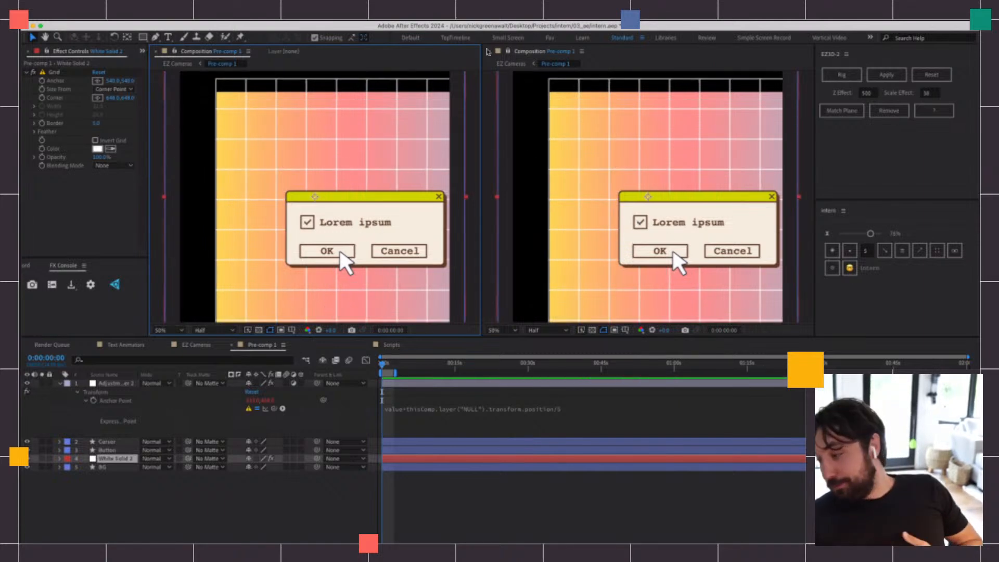
left_click(490, 52)
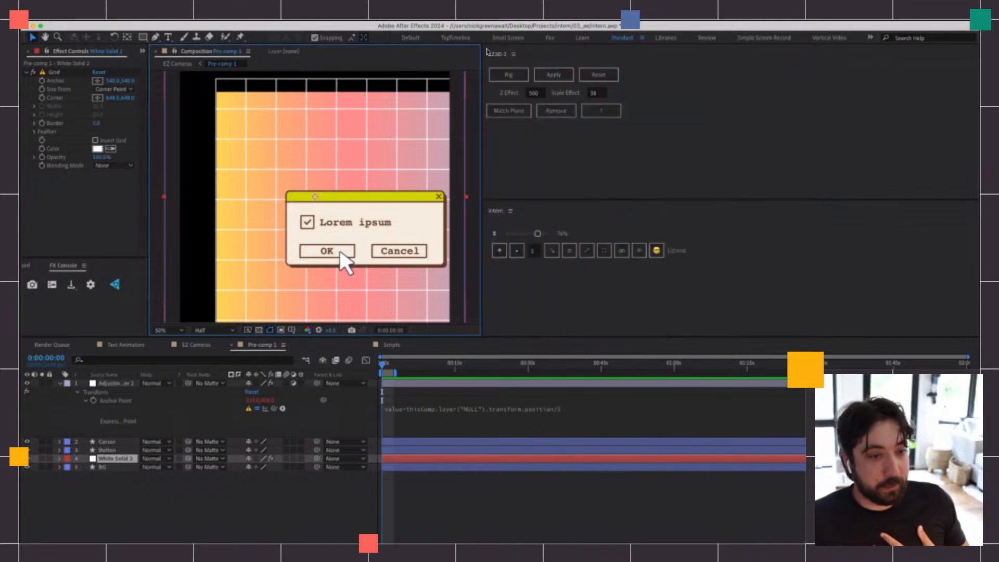
left_click_drag(483, 114, 976, 134)
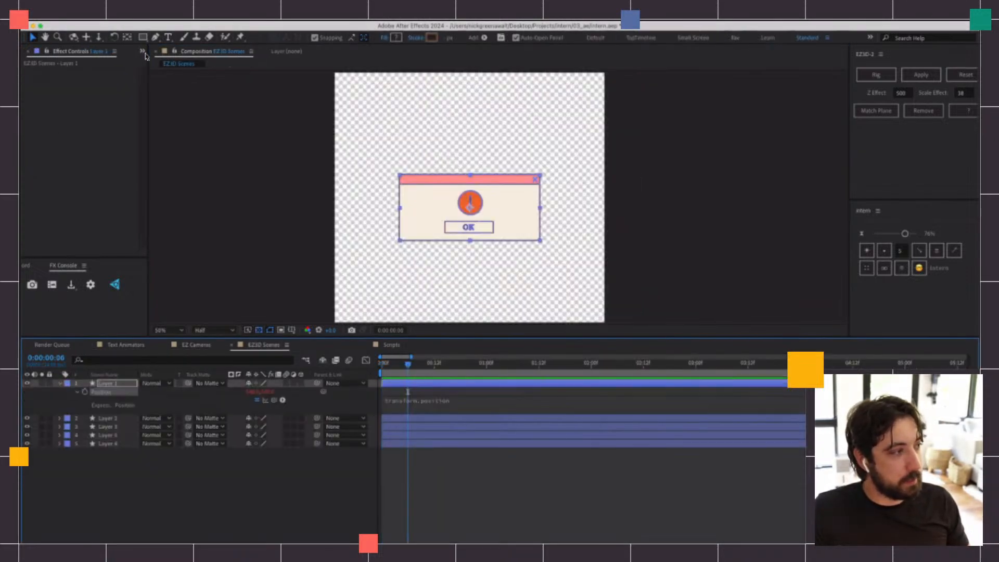
Open the Scripts composition from the project and preview its first layer, stopping at 0:00:01:14
left_click(142, 51)
left_click(162, 70)
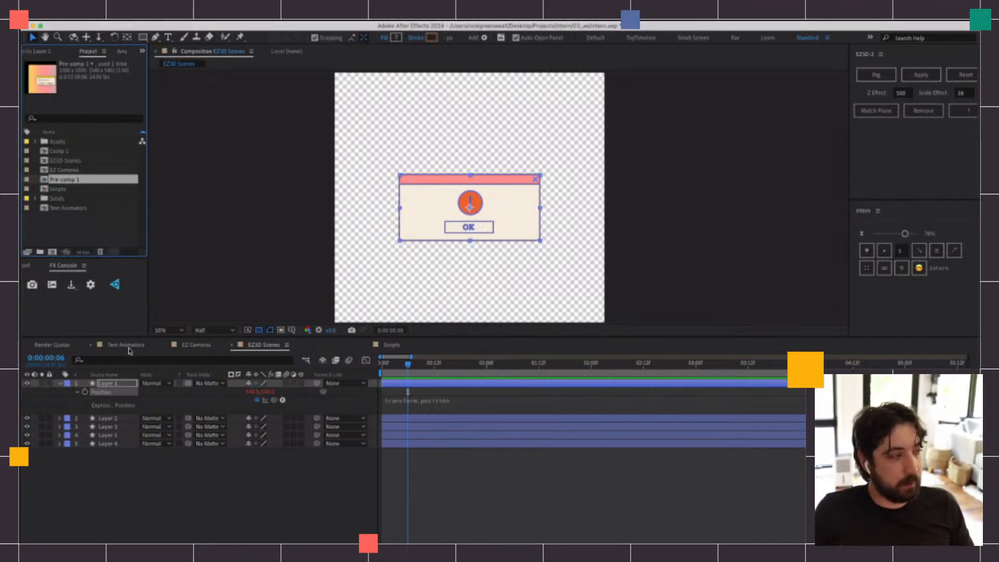
double_click(58, 189)
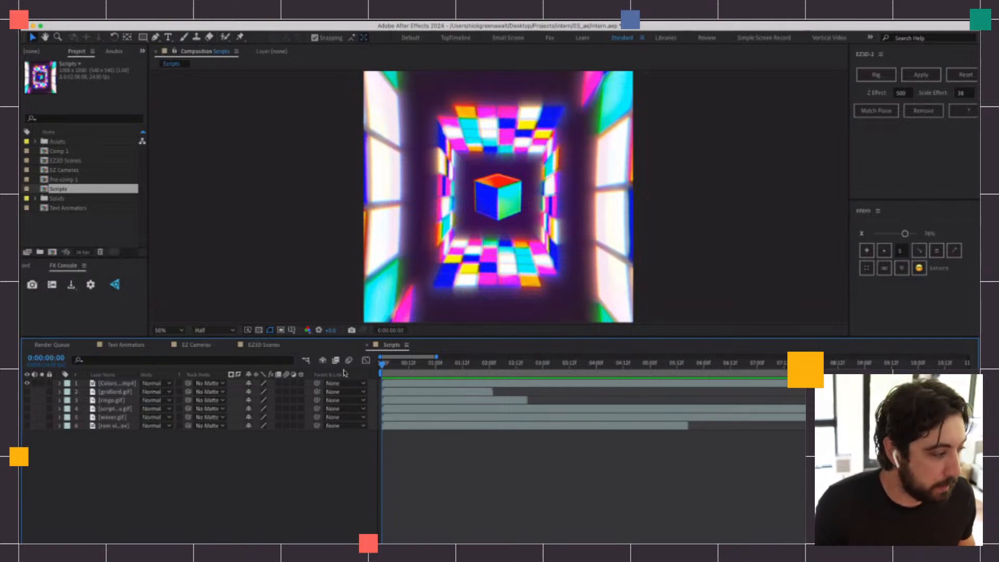
key("space")
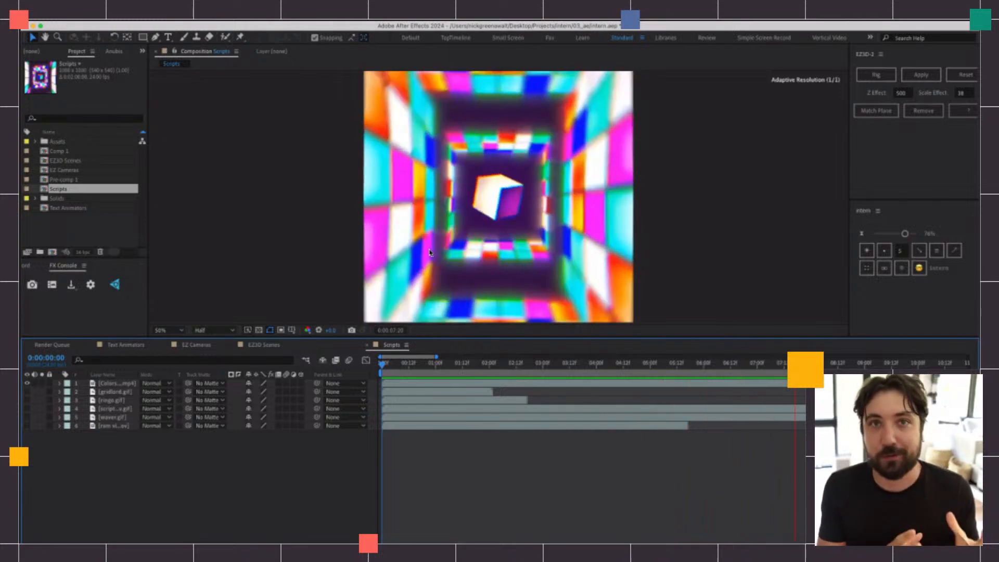
left_click(467, 364)
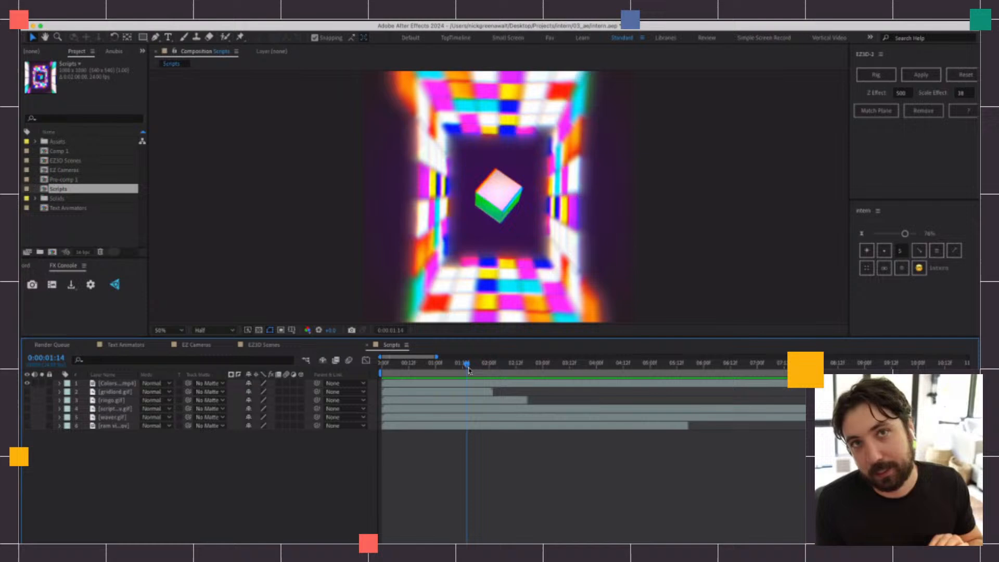
Show only the GIF on layer 2 in place of the Colors video and enlarge it to cover the frame's width
left_click(27, 382)
left_click(27, 392)
left_click(27, 399)
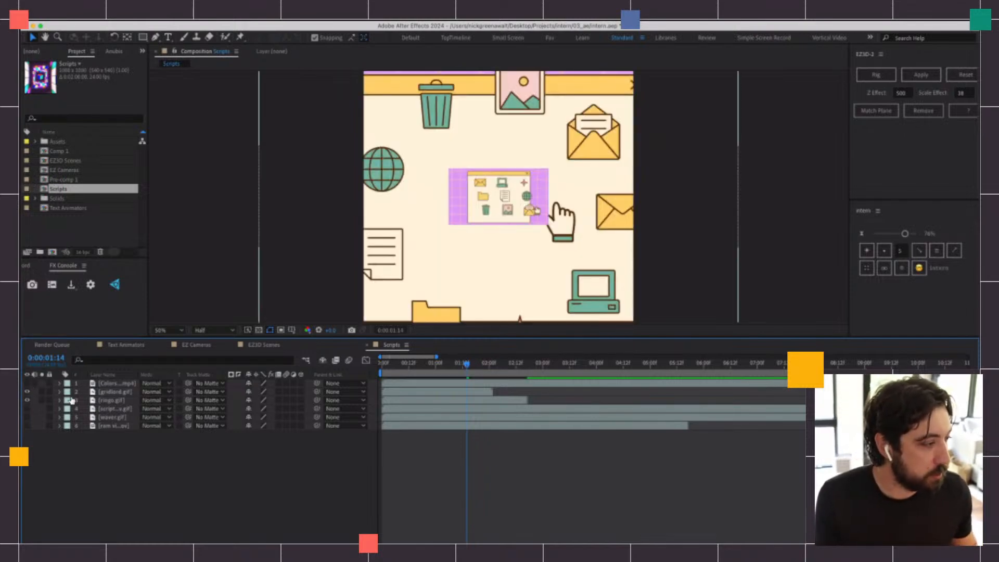
left_click(115, 391)
key("s")
left_click_drag(262, 400, 388, 399)
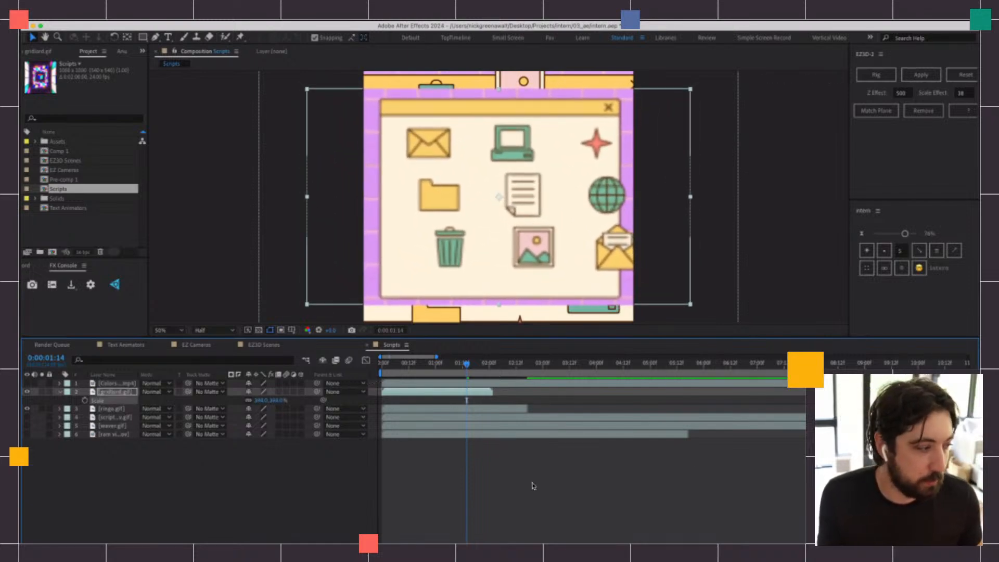
left_click(28, 409)
End the work area at the end of the layer 2 GIF and preview its animation from the start
left_click_drag(440, 363, 350, 374)
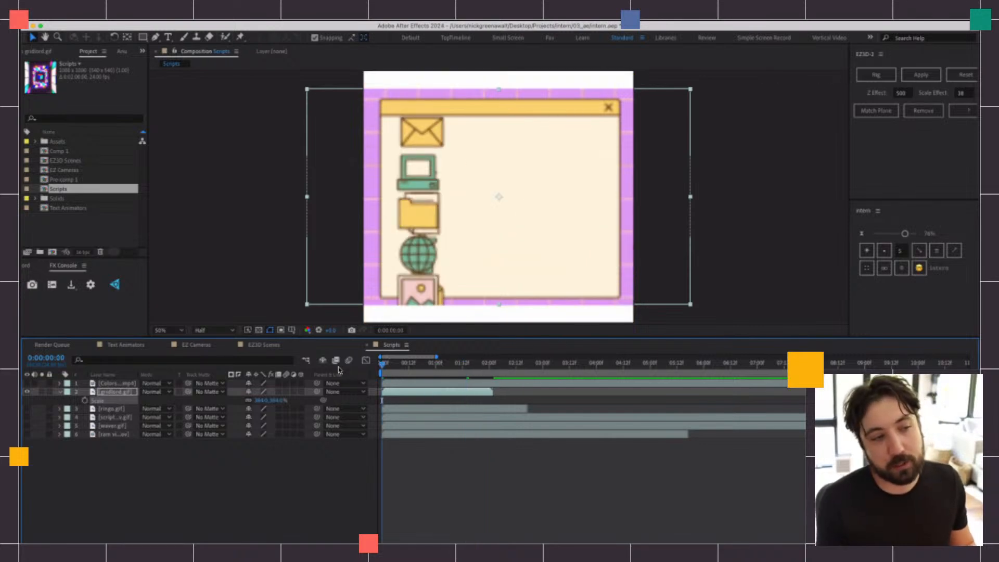
key("space")
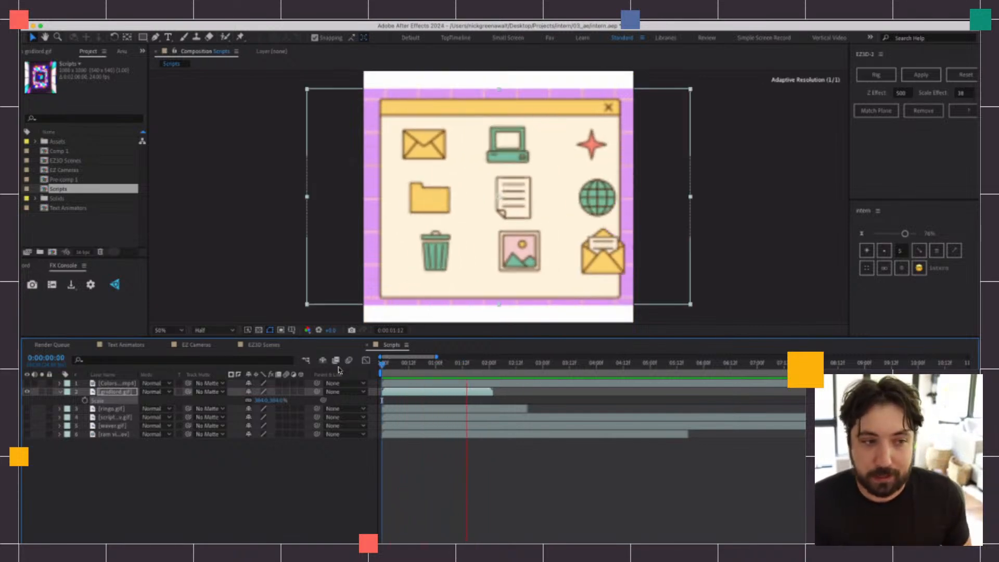
key("space")
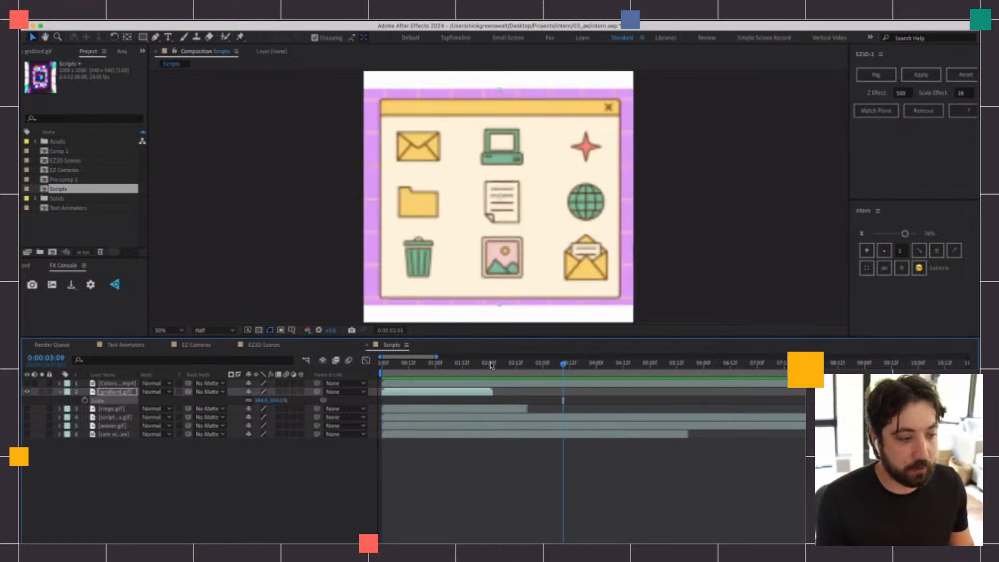
left_click(490, 366)
key("space")
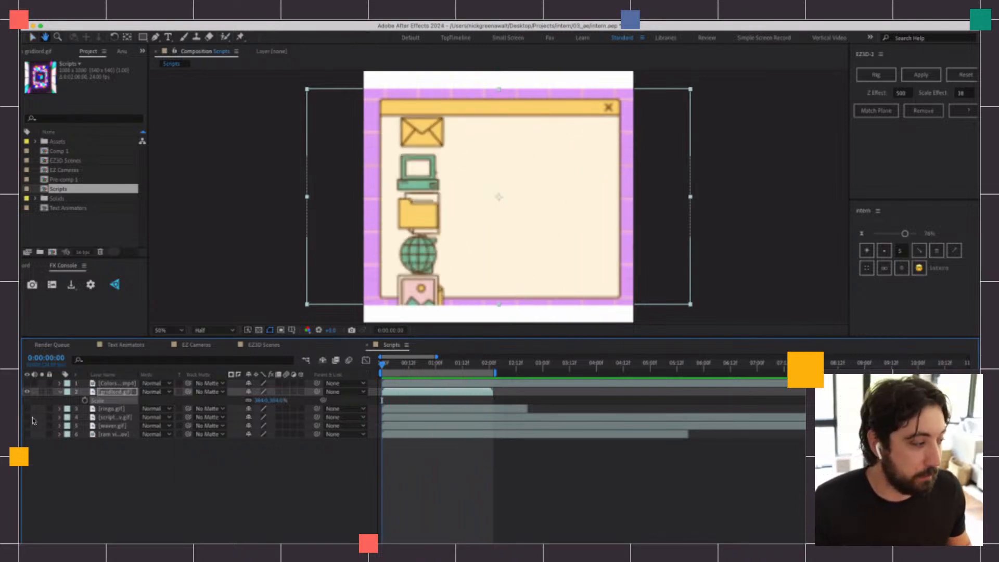
Show only the rings GIF on layer 3 in place of the gridlord GIF and preview it, stopping at 0:00:01:00
left_click(27, 391)
left_click(26, 408)
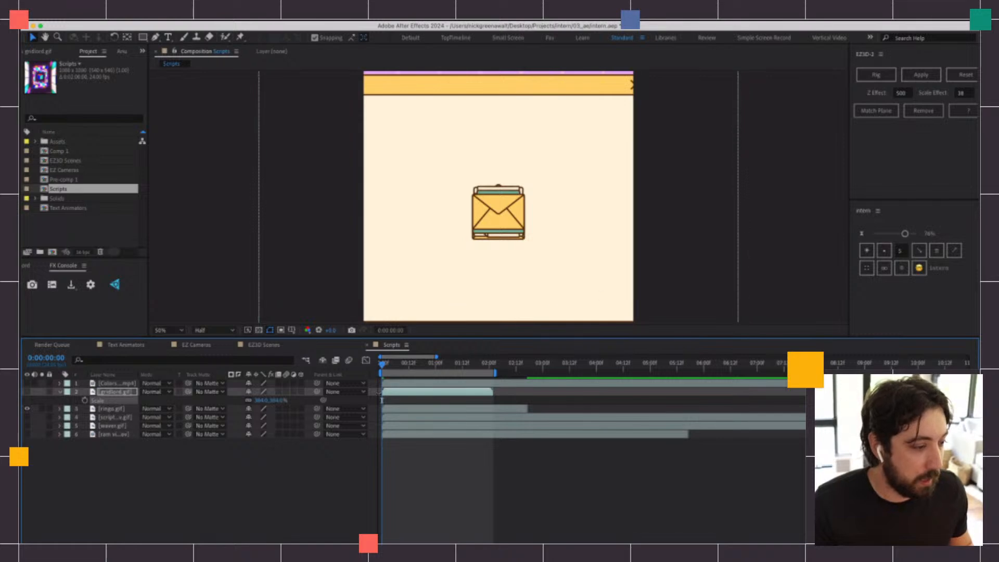
key("space")
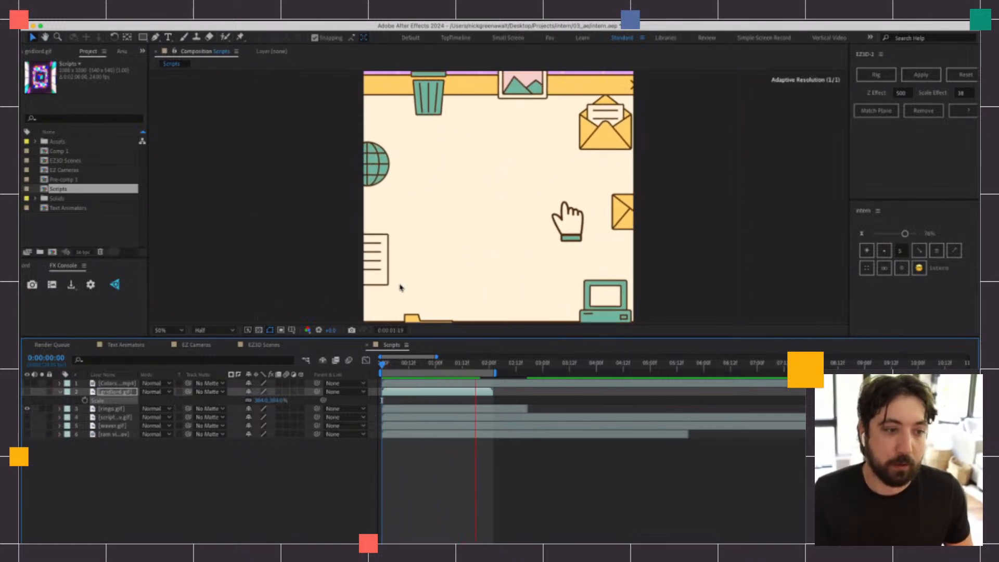
key("space")
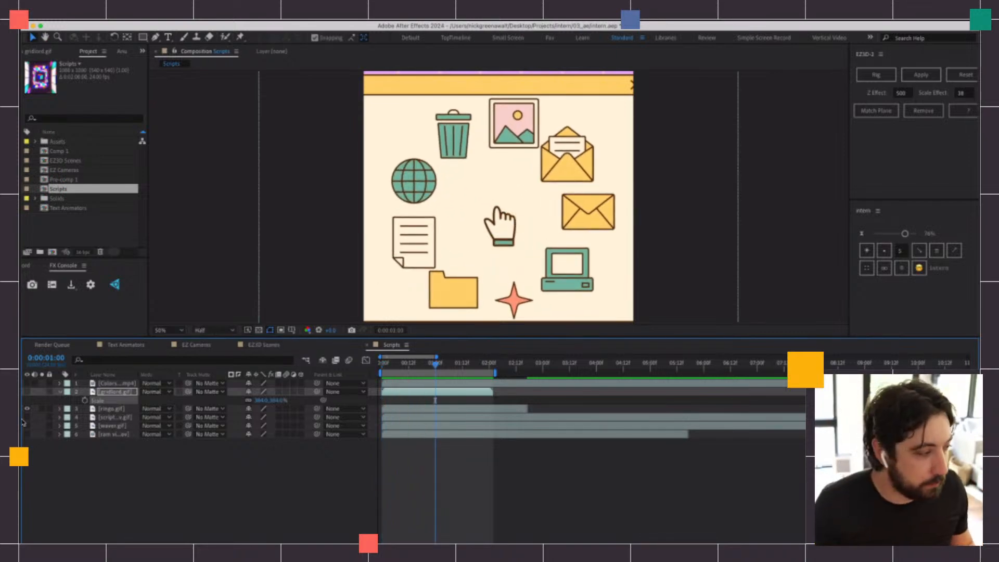
Show only the script GIF on layer 4 and scrub its icon grid animation back to 0:00:00:04
left_click(27, 409)
left_click(27, 417)
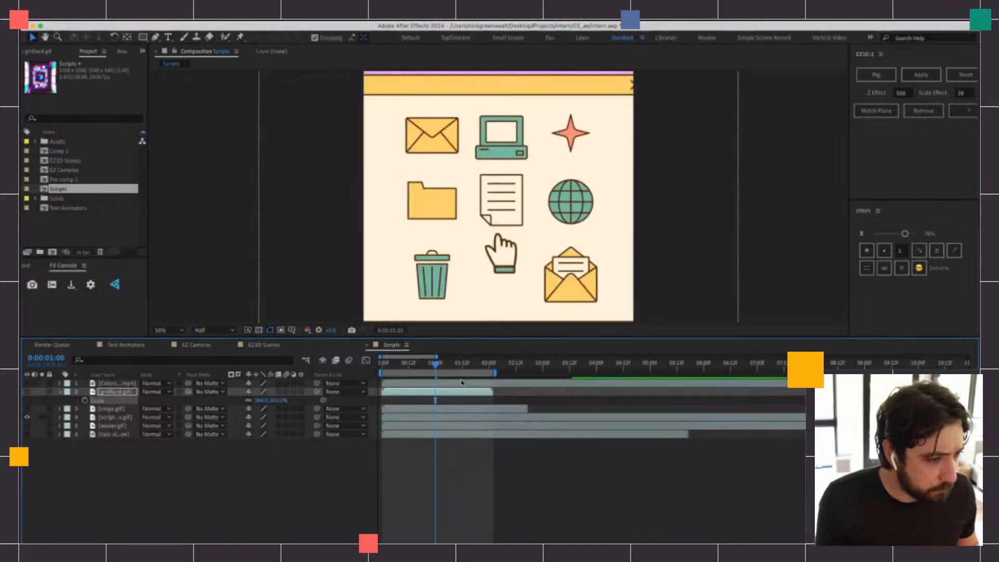
left_click_drag(449, 371, 391, 371)
Show only the waves GIF on layer 5 and preview its animation from 0:00:00:04
left_click(27, 417)
left_click(27, 425)
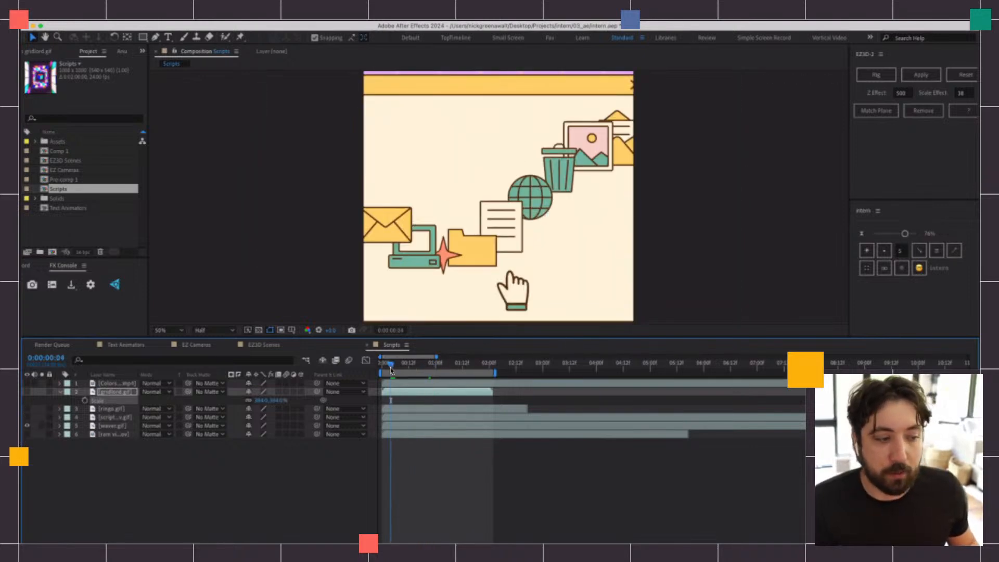
key("space")
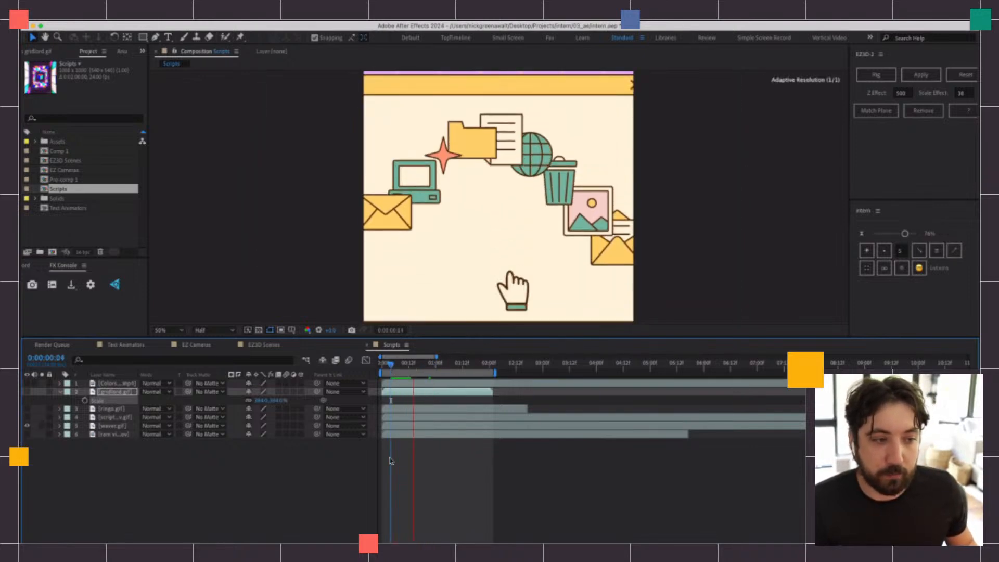
Show only the camera view video on layer 6, scale it to 115%, shift it slightly right and go to 0:00:00:23
left_click(27, 425)
left_click(27, 434)
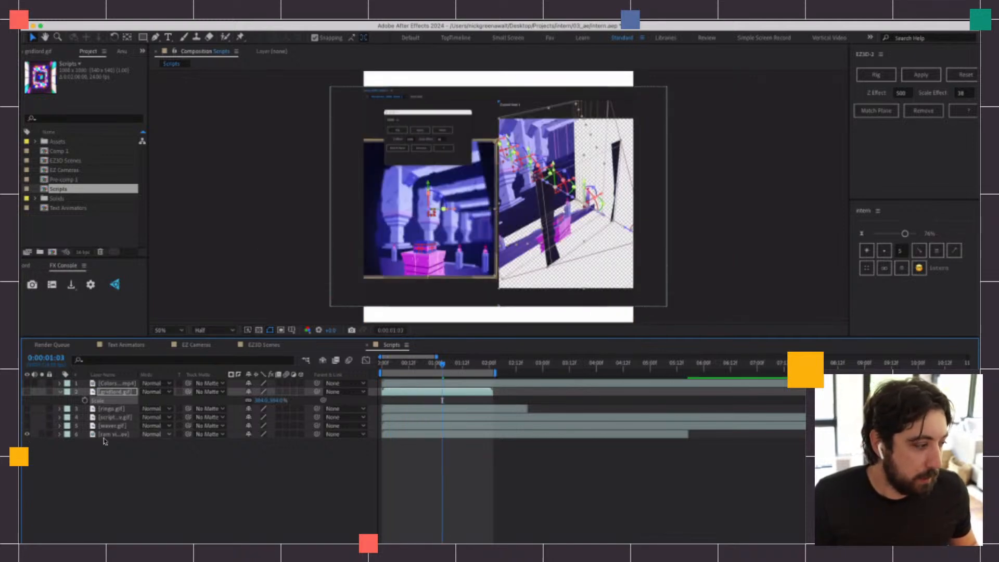
left_click(110, 437)
key("s")
left_click_drag(271, 442, 297, 442)
mouse_move(478, 237)
left_mouse_down()
mouse_move(510, 237)
mouse_move(494, 237)
left_mouse_up()
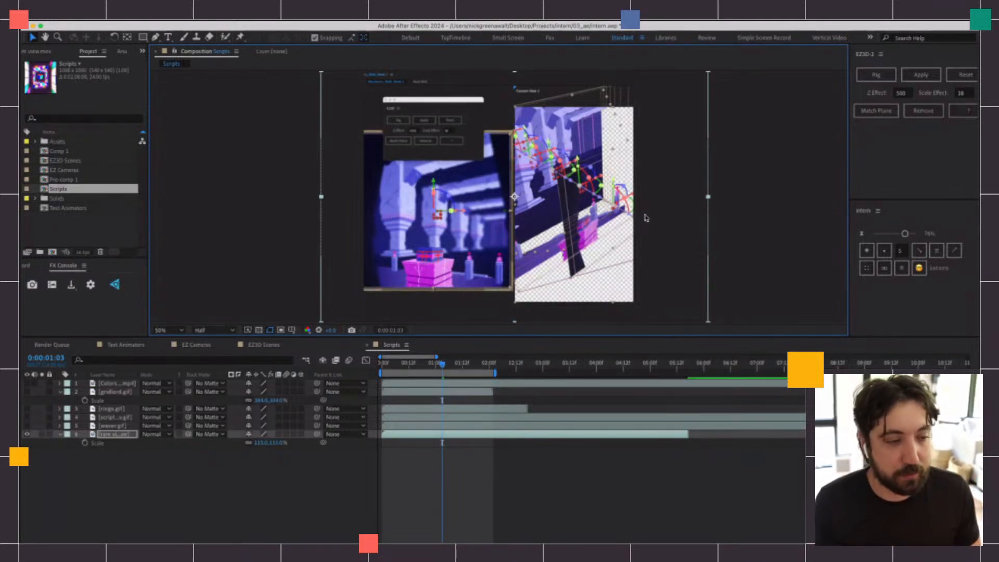
left_click(437, 364)
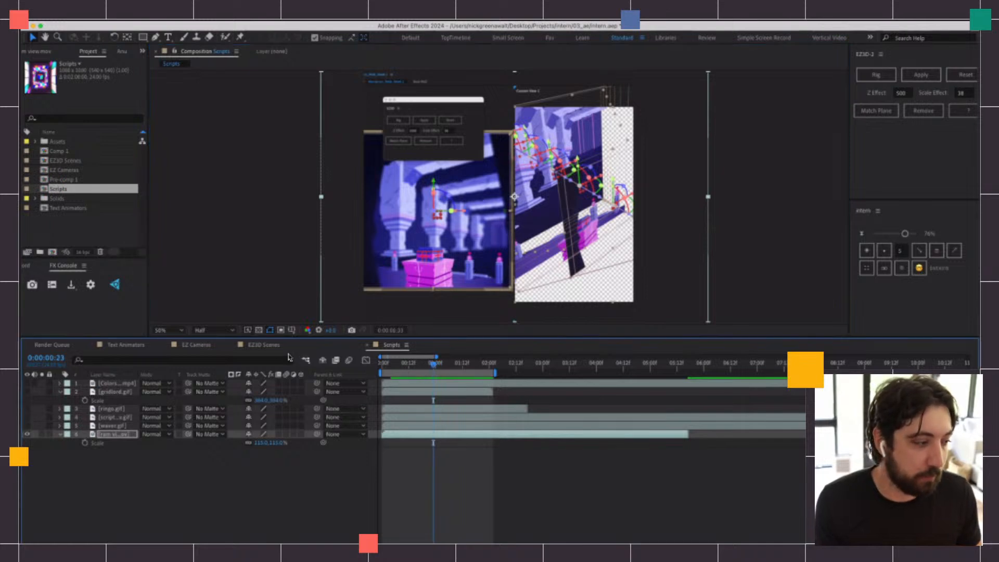
In the EZ3D Scenes composition, select all five layers at the first frame, then rig them with EZ3D and apply Z Effect 500, Scale Effect 38
left_click(269, 346)
left_click_drag(403, 366, 386, 367)
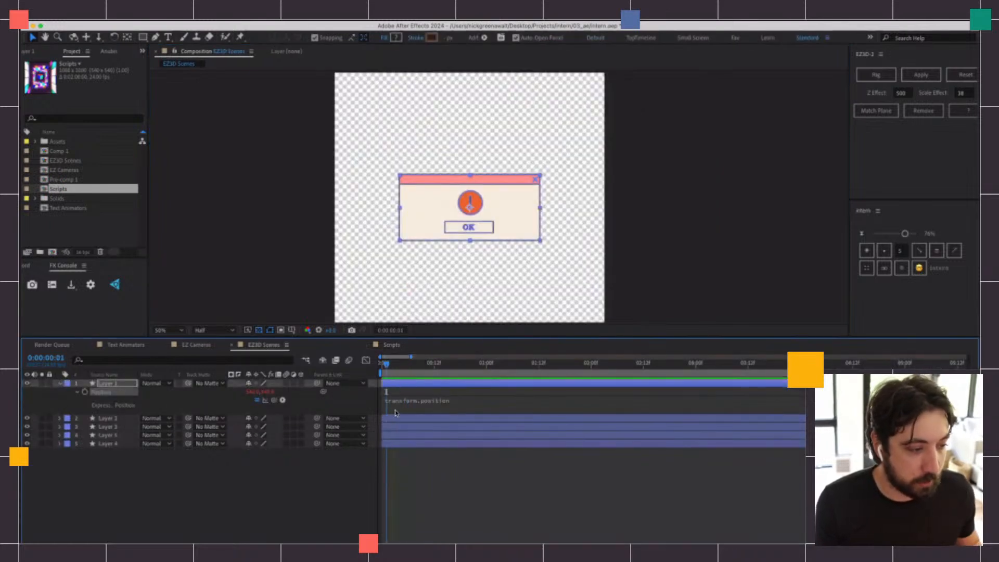
left_click(382, 367)
left_click(416, 442, "shift")
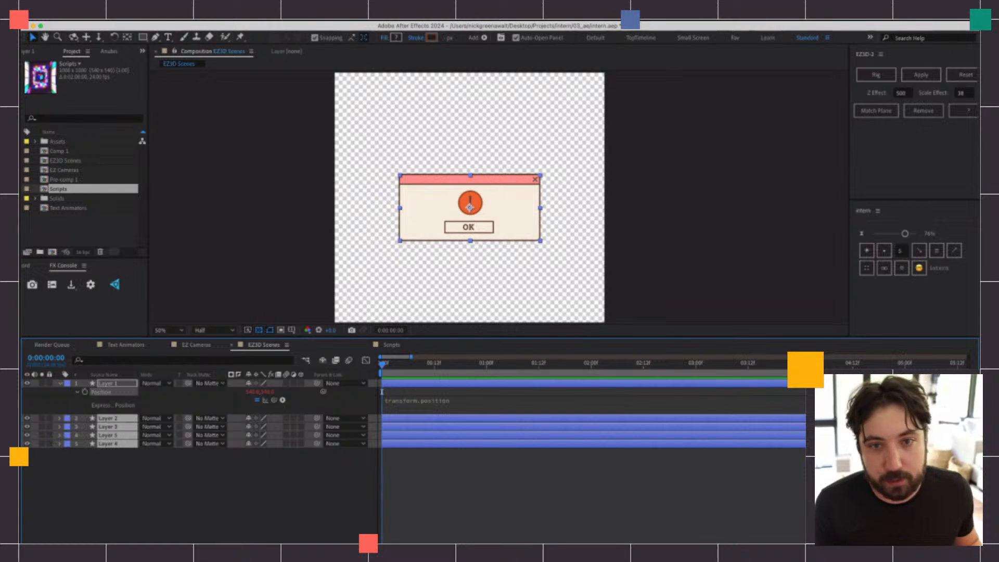
left_click(876, 77)
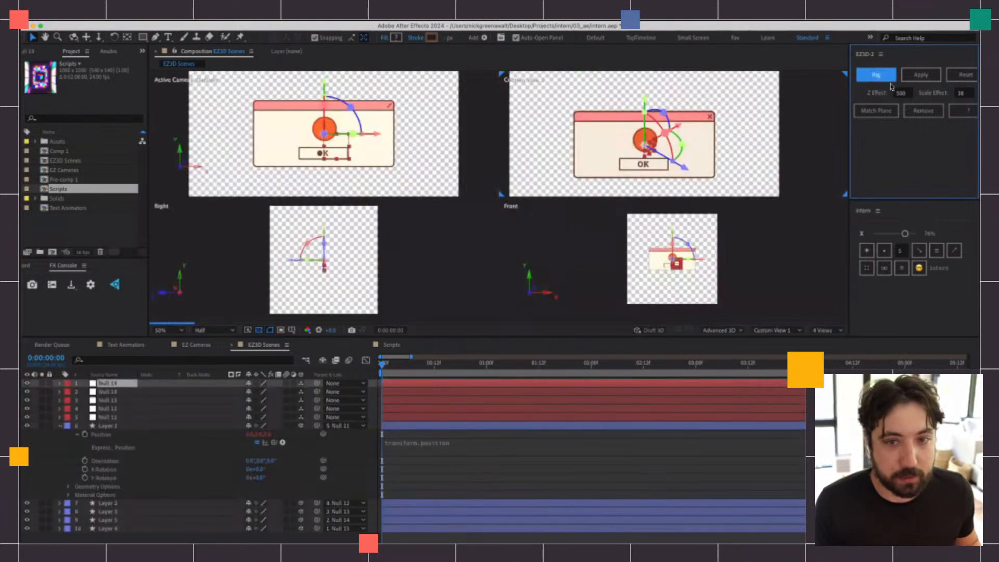
left_click(921, 75)
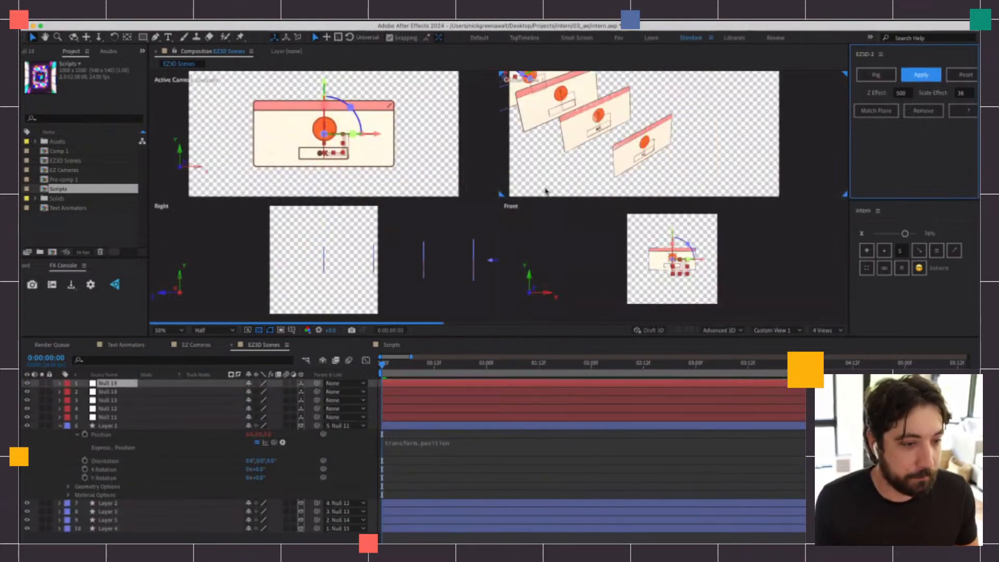
Examine the depth spacing of the rigged window layers in Custom View 1
left_click_drag(623, 134, 624, 216)
scroll(624, 156, "up", 3)
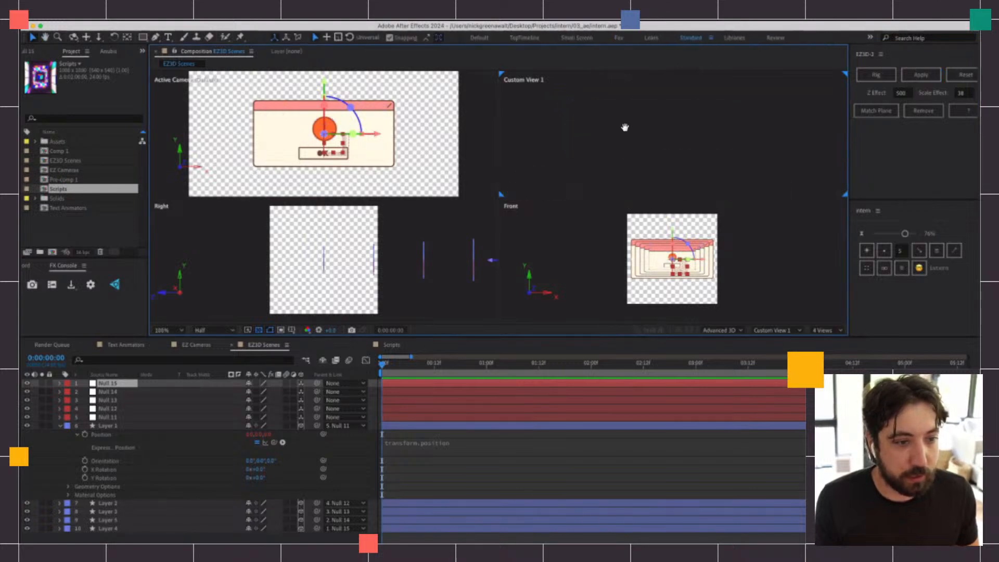
left_click_drag(625, 127, 633, 44)
scroll(658, 170, "up", 1)
scroll(660, 171, "down", 2)
left_click_drag(657, 150, 668, 58)
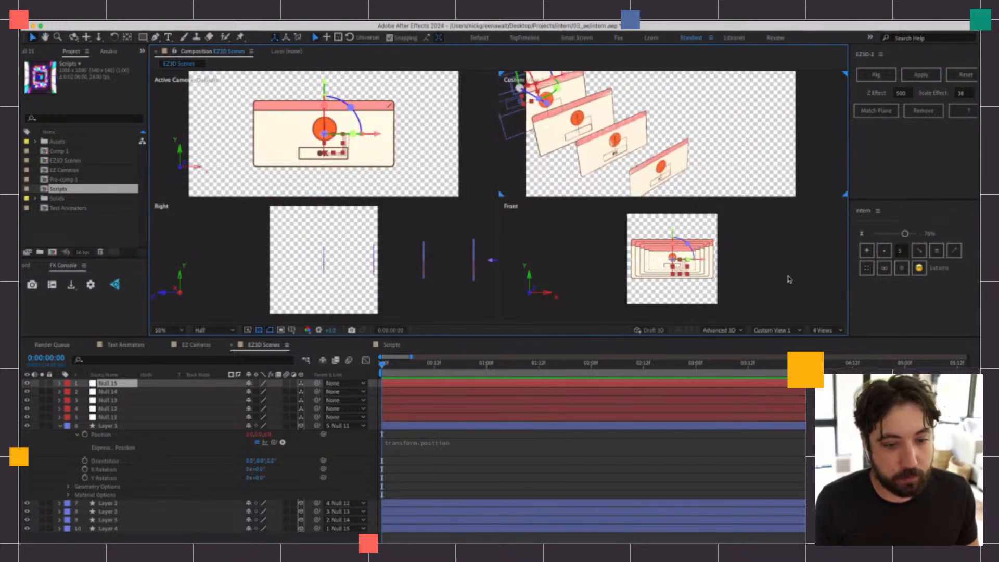
Switch to a single active camera view and briefly preview the rigged scene
left_click(827, 331)
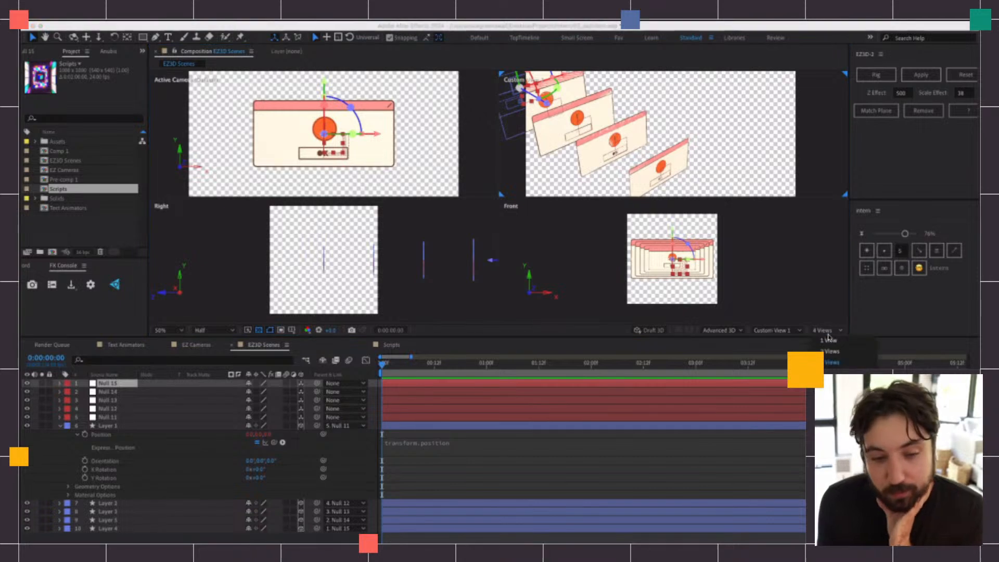
left_click(830, 339)
left_click_drag(562, 239, 555, 198)
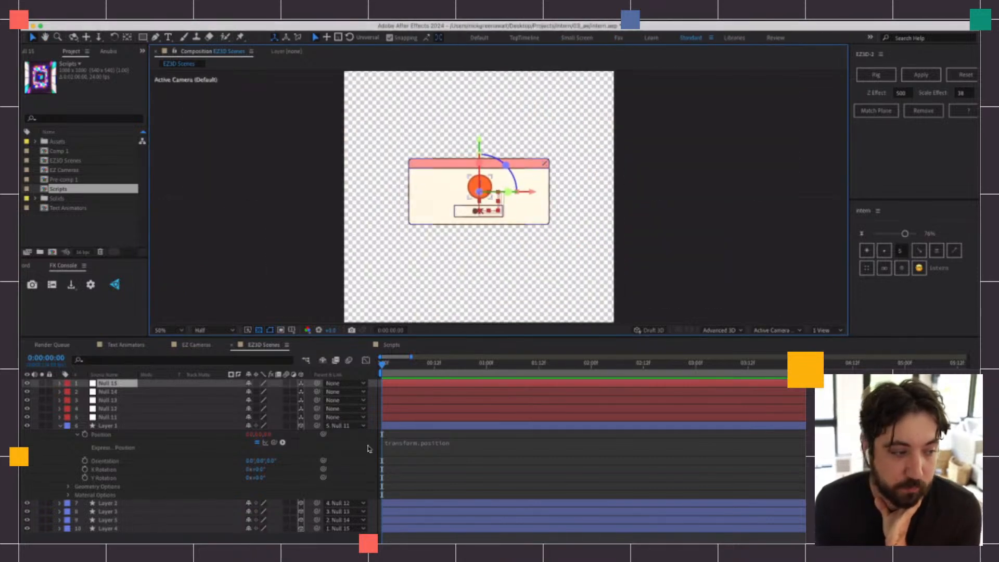
left_click(387, 367)
key("space")
key("space")
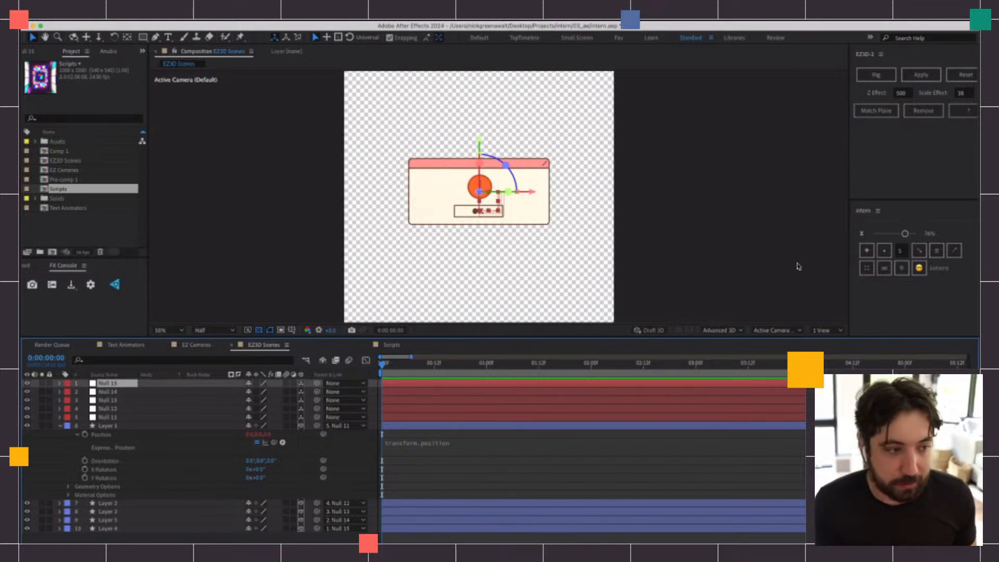
Switch to two views and move Null 11 a short way along its Z axis toward the other windows
left_click(825, 330)
left_click(836, 354)
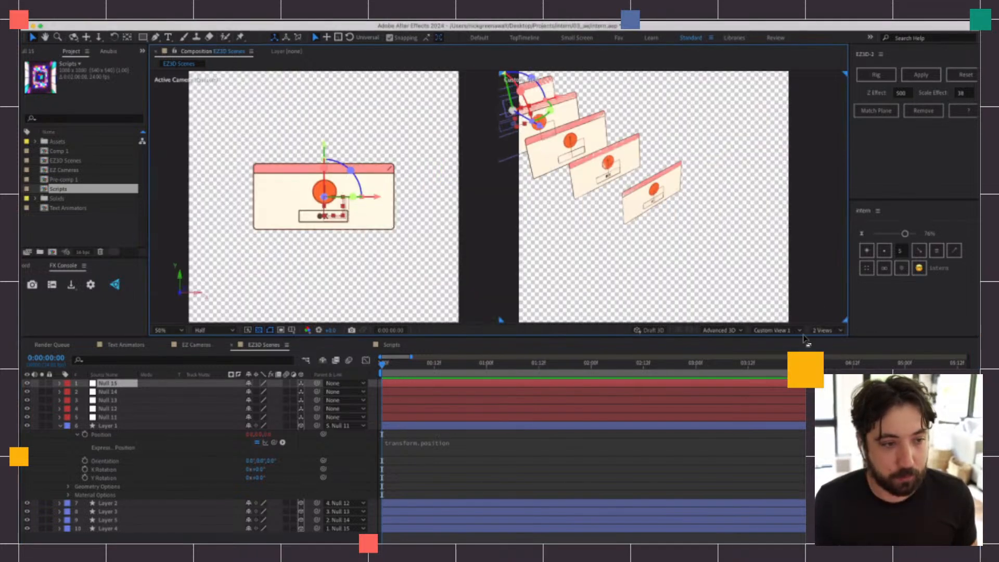
left_click_drag(599, 193, 655, 222)
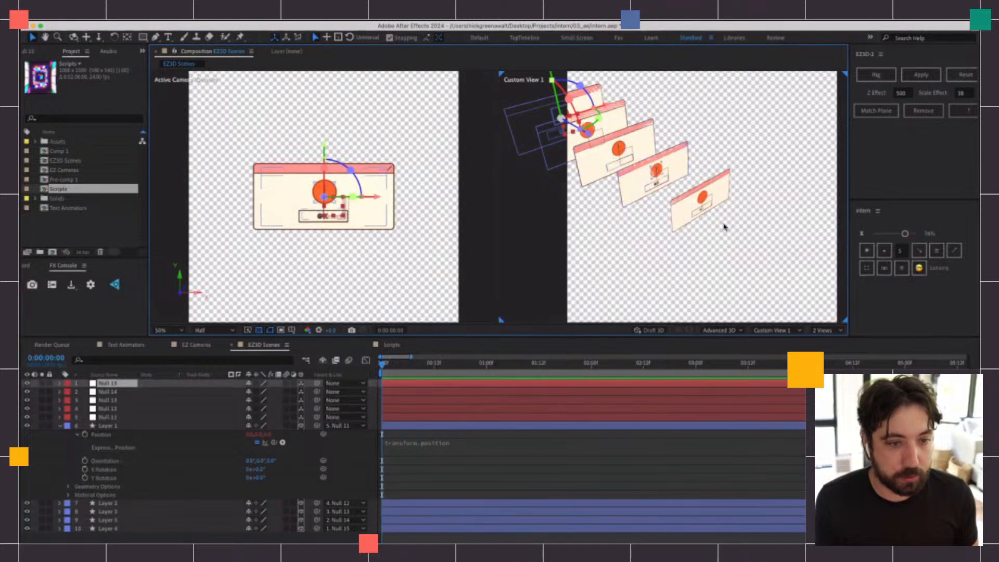
left_click(694, 211)
left_click(424, 386)
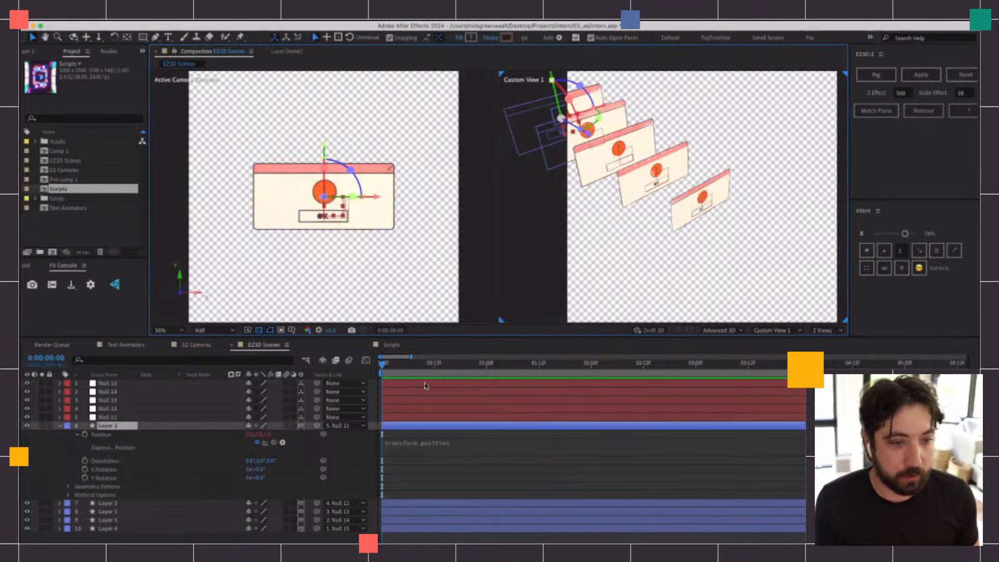
left_click(426, 417)
left_click_drag(742, 224, 707, 235)
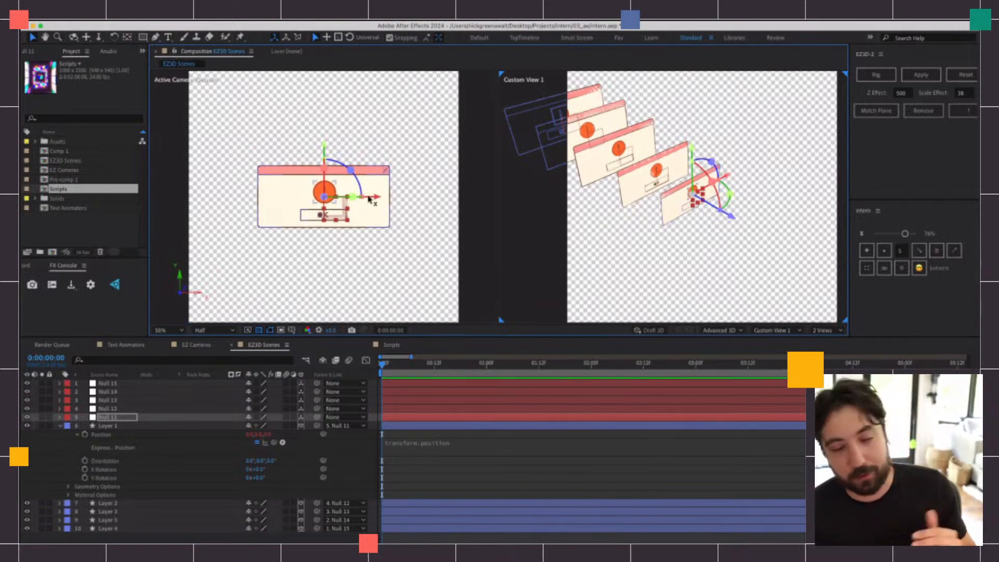
left_click_drag(731, 220, 735, 223)
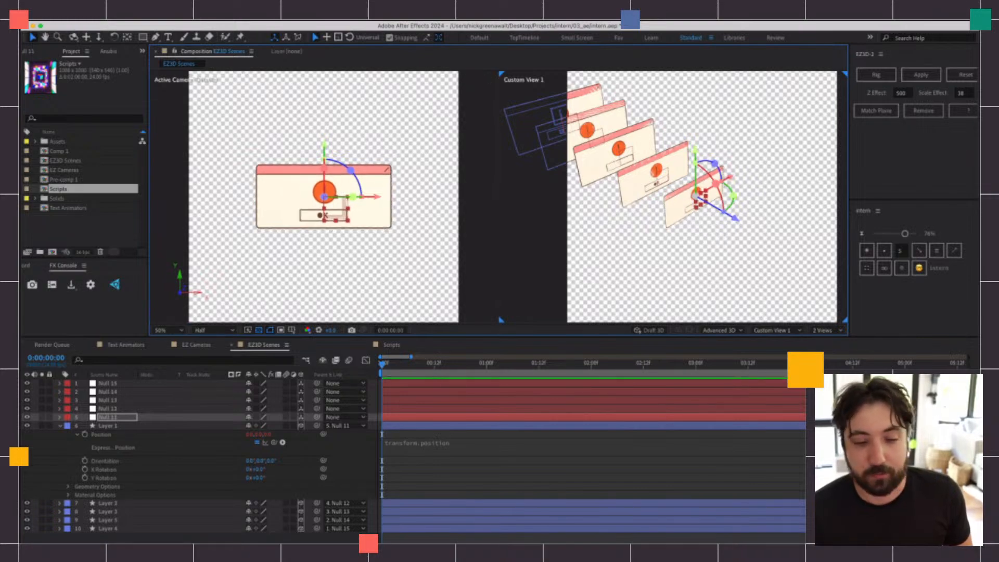
Switch the EZ3D Scenes composition to four views and make the viewer area taller
left_click(832, 330)
left_click(831, 362)
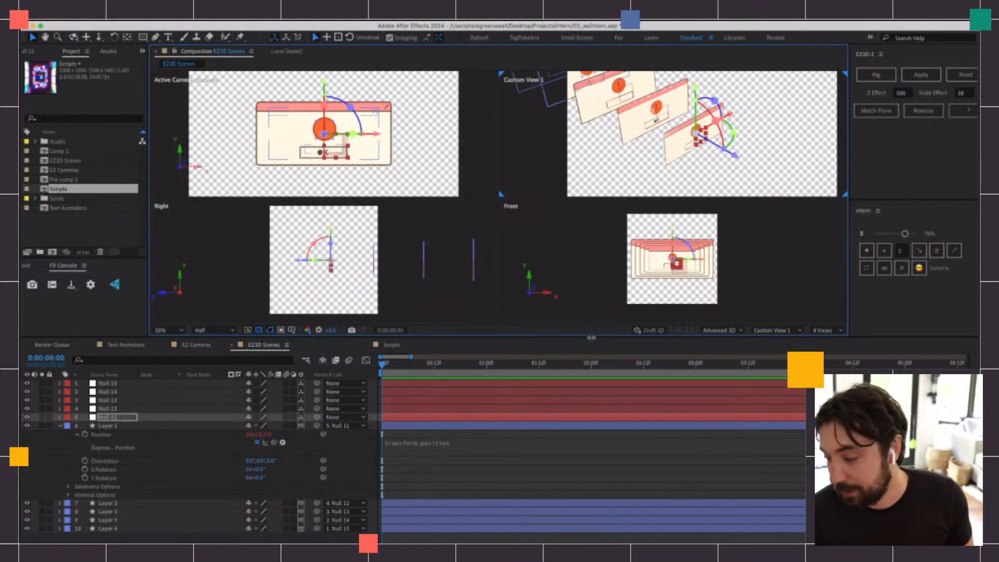
left_click_drag(590, 337, 591, 397)
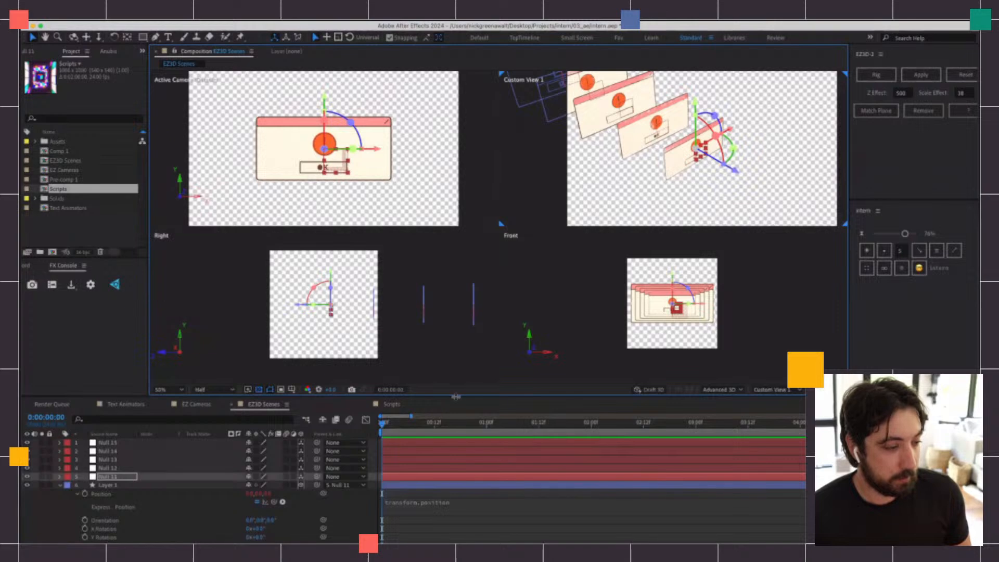
Return to the Scripts composition and widen the EZ3D and Intern script panels until their controls fit
left_click(391, 404)
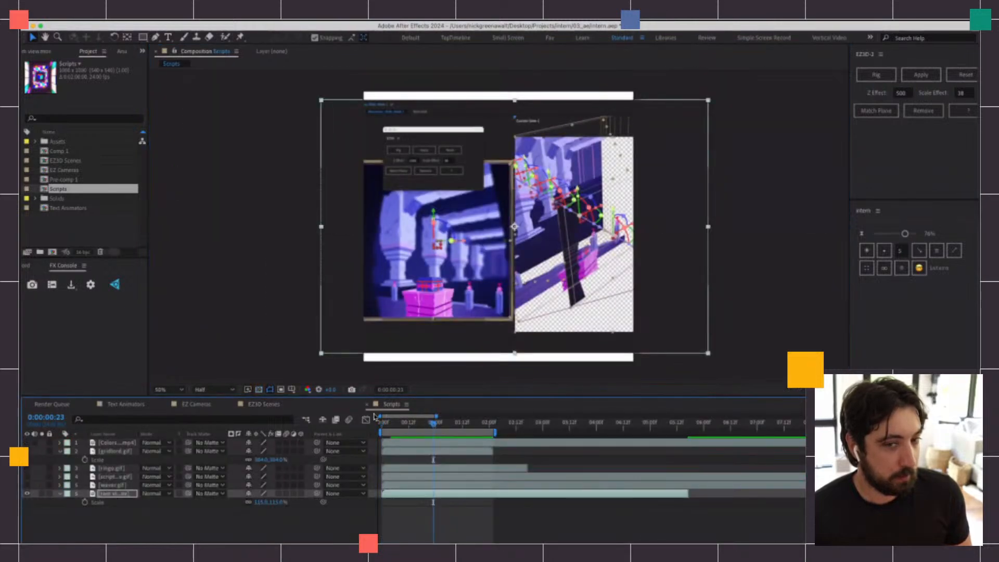
left_click(863, 54)
left_click(854, 214)
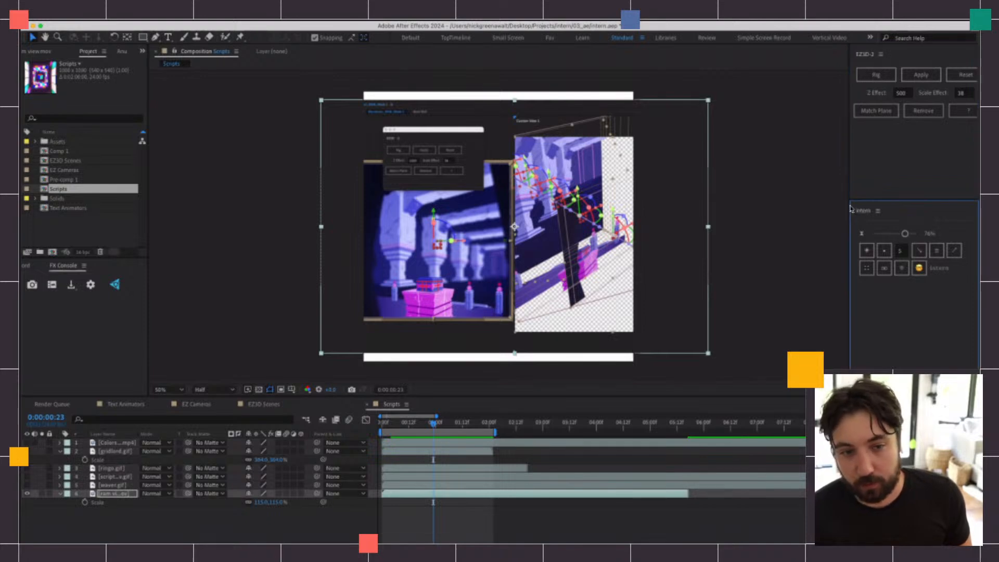
left_click_drag(850, 208, 811, 208)
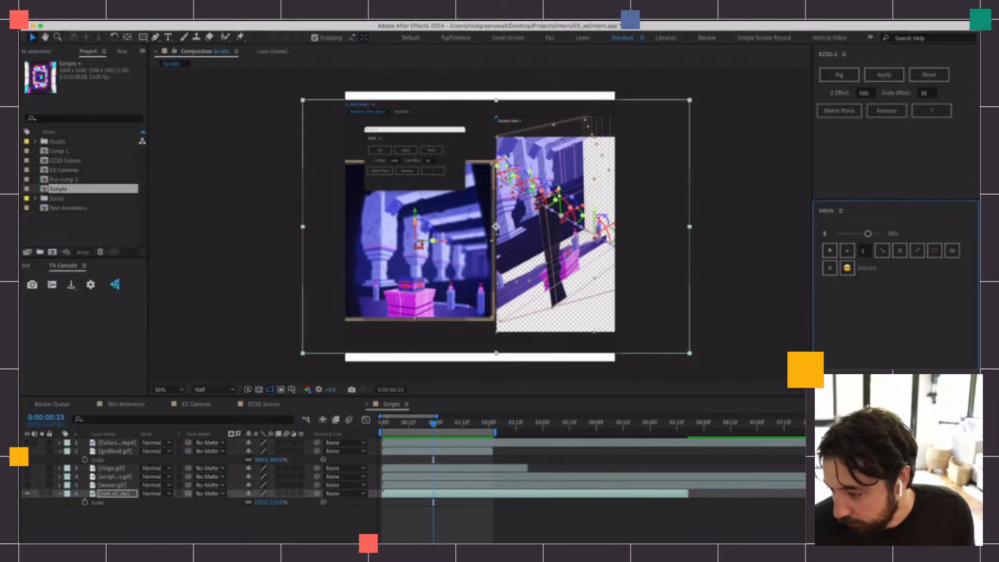
Stop the 3D text GIF preview in the Text Animators composition and park at 0:00:00:22
key("super+Tab")
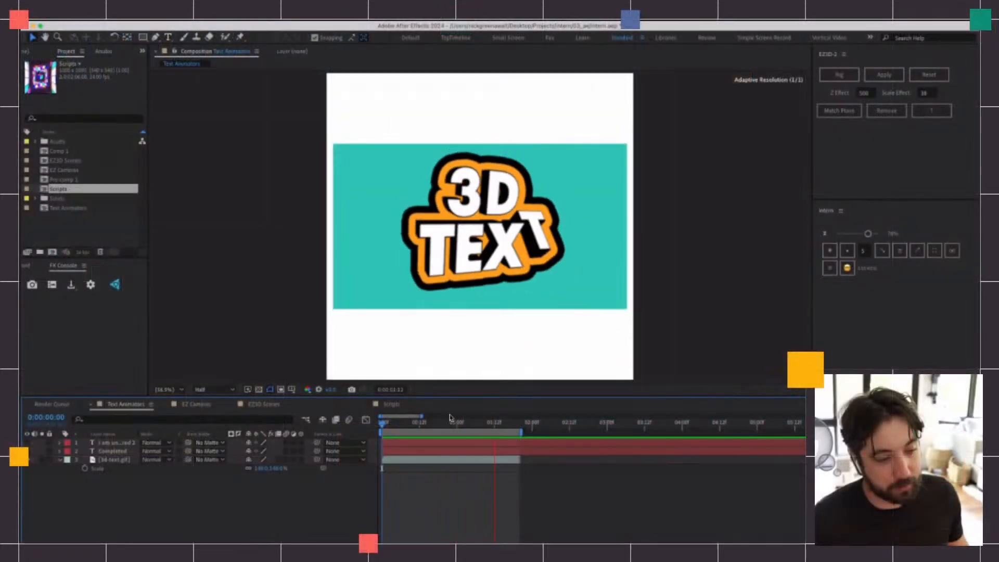
left_click(450, 422)
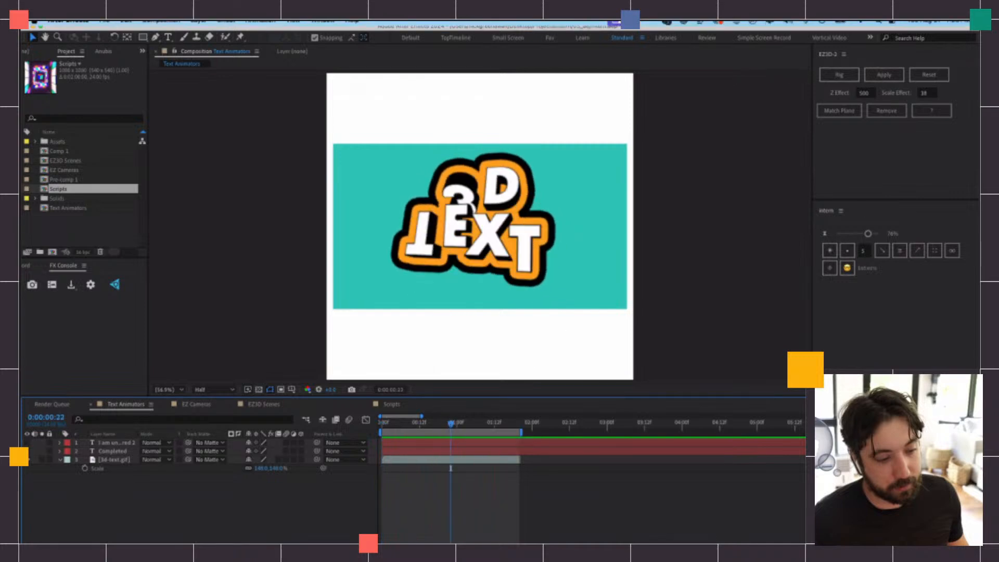
left_click(669, 20)
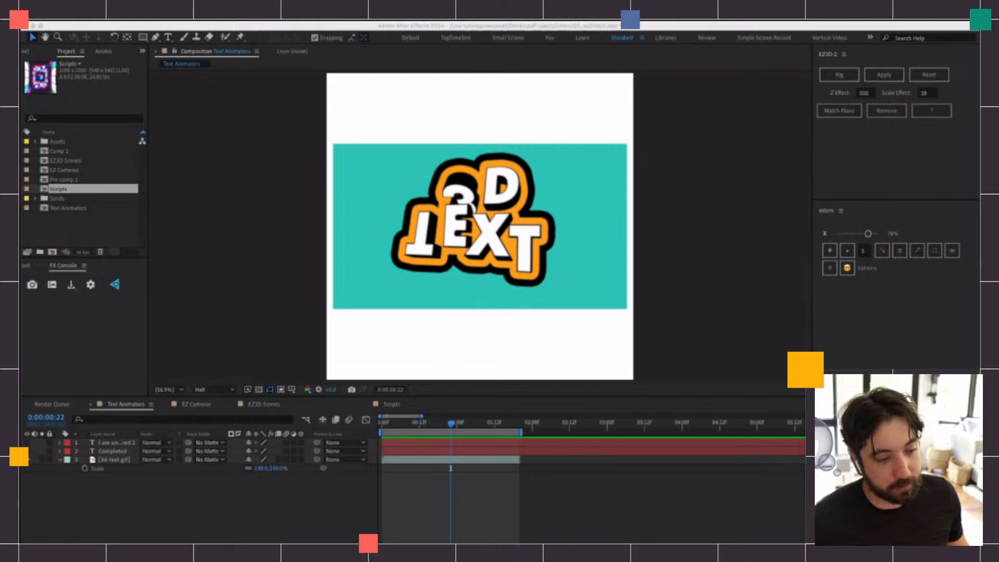